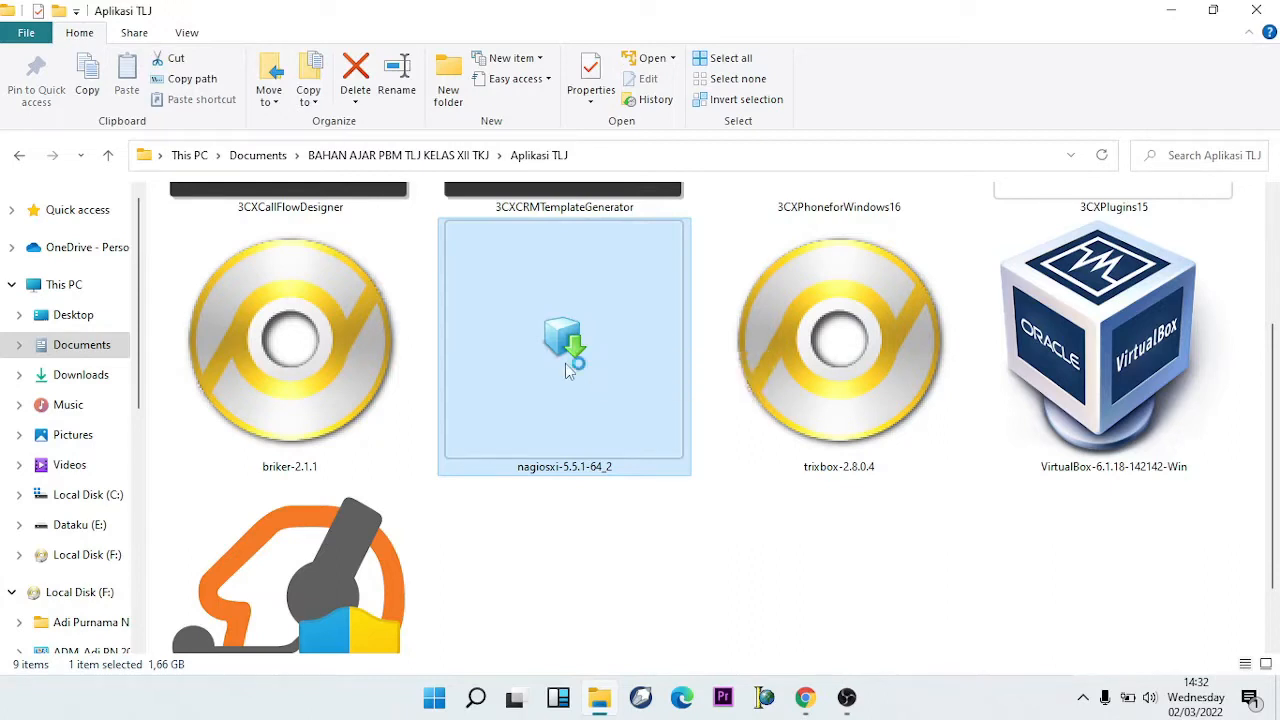
- Open the nagiosxi-5.5.1-64_2 appliance file with VMware Player via Open with
right_click(566, 371)
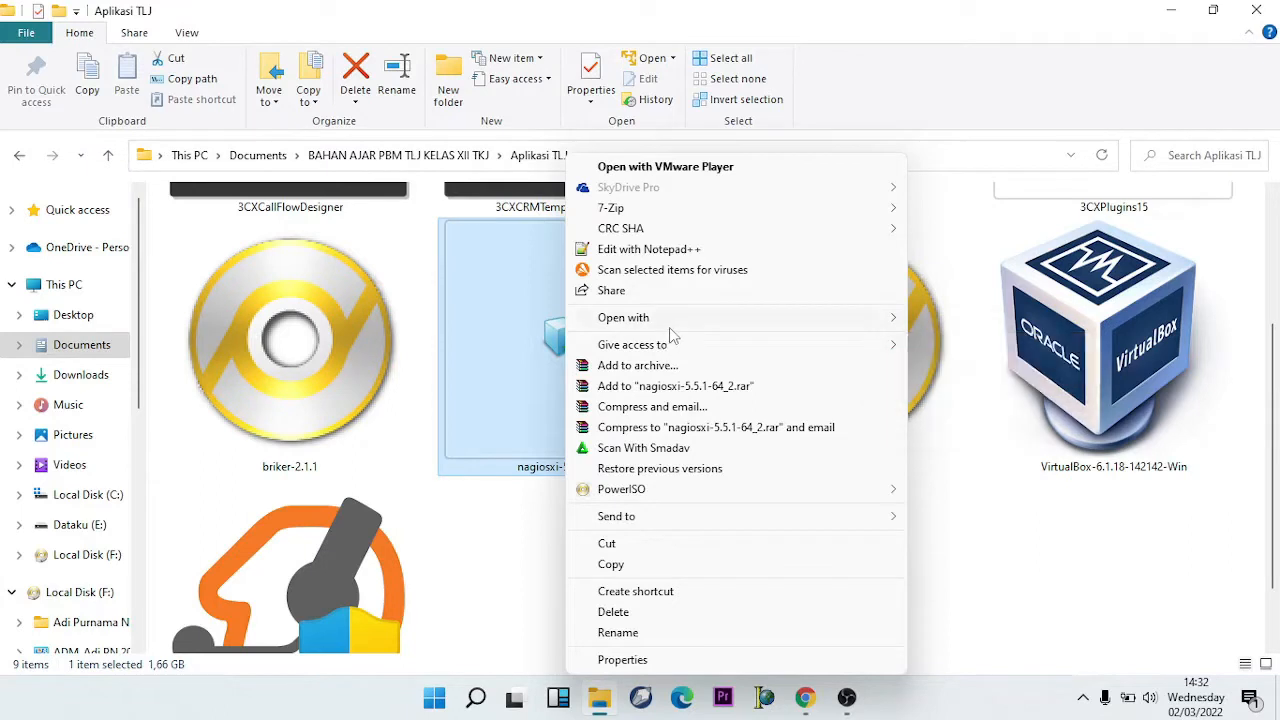
mouse_move(703, 331)
mouse_move(858, 318)
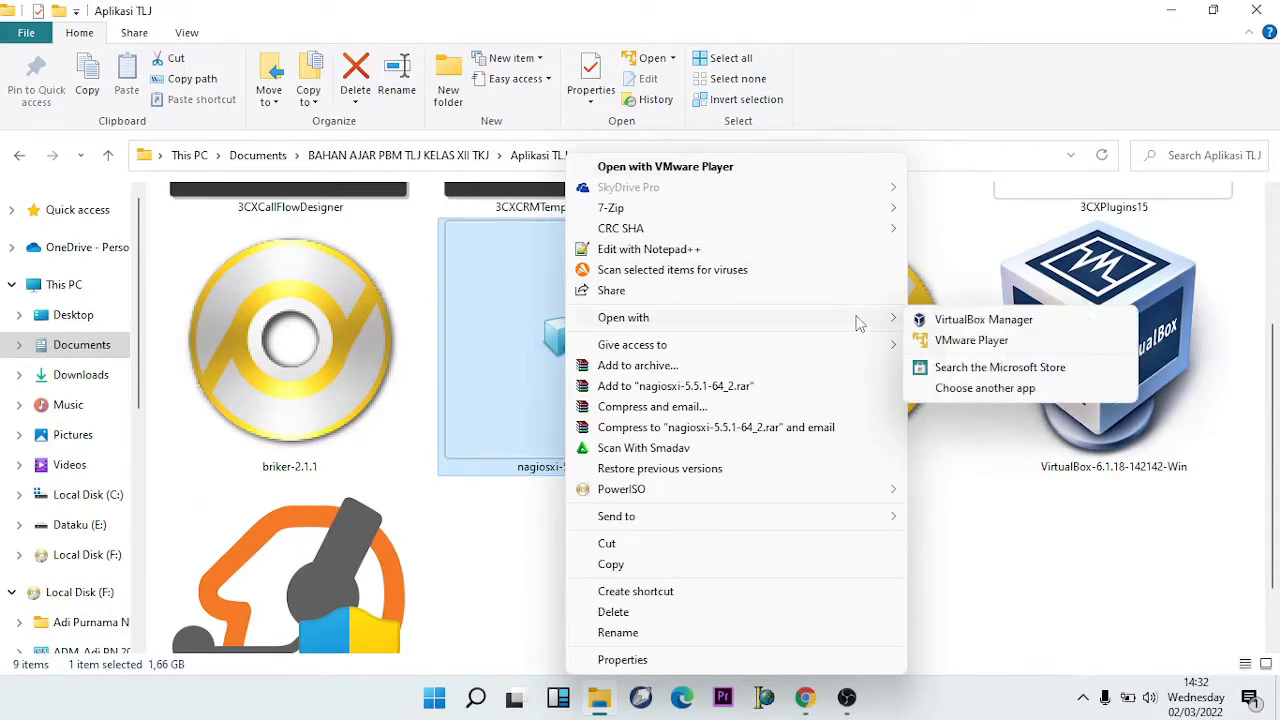
left_click(943, 340)
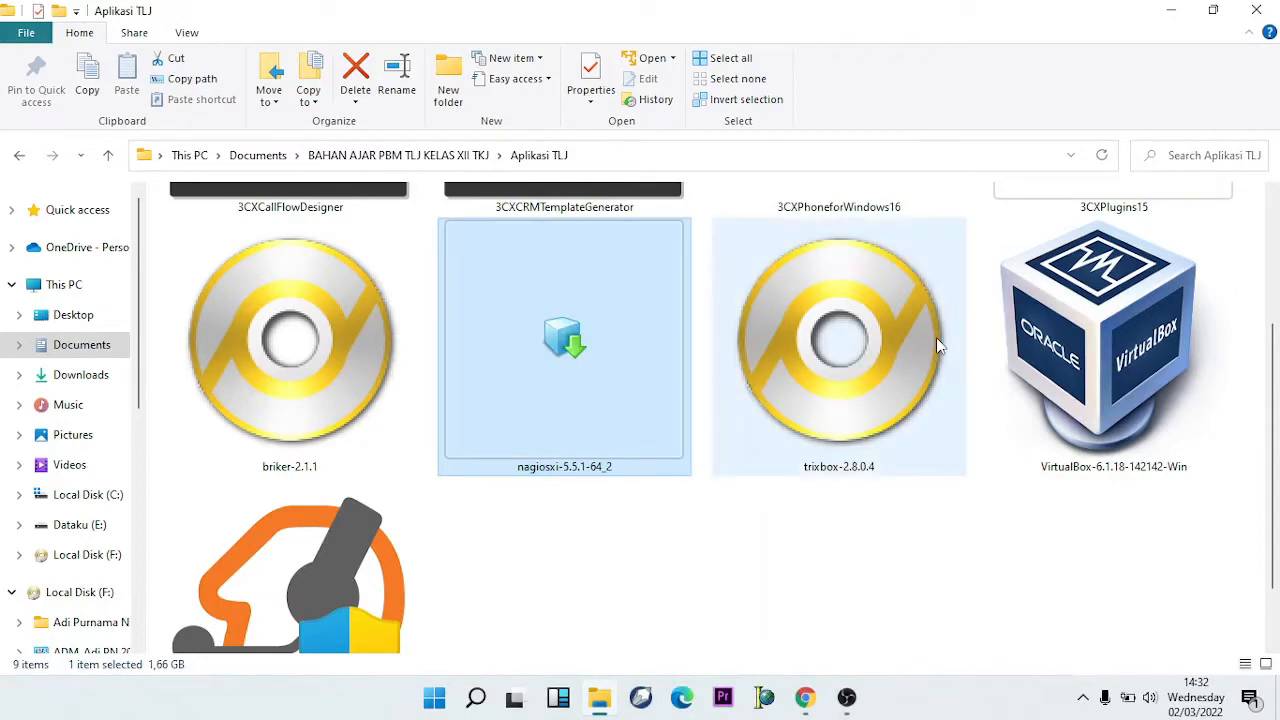
- Minimize File Explorer and import the appliance as a virtual machine named NAGIOSXI
left_click(1168, 10)
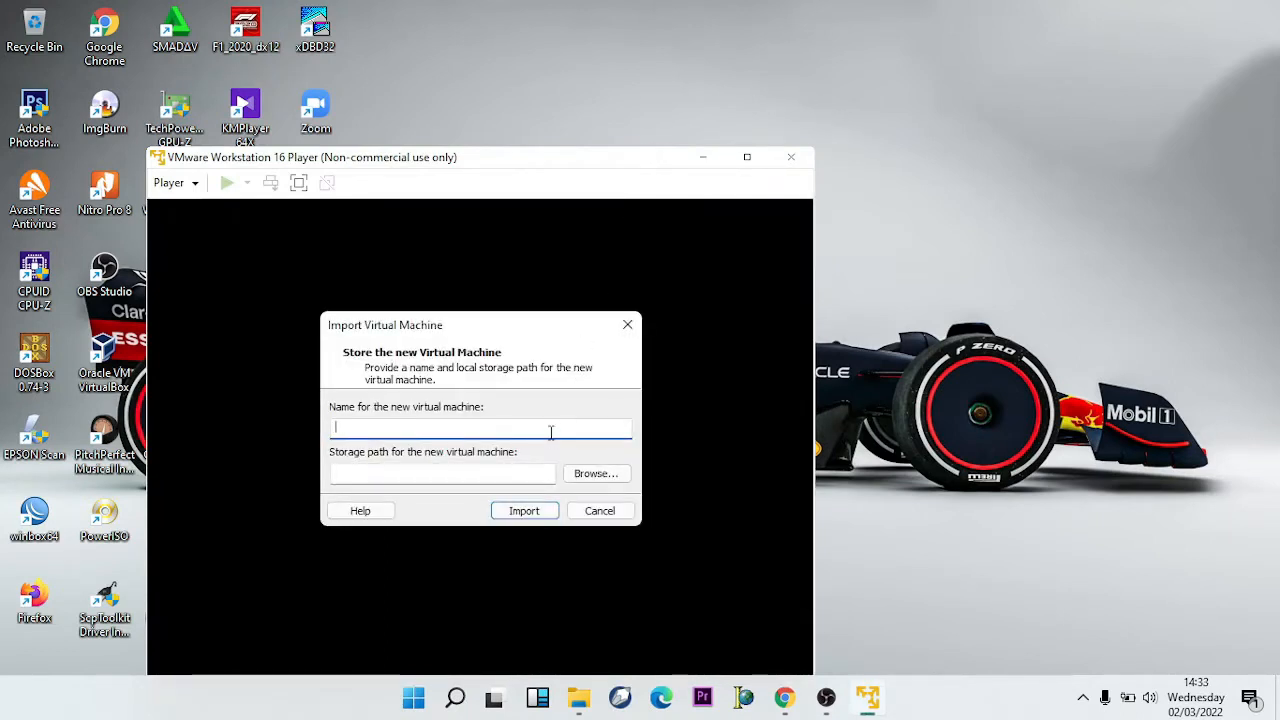
type("NAGIOSXI")
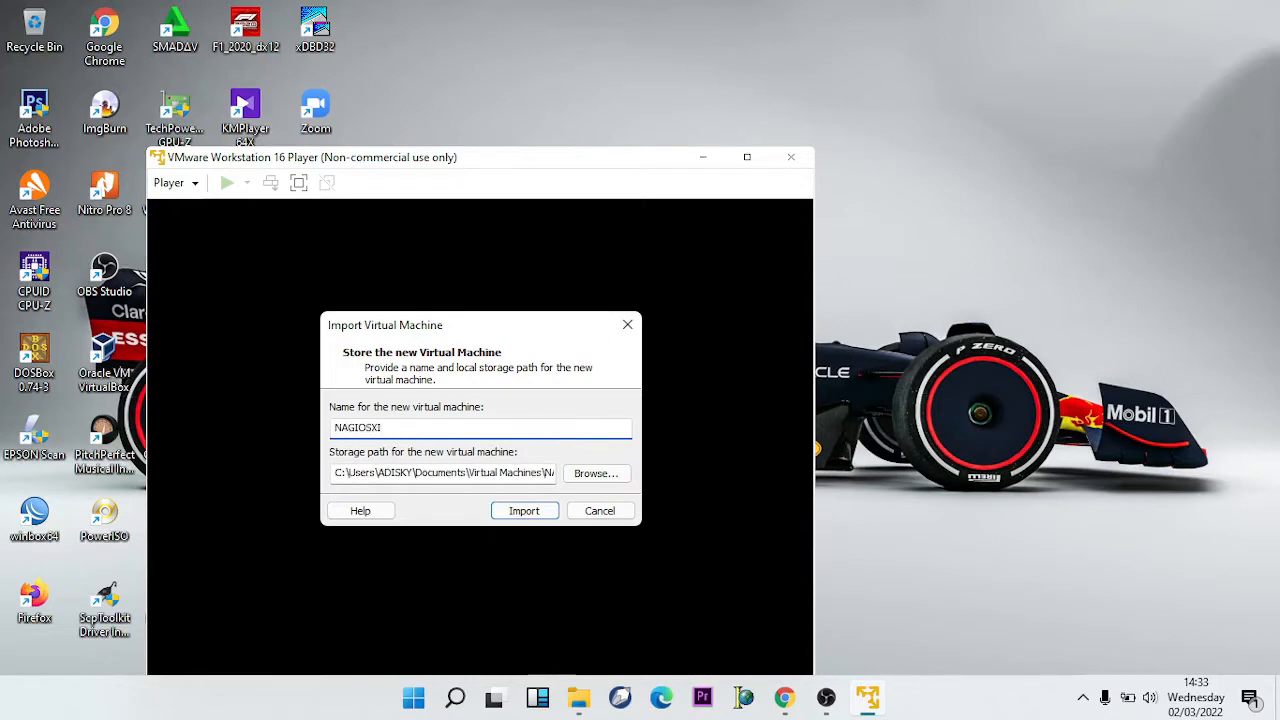
left_click(546, 515)
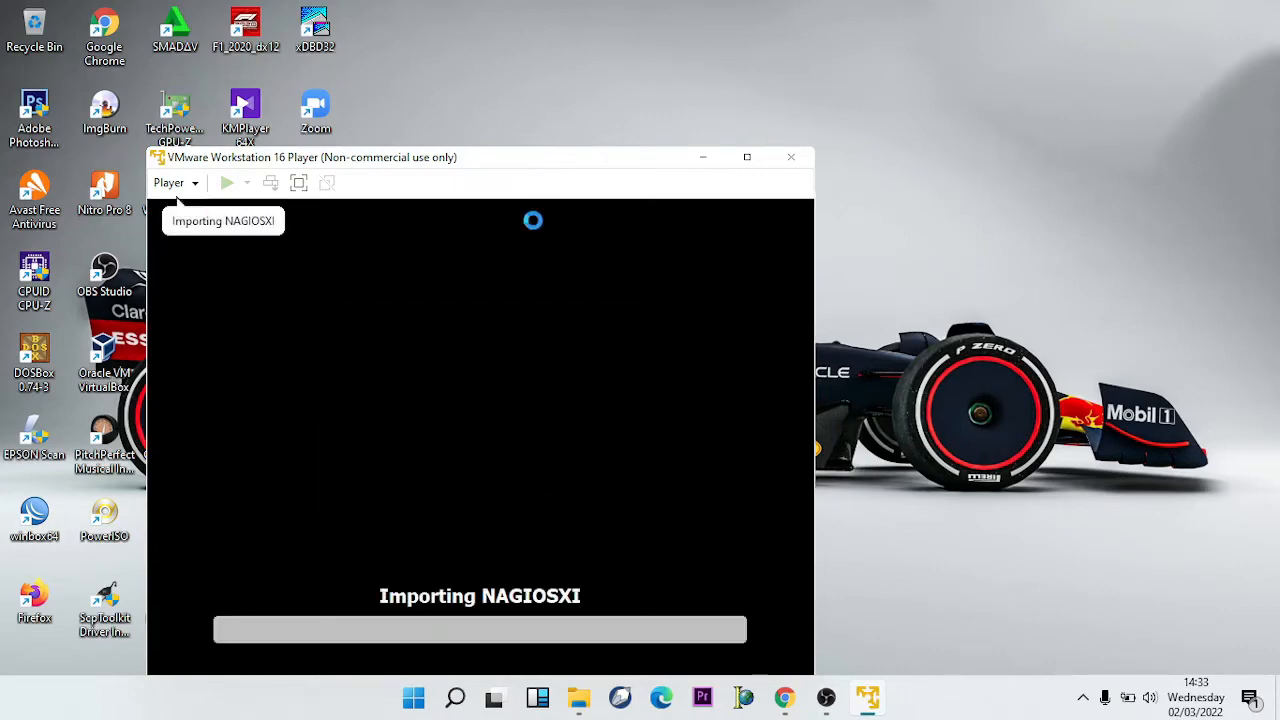
left_click_drag(534, 163, 765, 58)
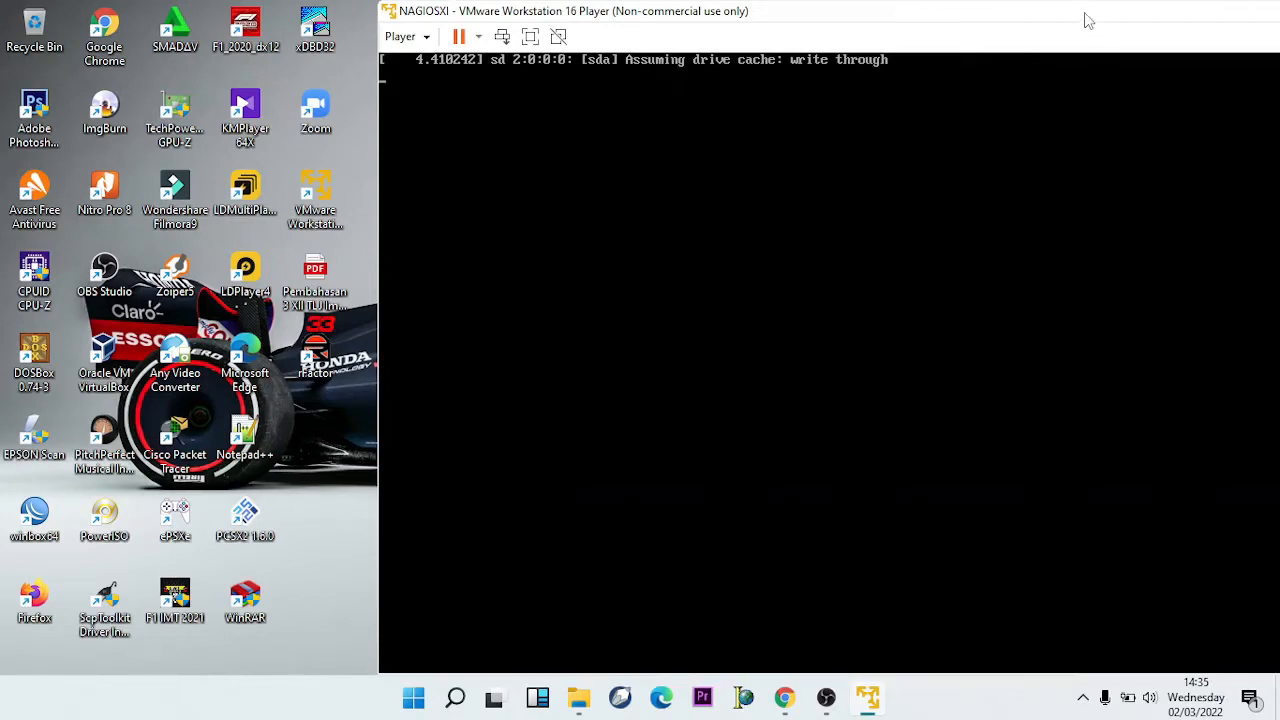
- Maximize the VMware Player window showing the NAGIOSXI console
right_click(884, 17)
left_click(884, 17)
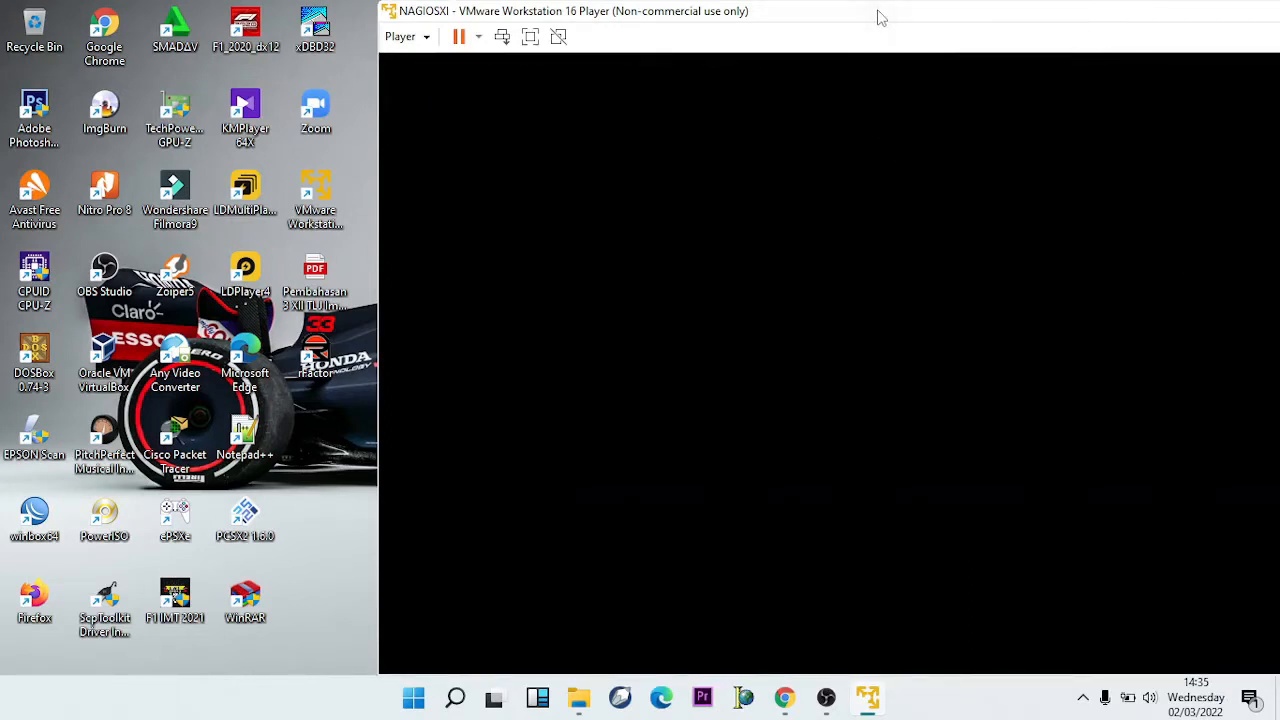
left_click_drag(877, 17, 561, 27)
left_click(1245, 22)
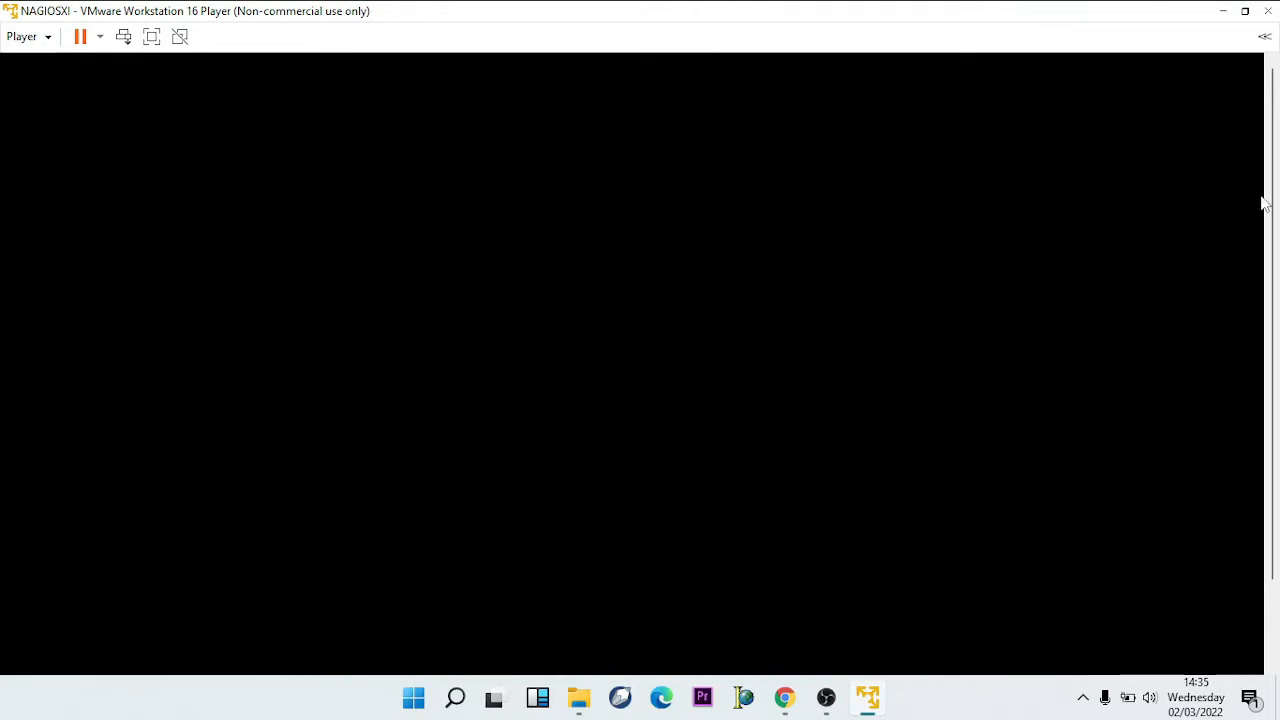
- Scroll the console to the bottom to show the CentOS login and Nagios XI address
right_click(1274, 454)
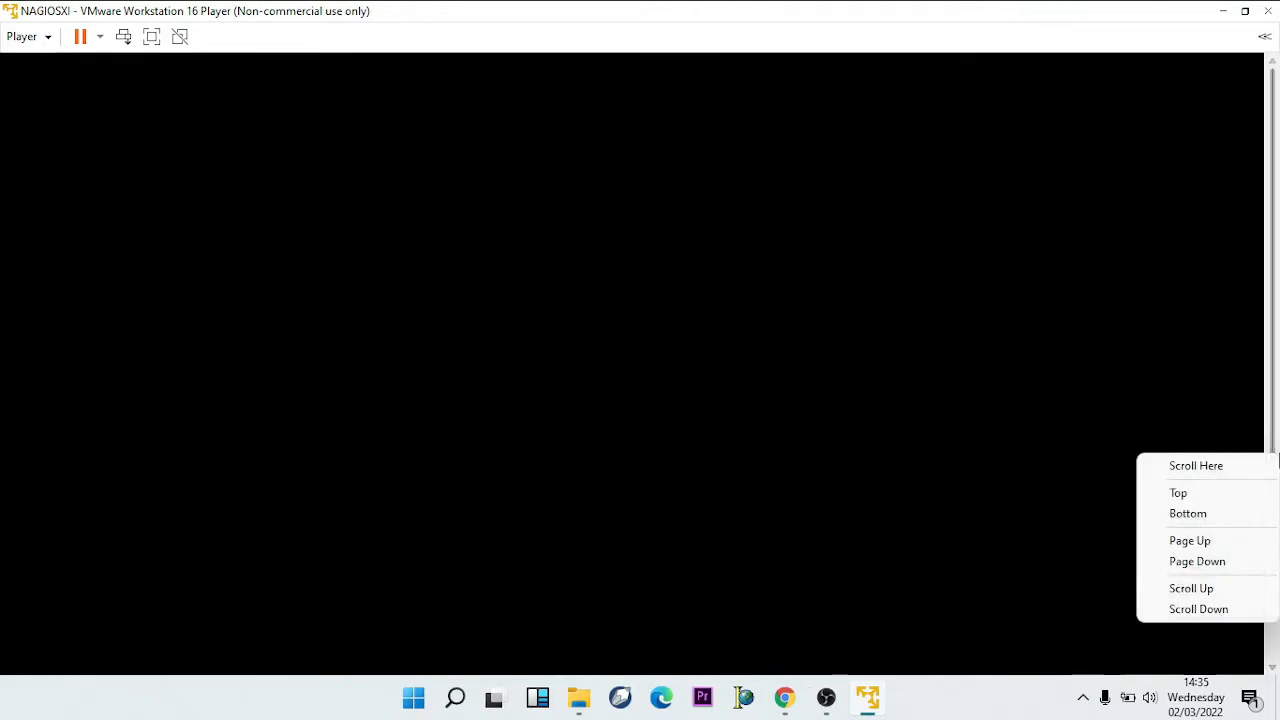
left_click(1277, 432)
right_click(1278, 496)
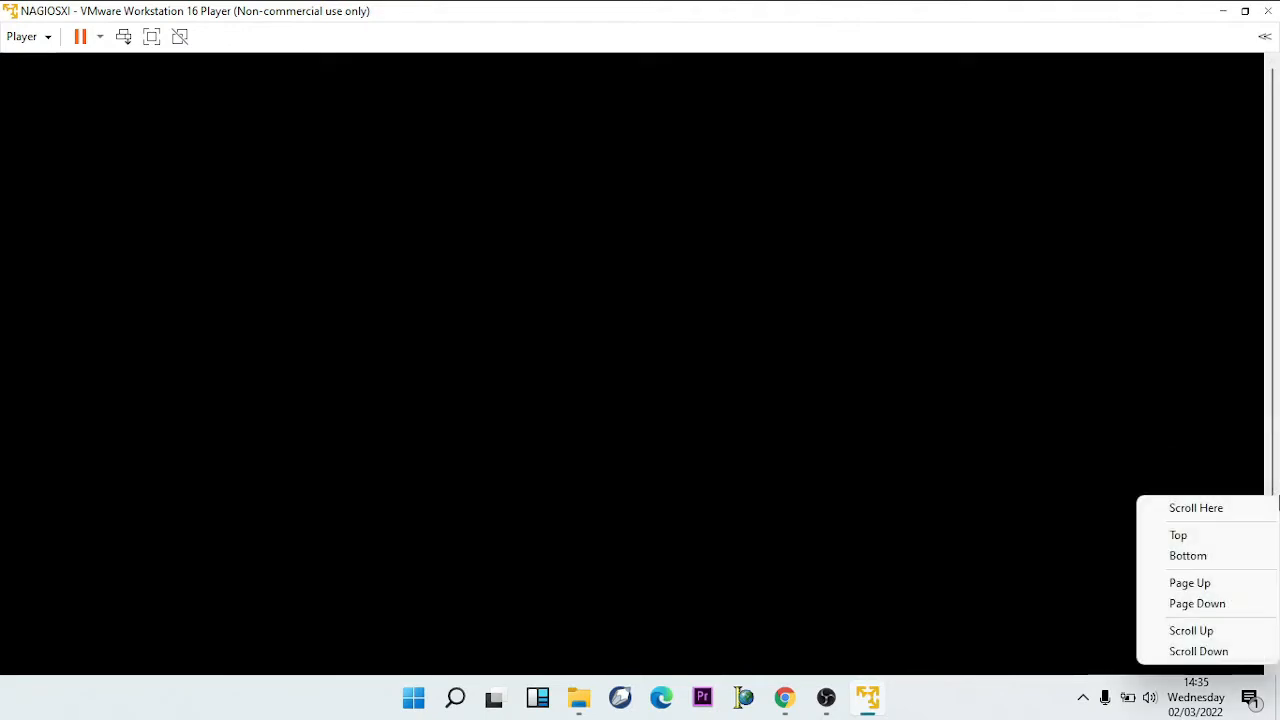
left_click(1277, 485)
left_click_drag(1275, 486, 1278, 582)
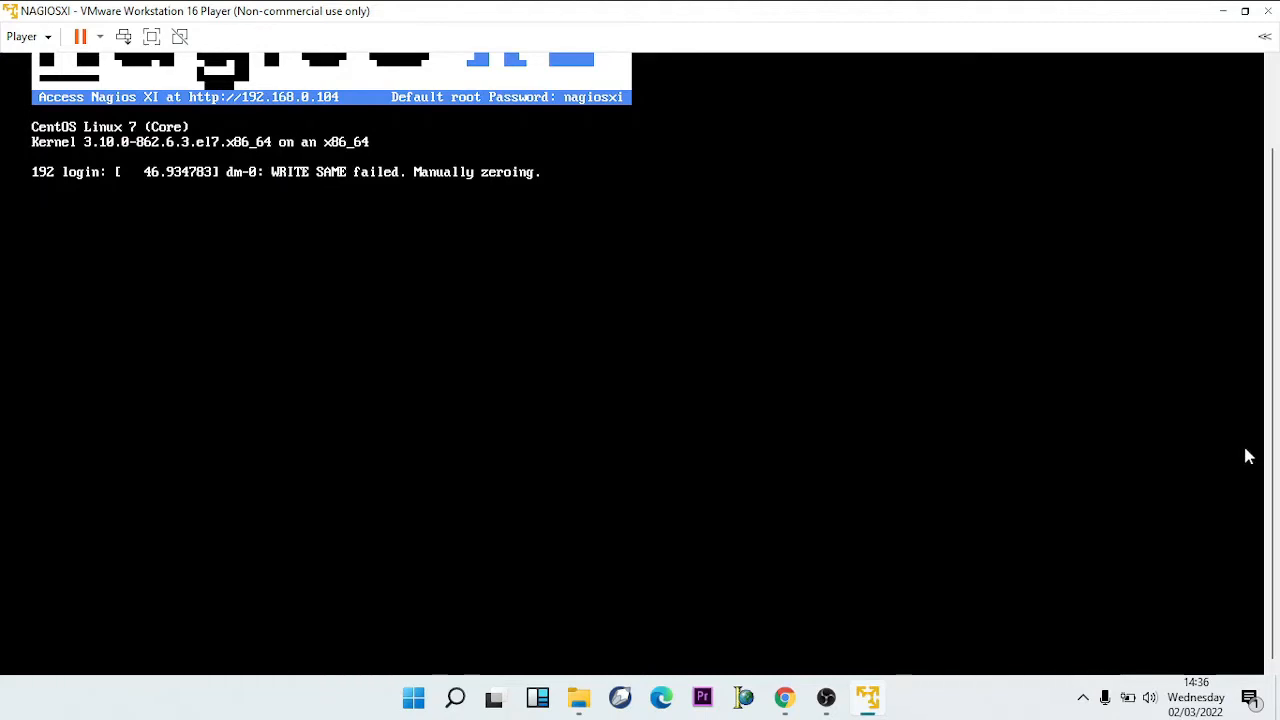
- Shut down the NAGIOSXI guest from the Player > Power menu and confirm
scroll(1278, 405, "up", 2)
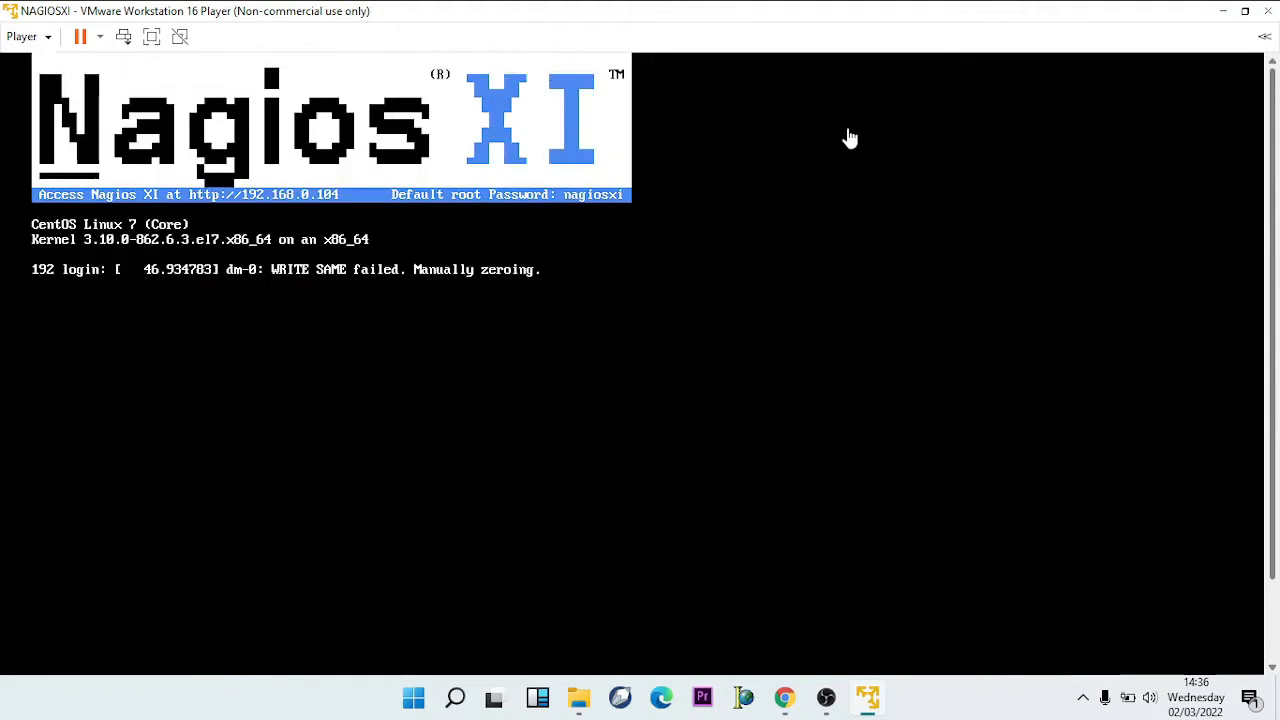
left_click(47, 38)
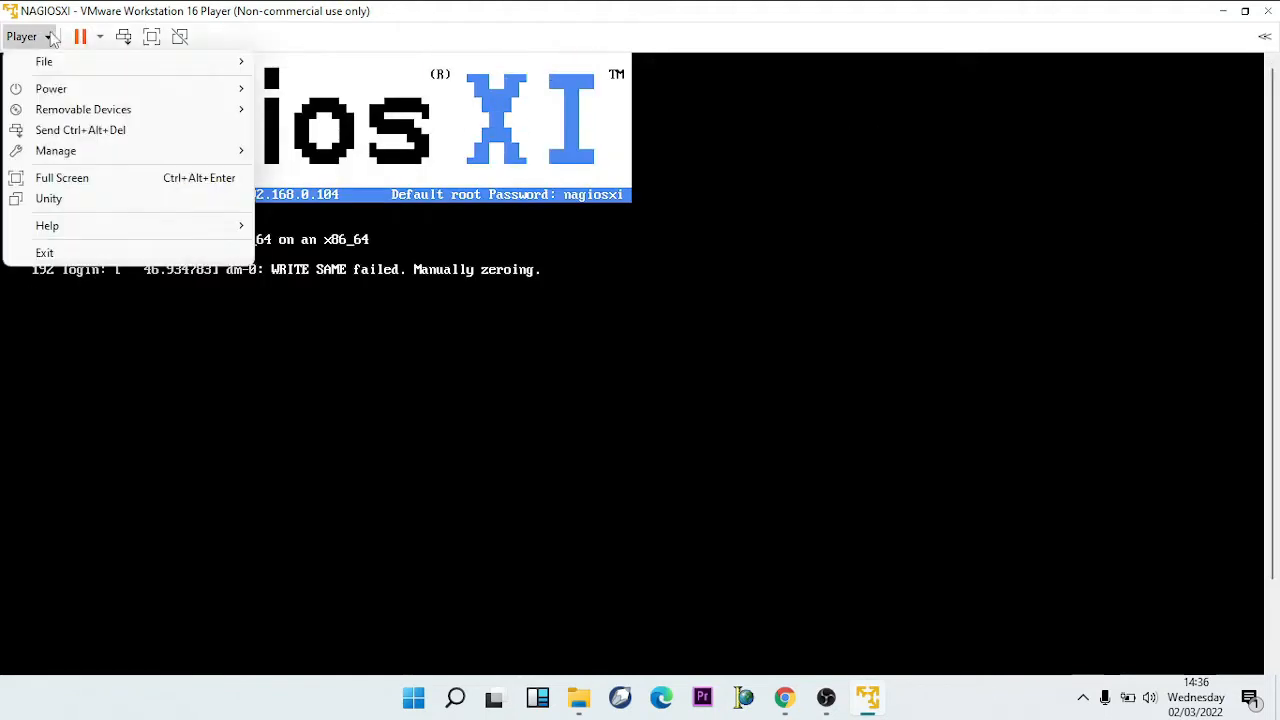
mouse_move(52, 92)
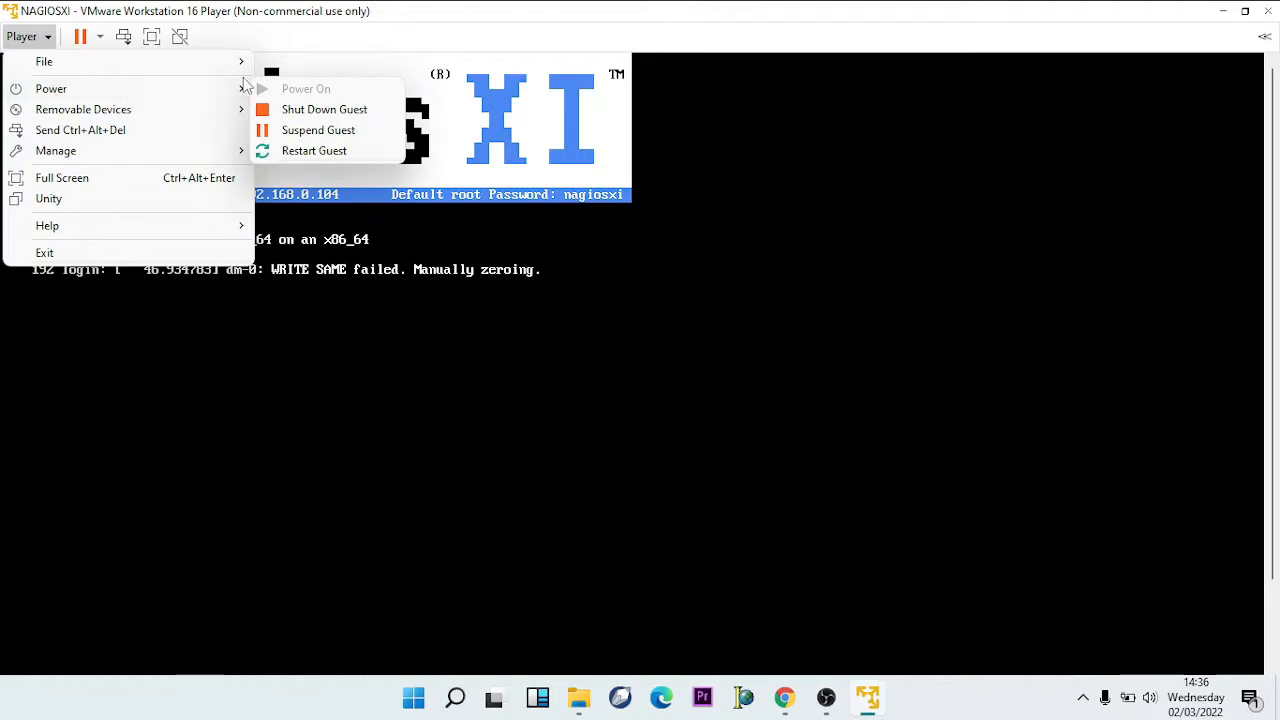
left_click(285, 110)
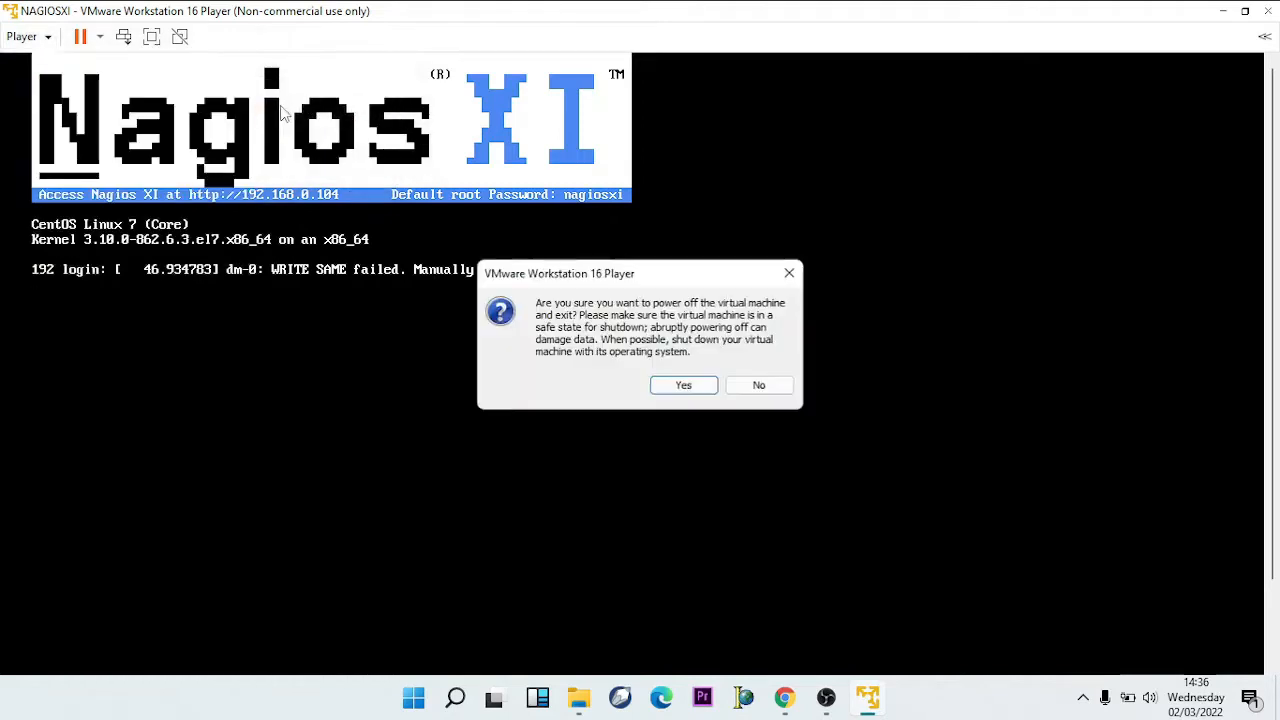
left_click(665, 390)
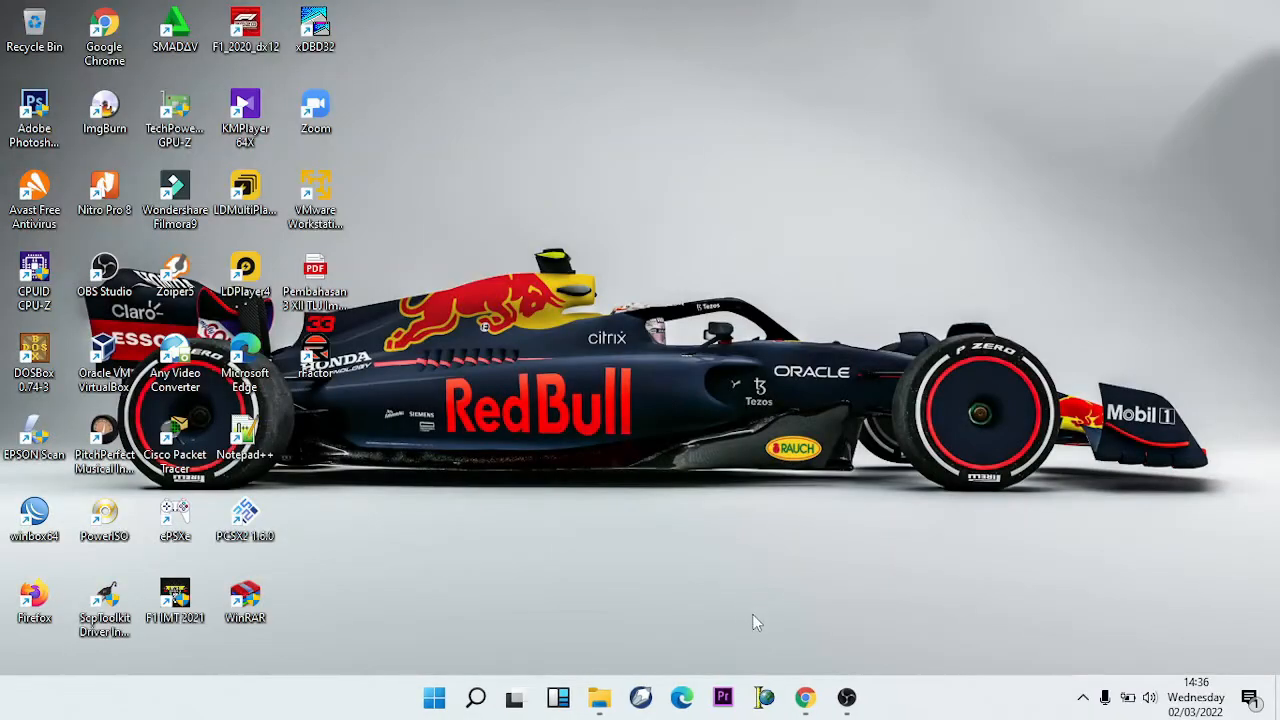
- Relaunch VMware Workstation 16 Player and select NAGIOSXI in the library
mouse_move(820, 688)
left_click(328, 202)
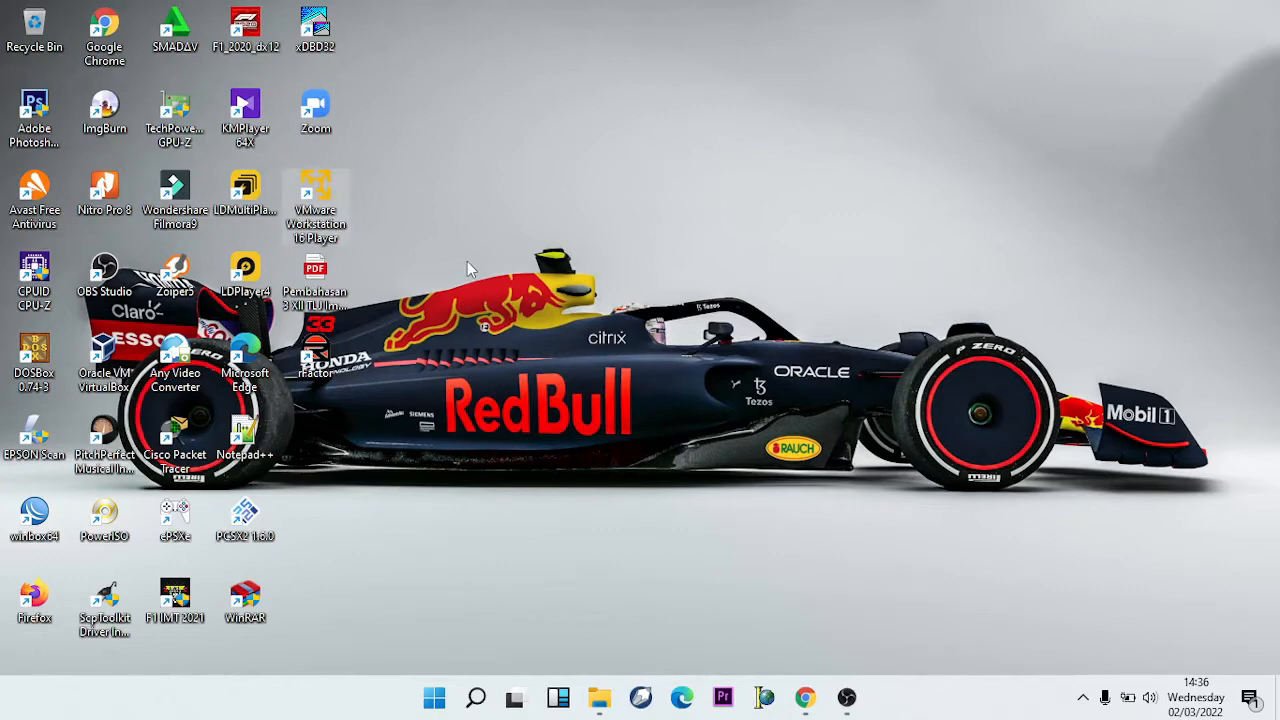
key("Return")
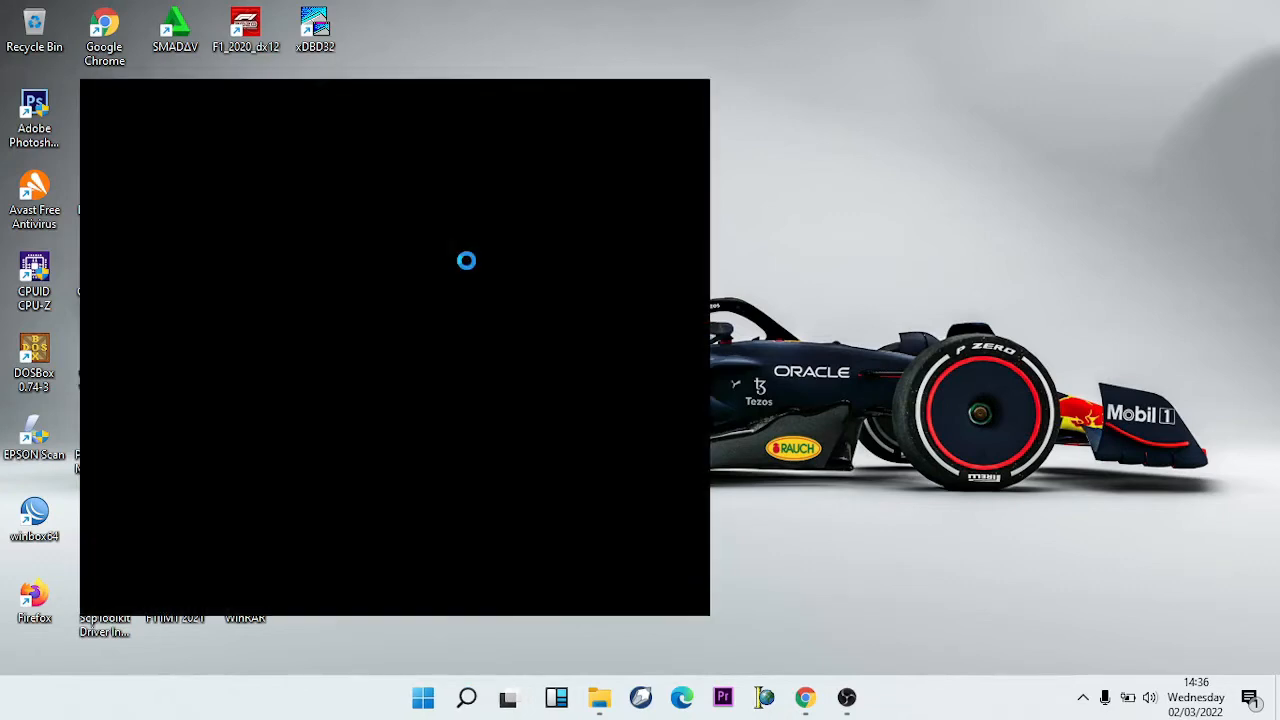
left_click(261, 152)
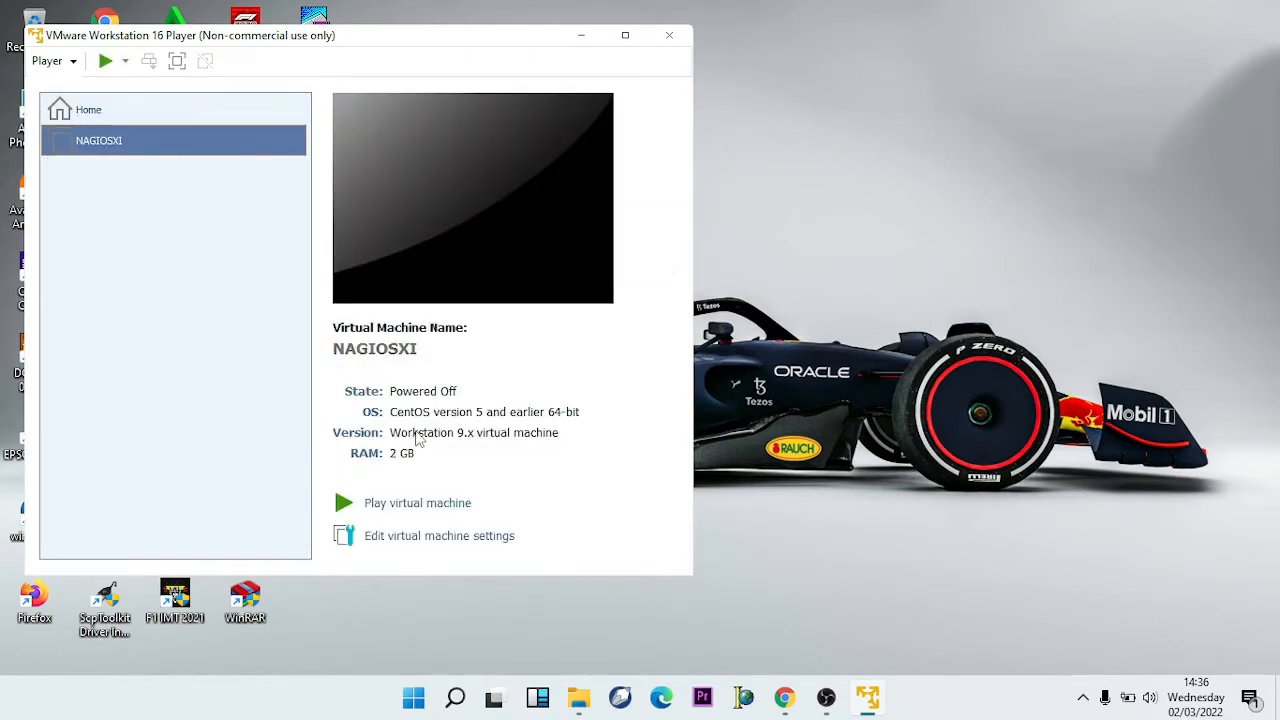
- Change NAGIOSXI's memory from 2048 MB to 900 MB in its settings
left_click(395, 540)
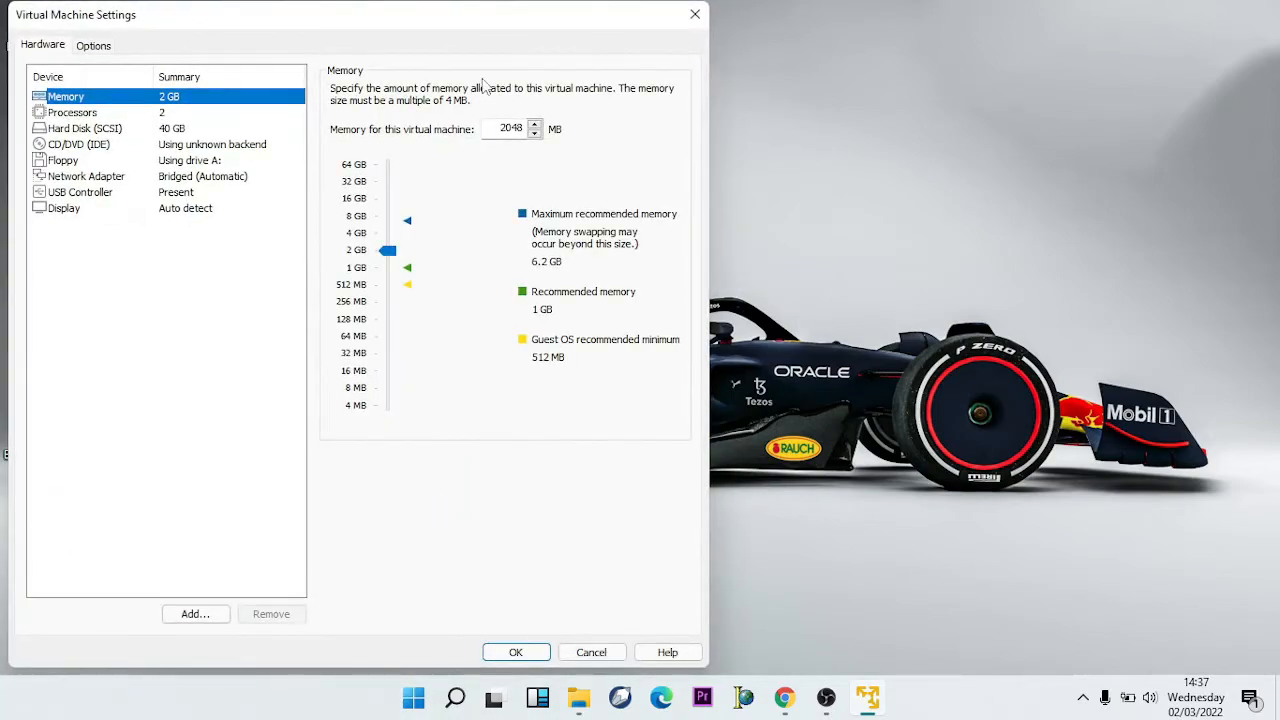
left_click_drag(495, 28, 1076, 43)
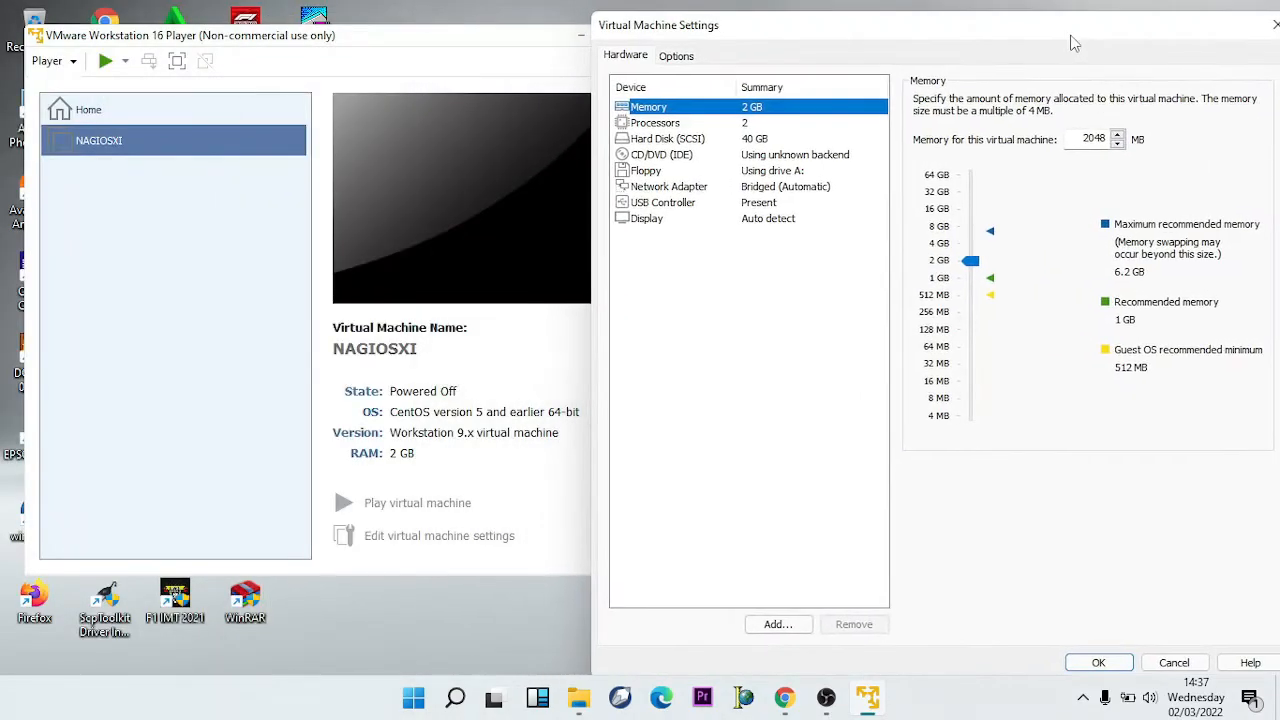
double_click(1088, 140)
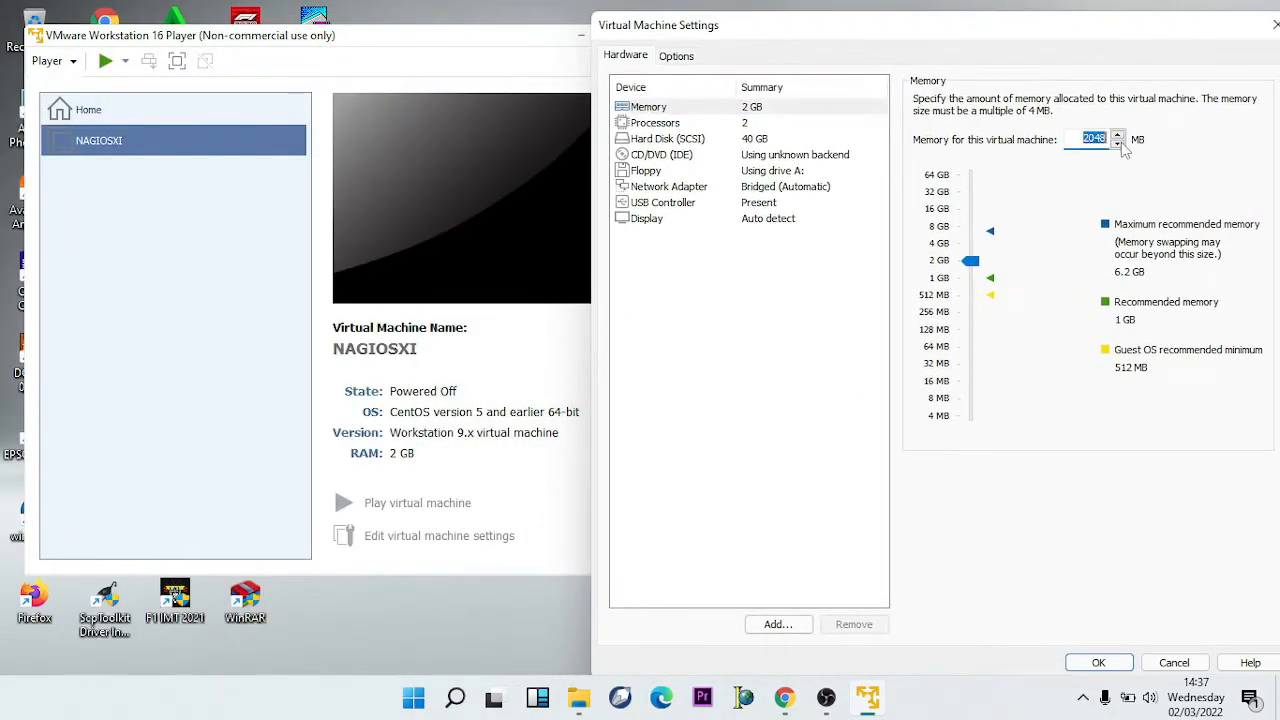
type("900")
left_click(720, 122)
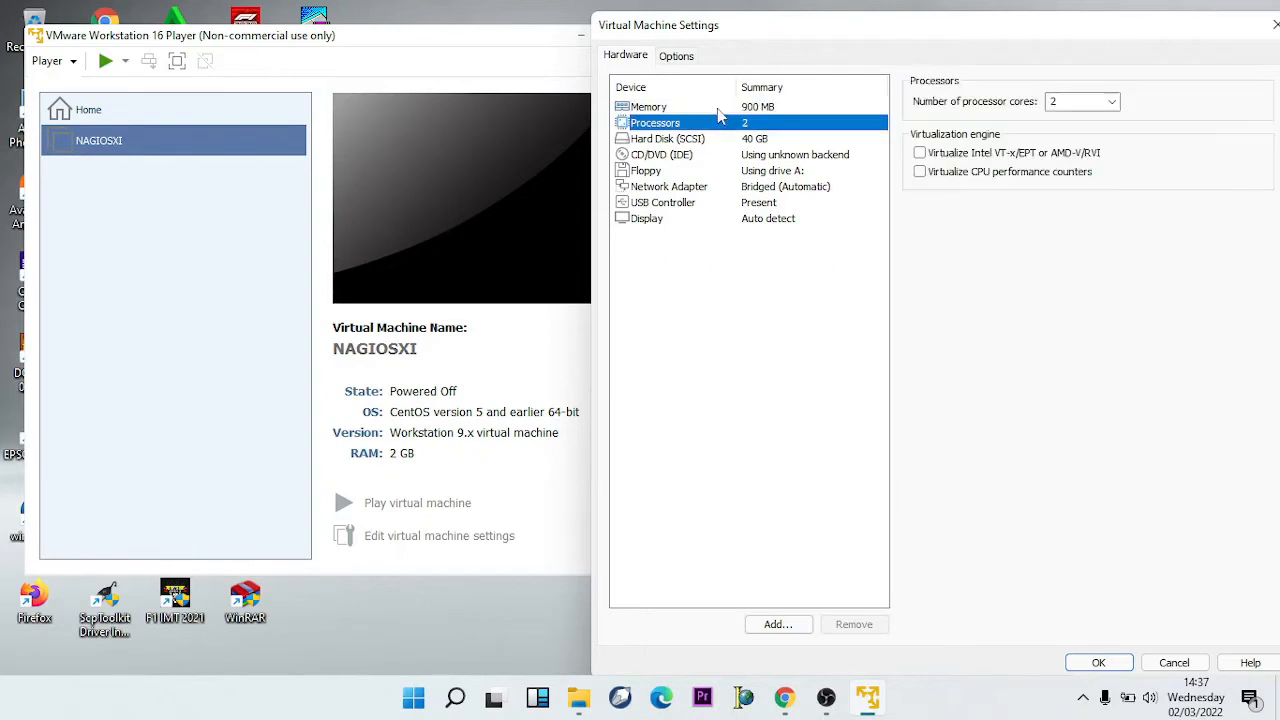
left_click(718, 108)
- Step through Processors, Hard Disk, CD/DVD and Floppy to the Network Adapter settings
left_click(720, 123)
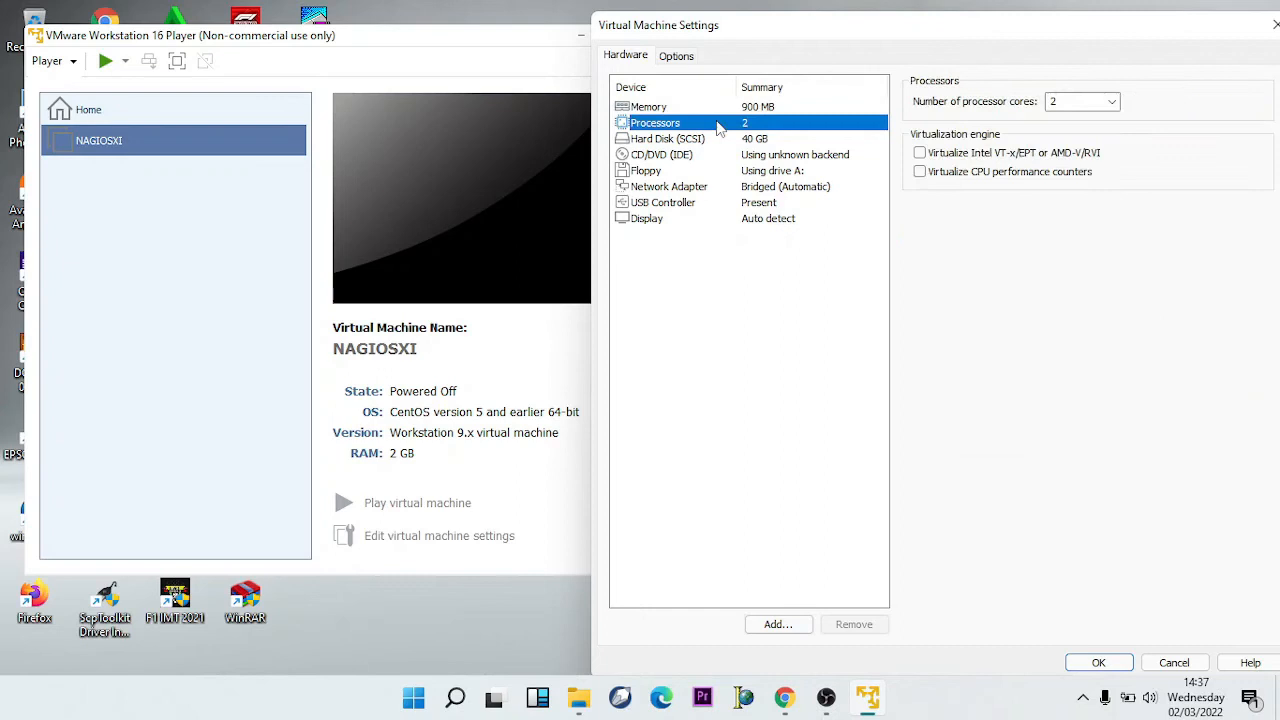
left_click(716, 140)
left_click(718, 155)
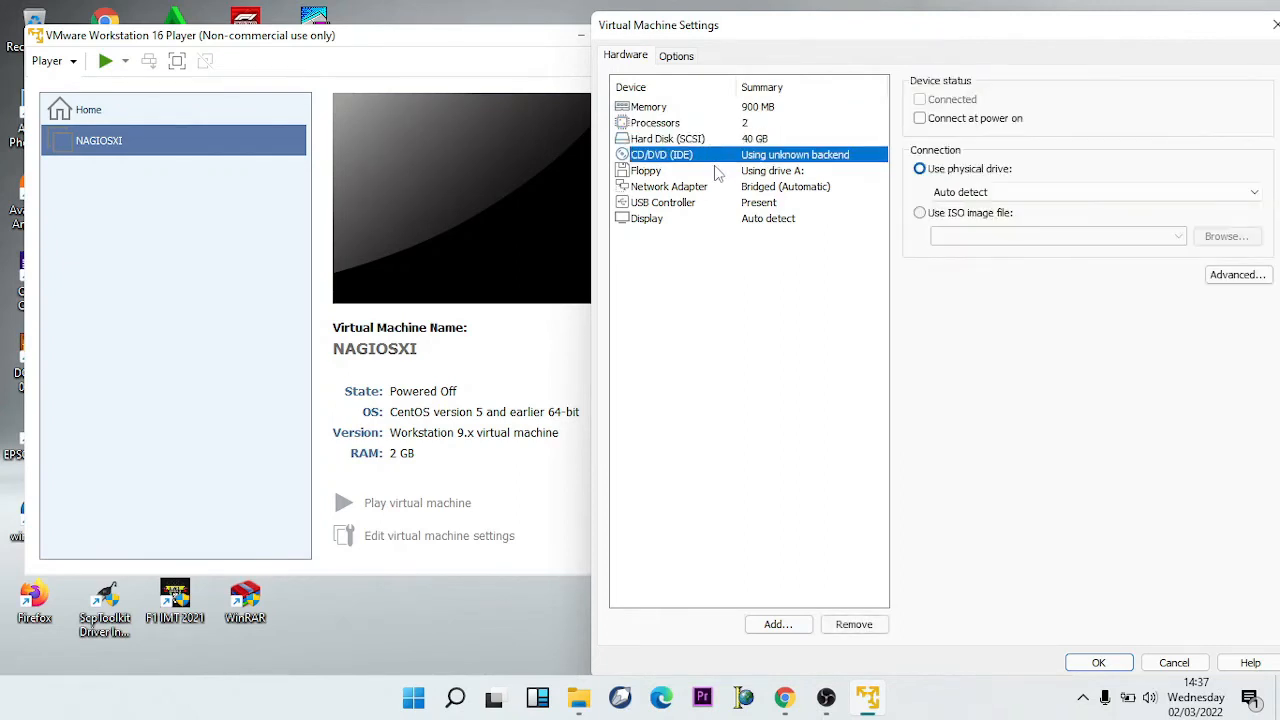
left_click(715, 171)
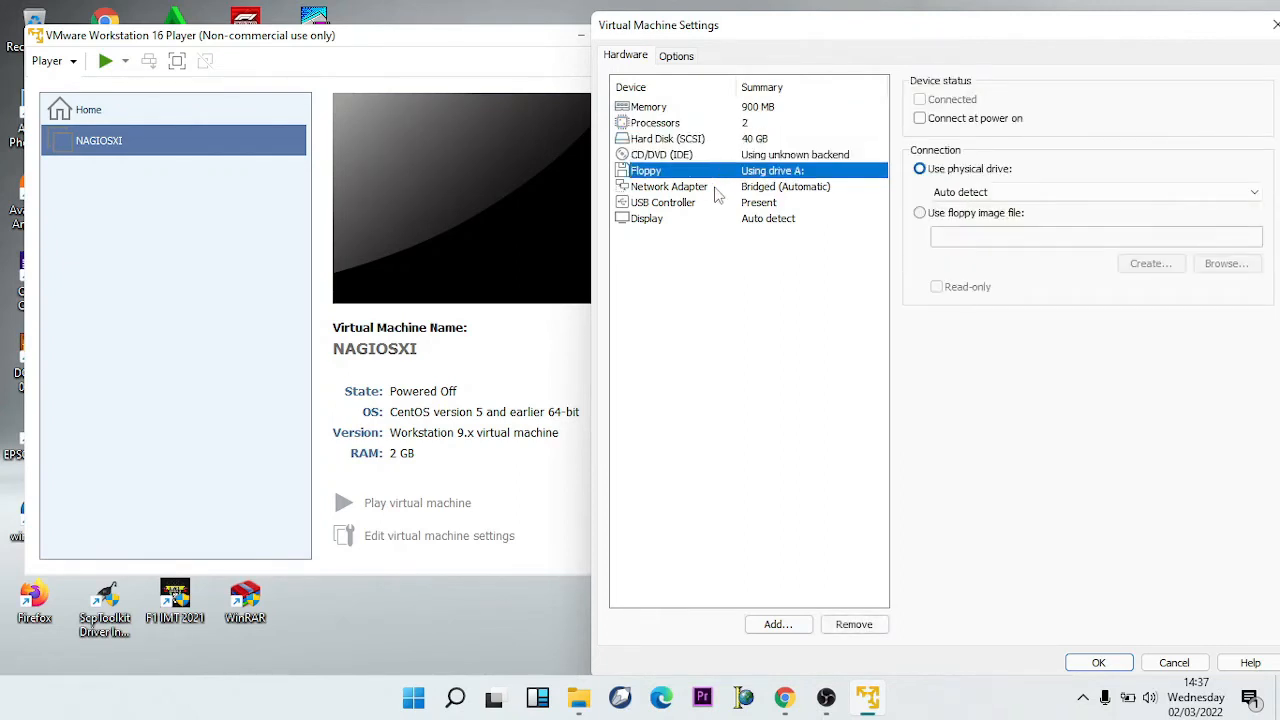
left_click(716, 190)
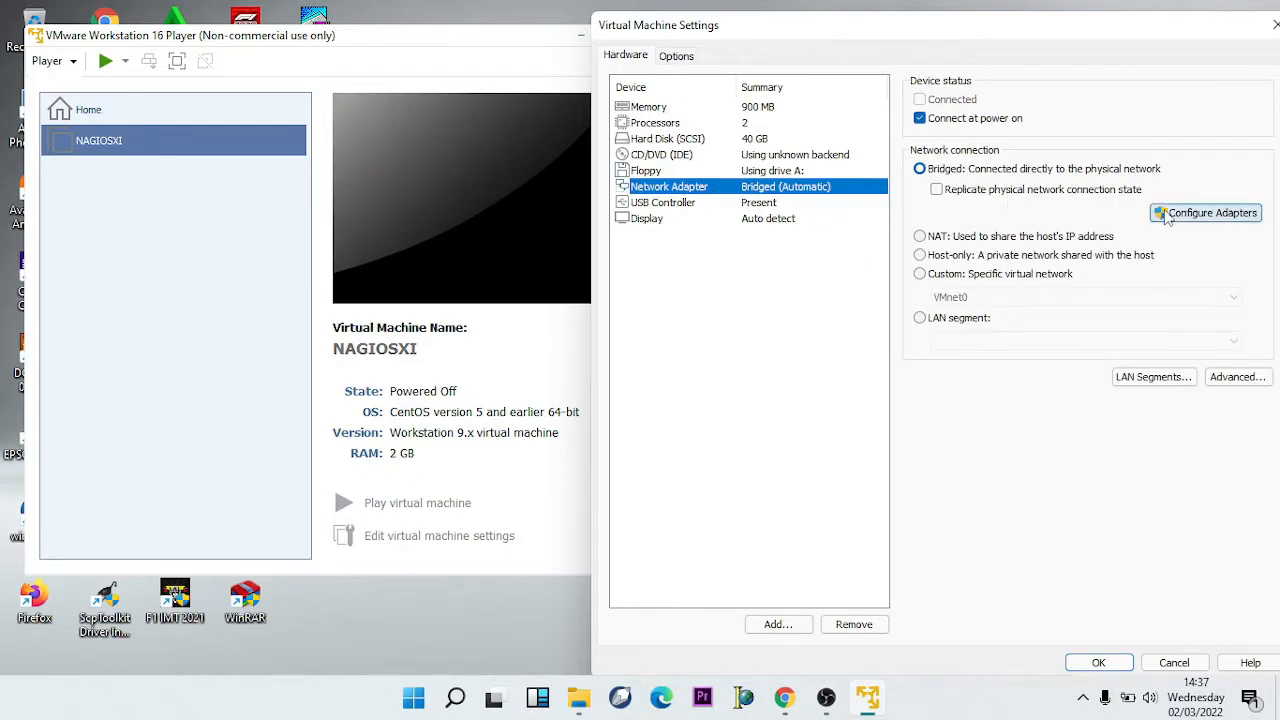
- Bridge only to the Realtek PCIe GbE adapter, unchecking Qualcomm Atheros
left_click(1163, 217)
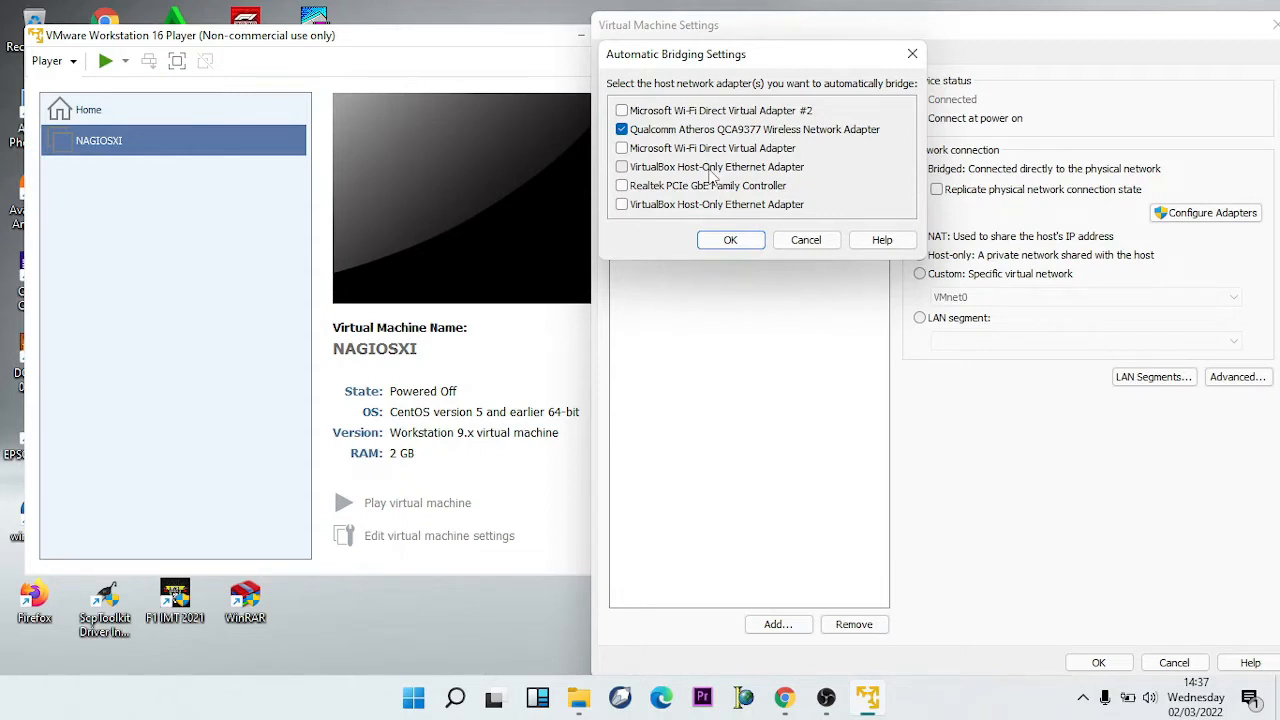
left_click(683, 131)
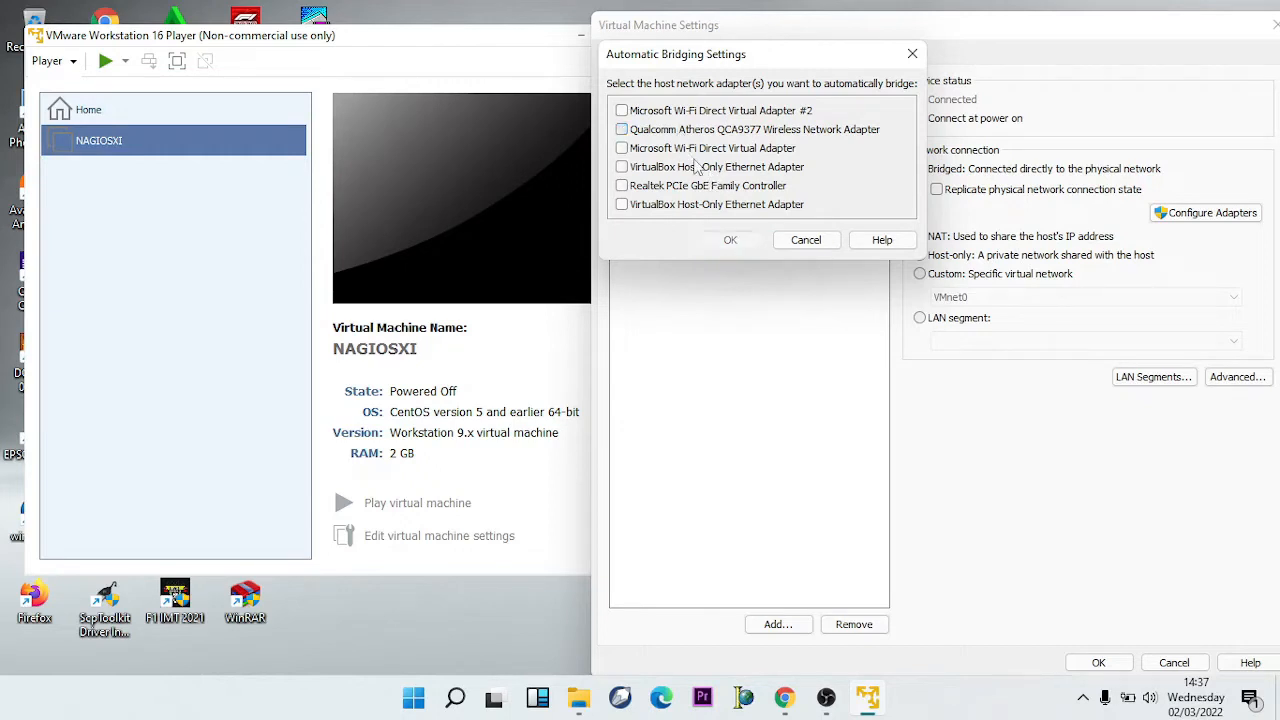
left_click(707, 187)
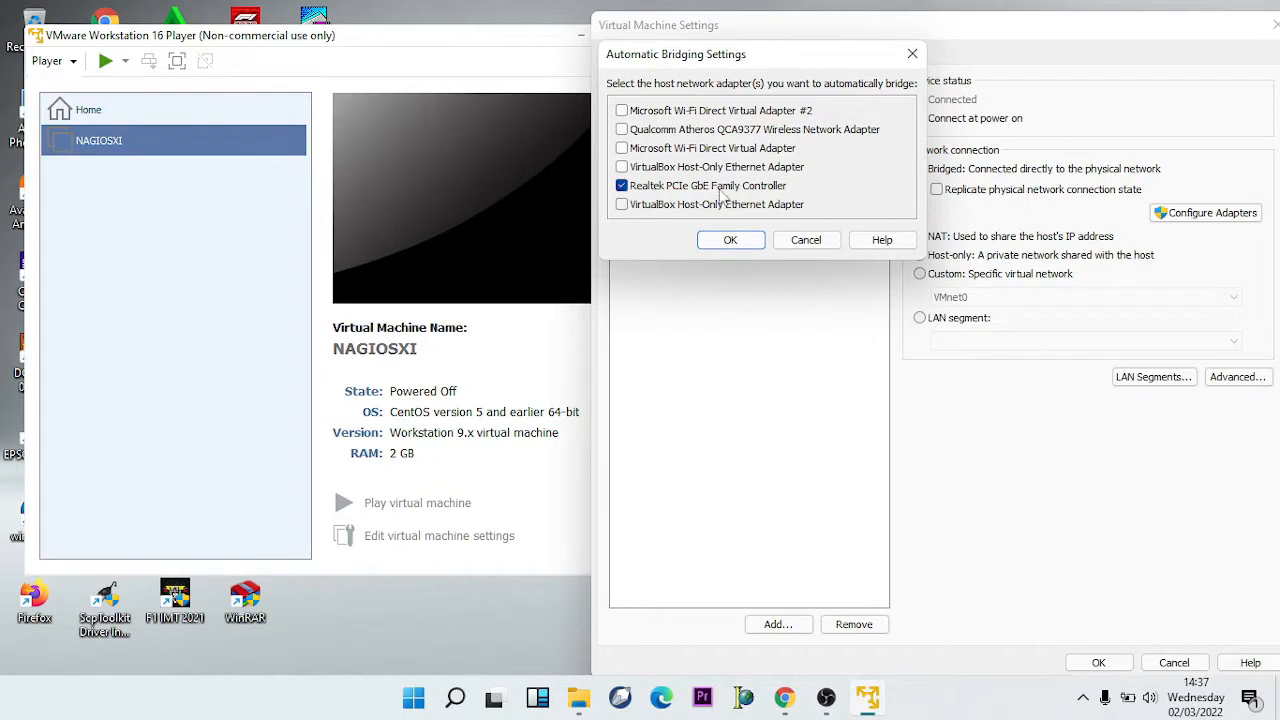
left_click(730, 240)
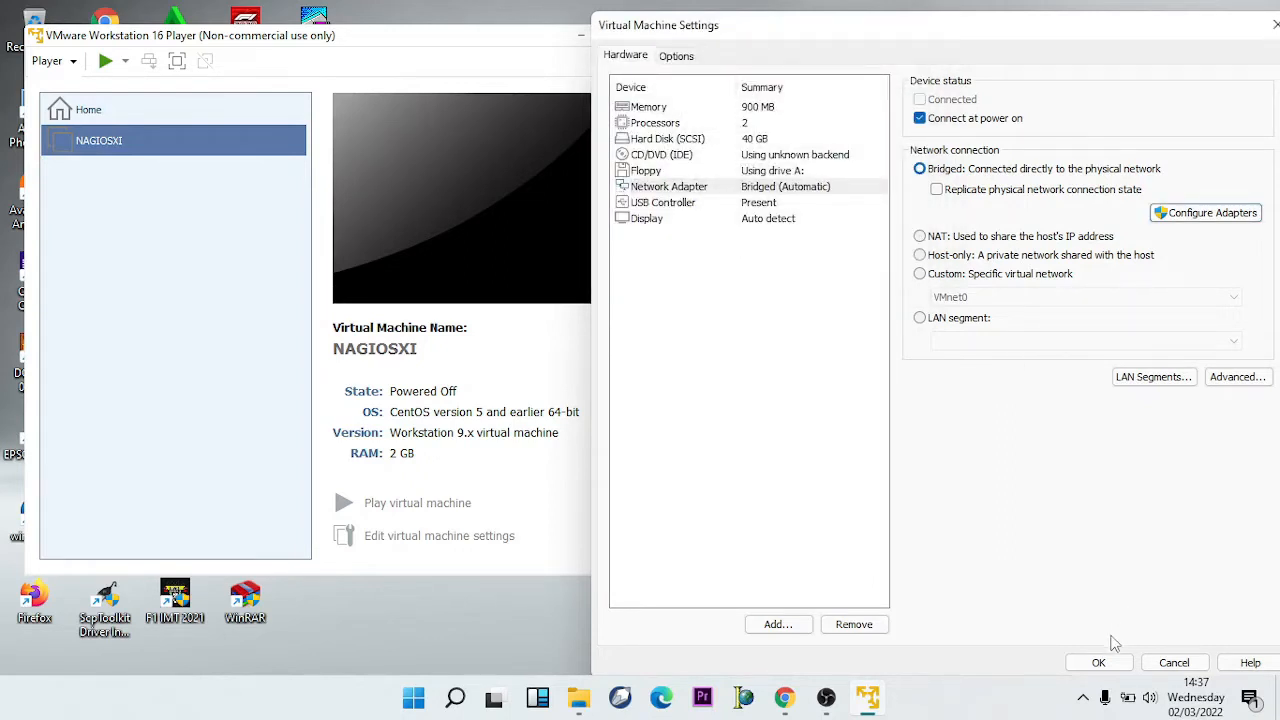
left_click(1103, 662)
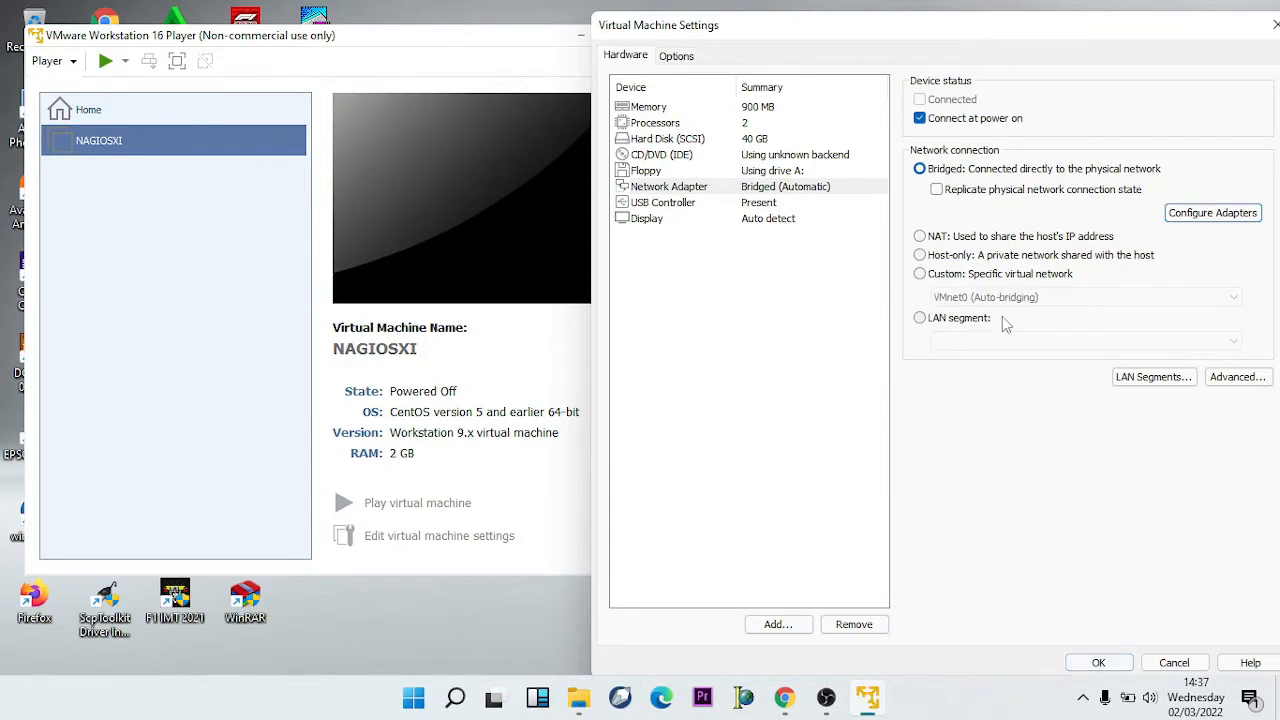
- Enable Replicate physical network connection state and save the VM settings
left_click(936, 189)
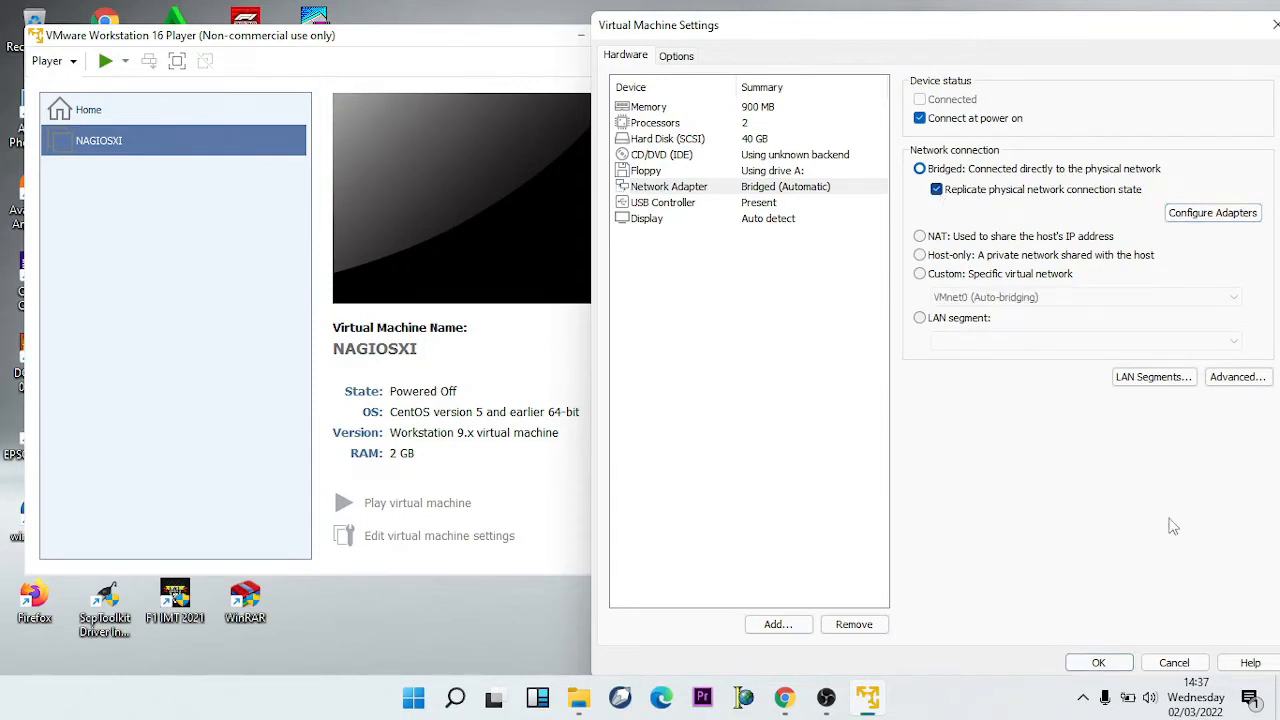
left_click(1112, 661)
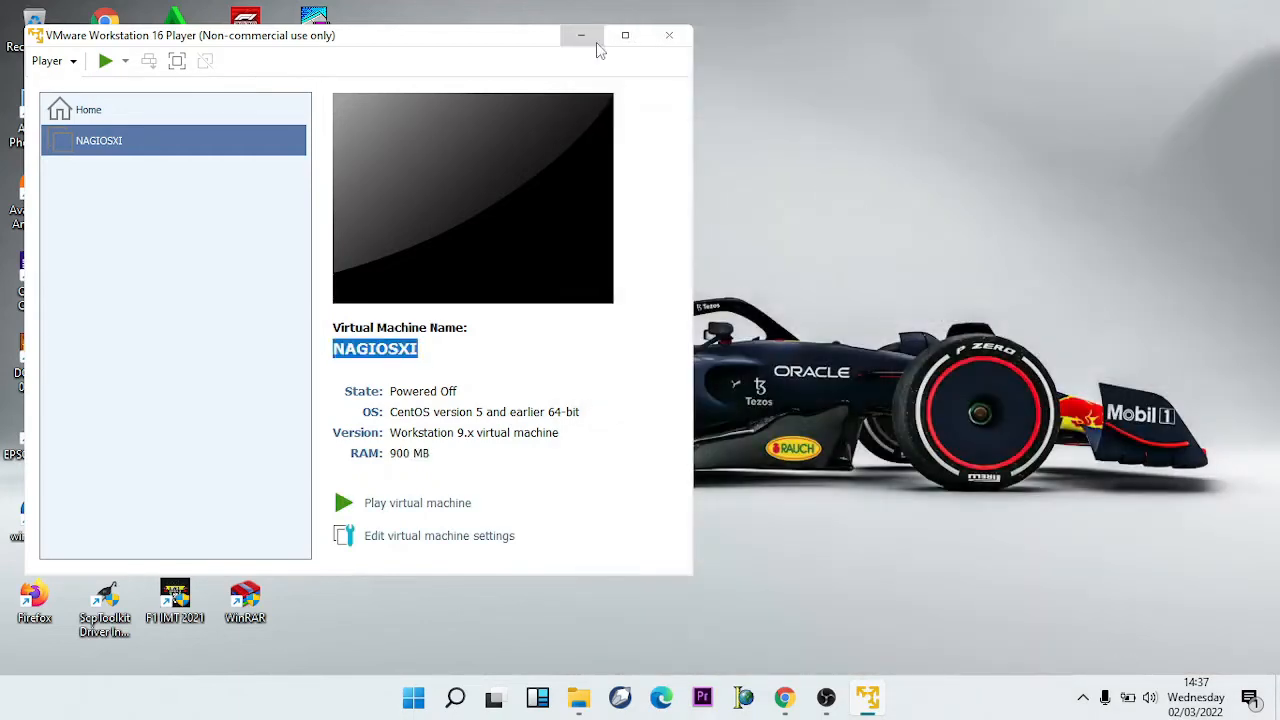
left_click_drag(540, 40, 820, 66)
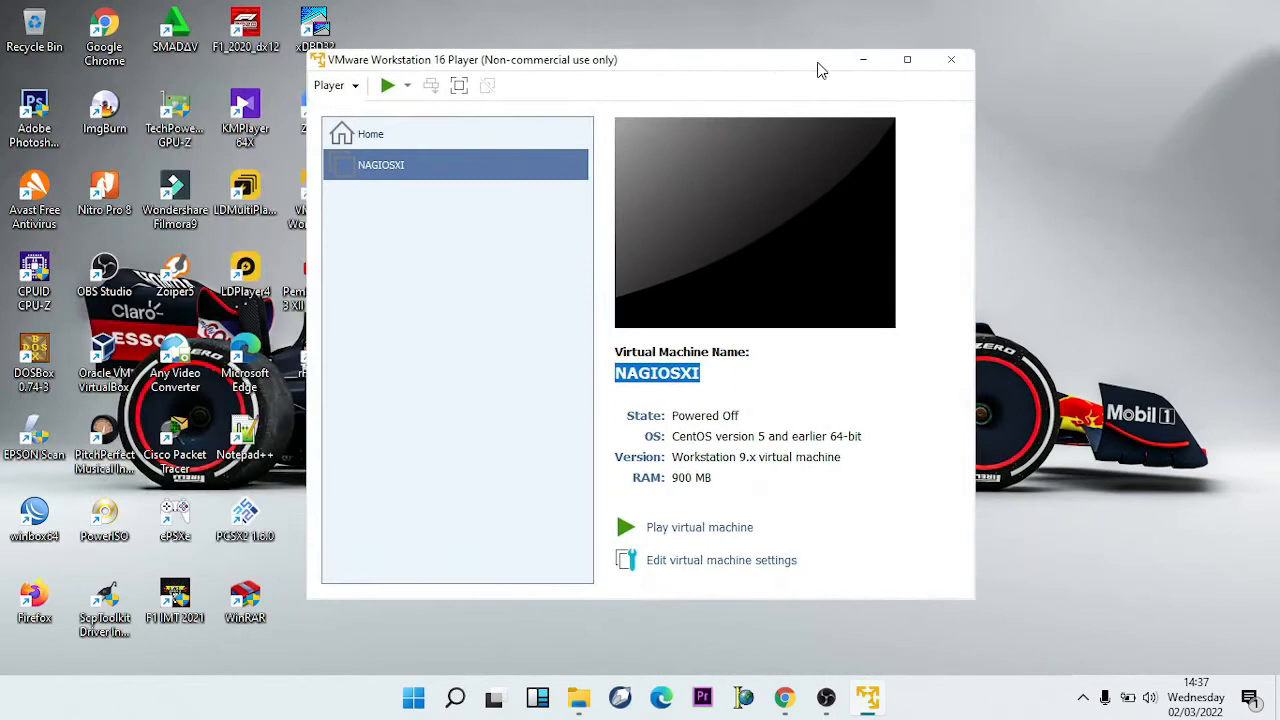
left_click(722, 530)
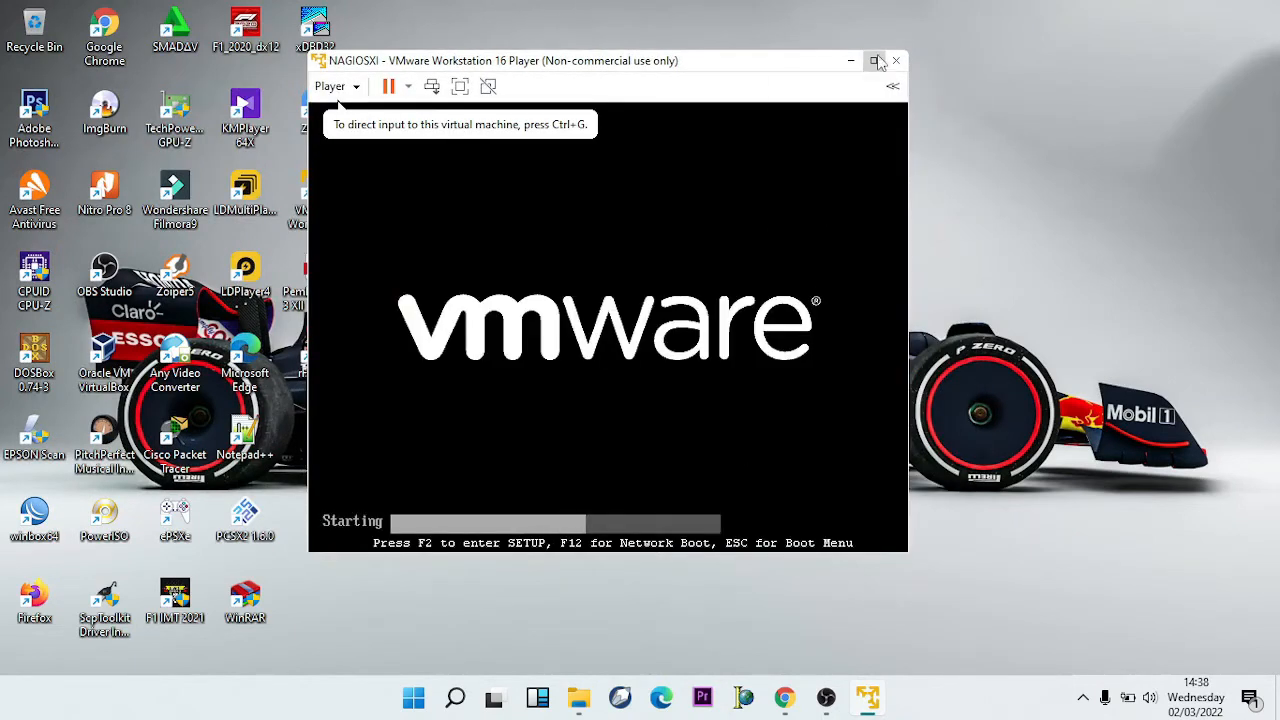
left_click(873, 60)
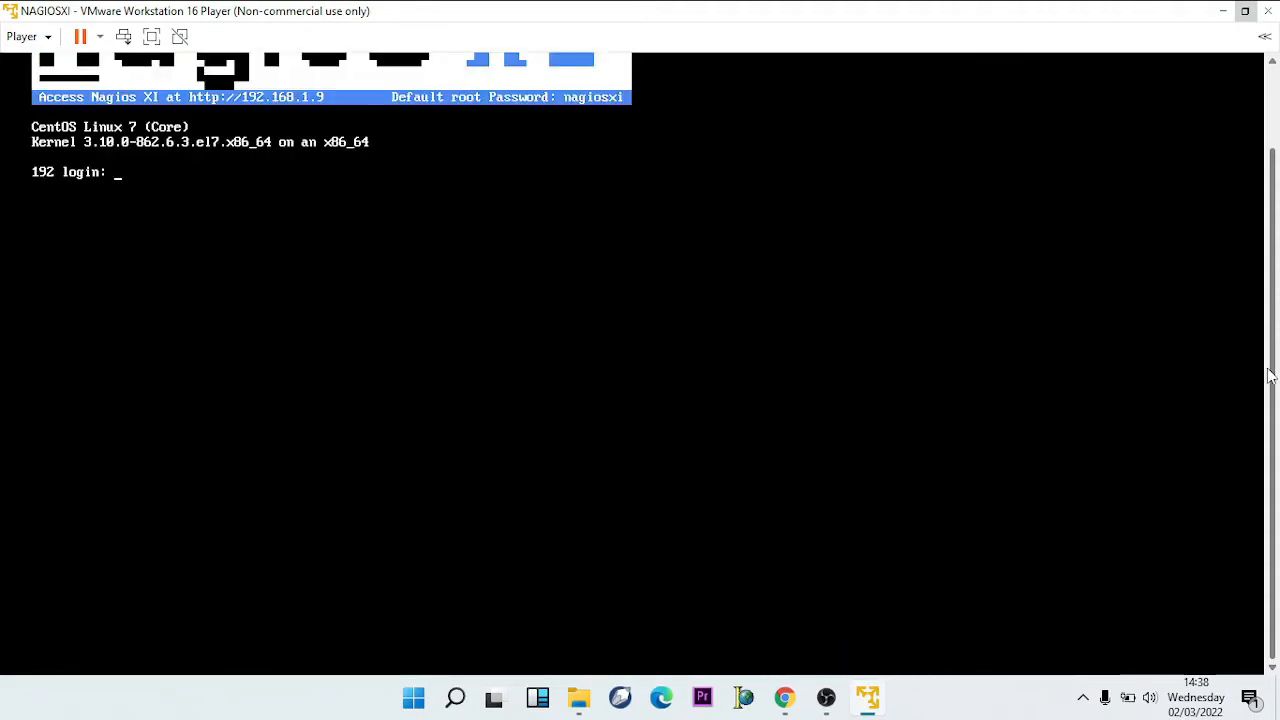
- Log in to the NAGIOSXI console as root with the default root password
left_click_drag(1270, 370, 1275, 275)
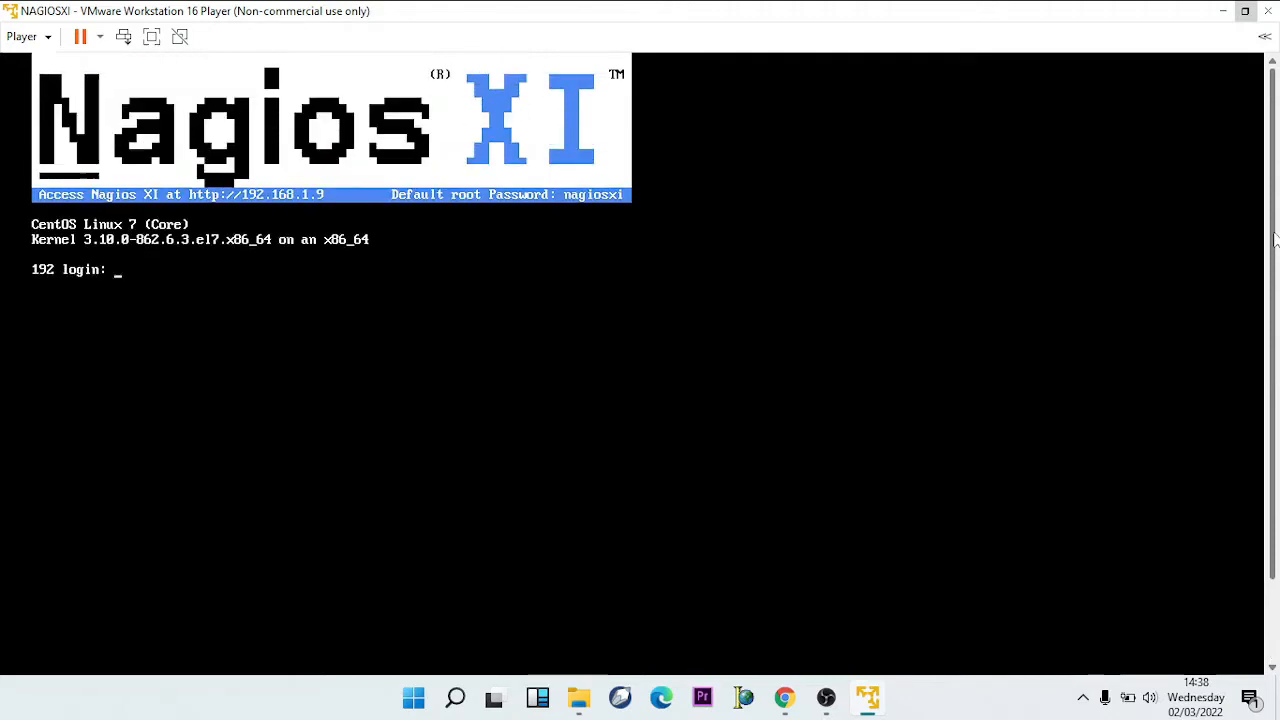
left_click(643, 346)
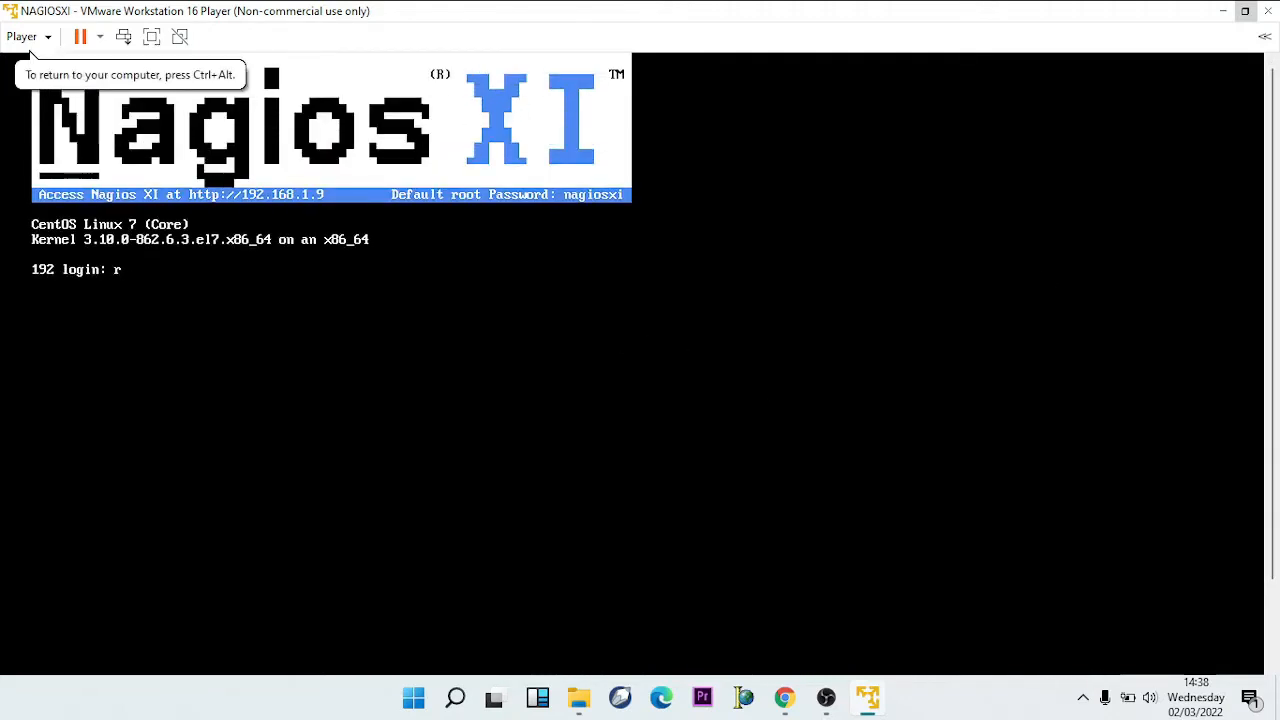
type("root")
key("Return")
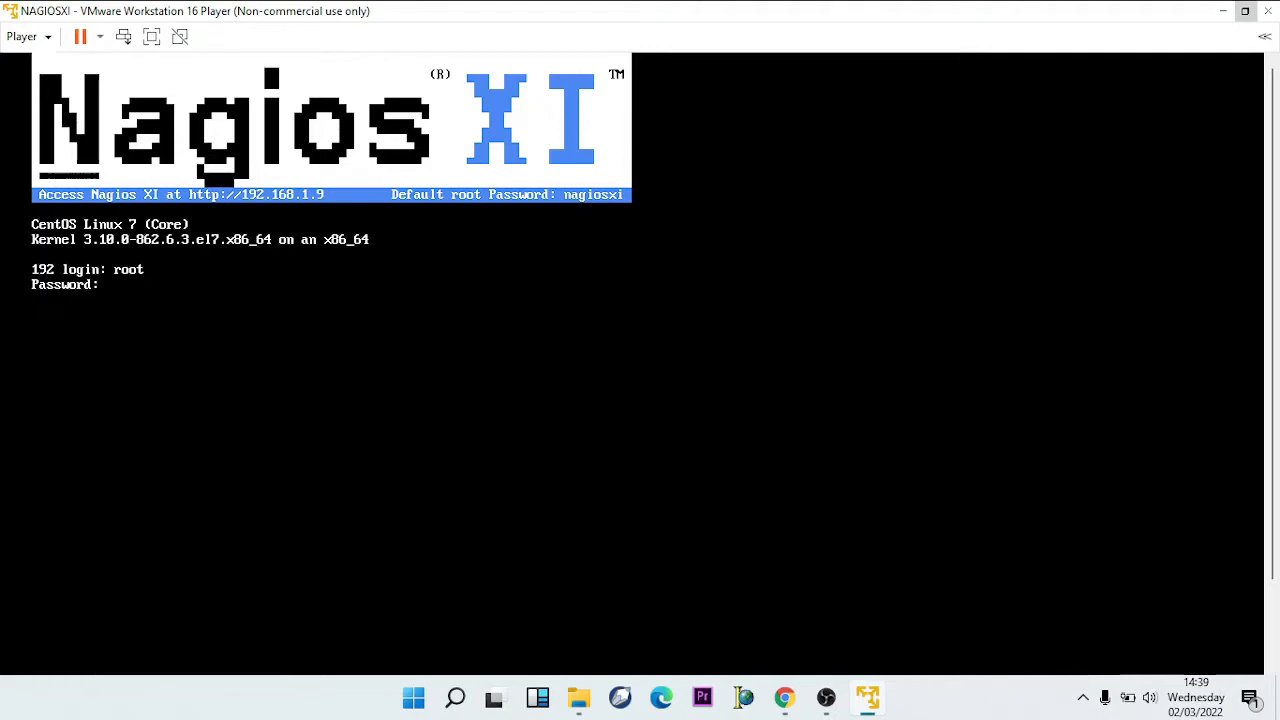
key("Return")
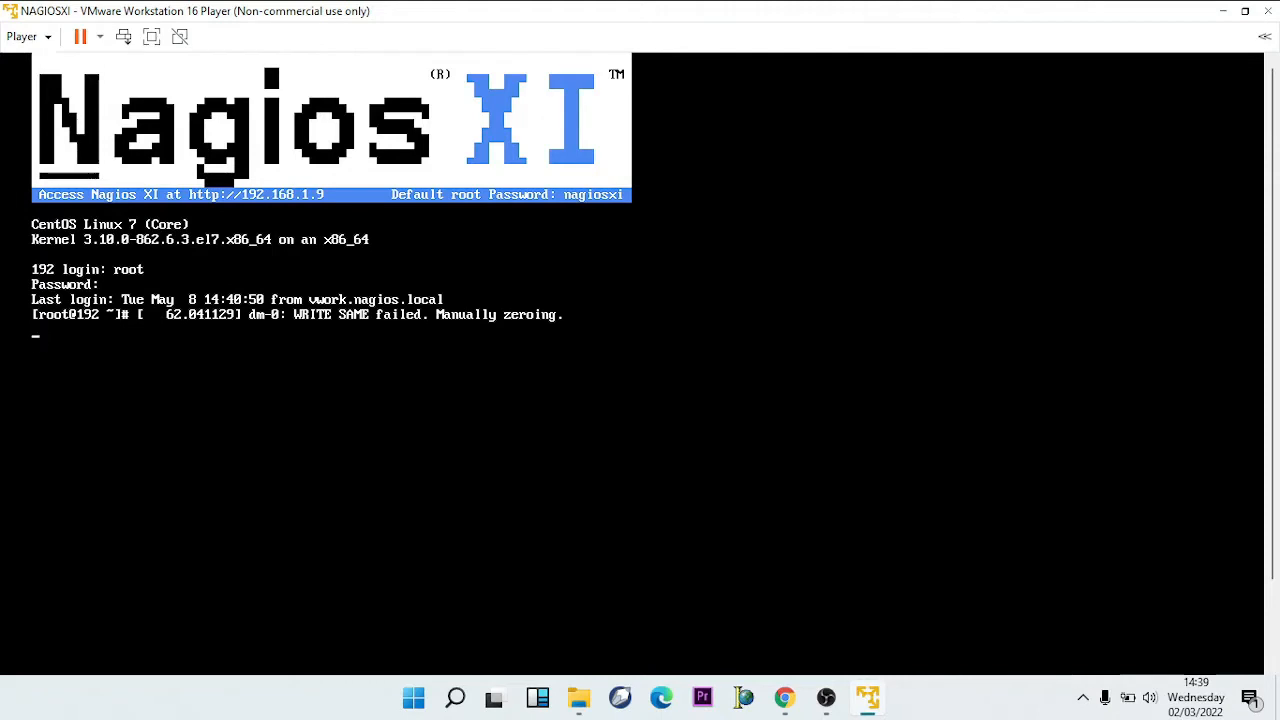
- Run ping 192.168.1.9 from the NAGIOSXI root shell
key("Return")
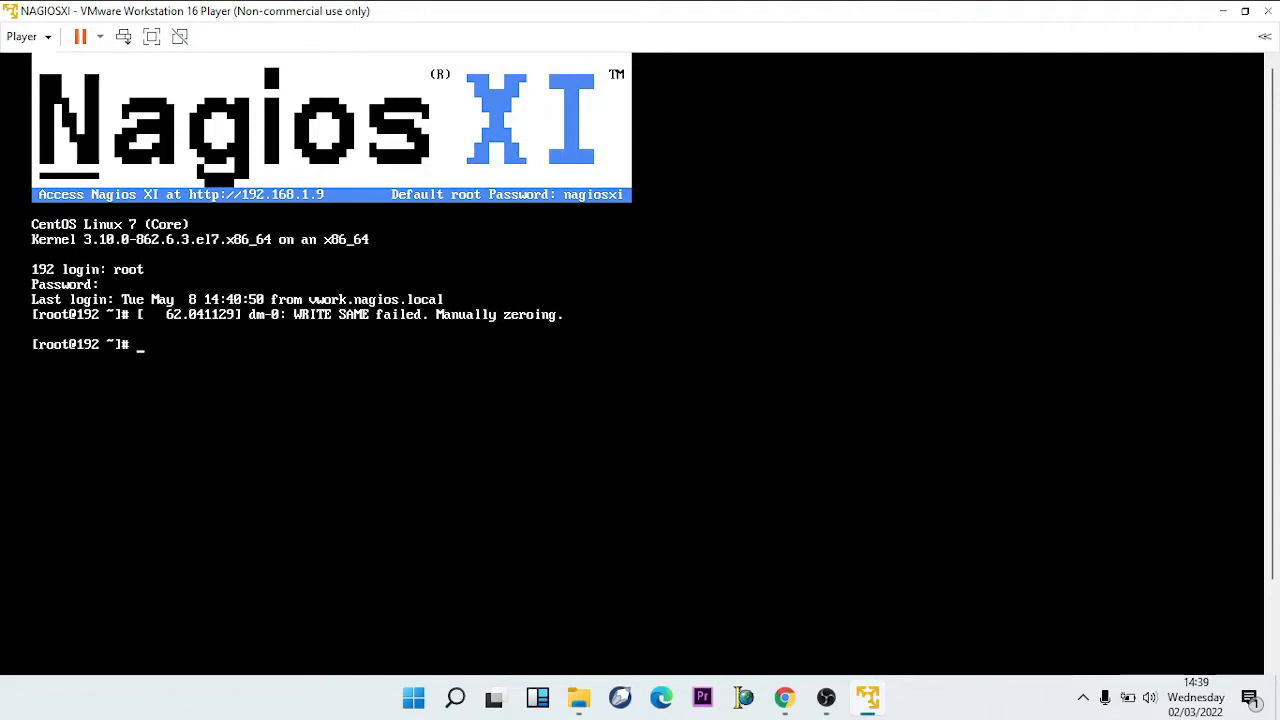
type("ping 192.168")
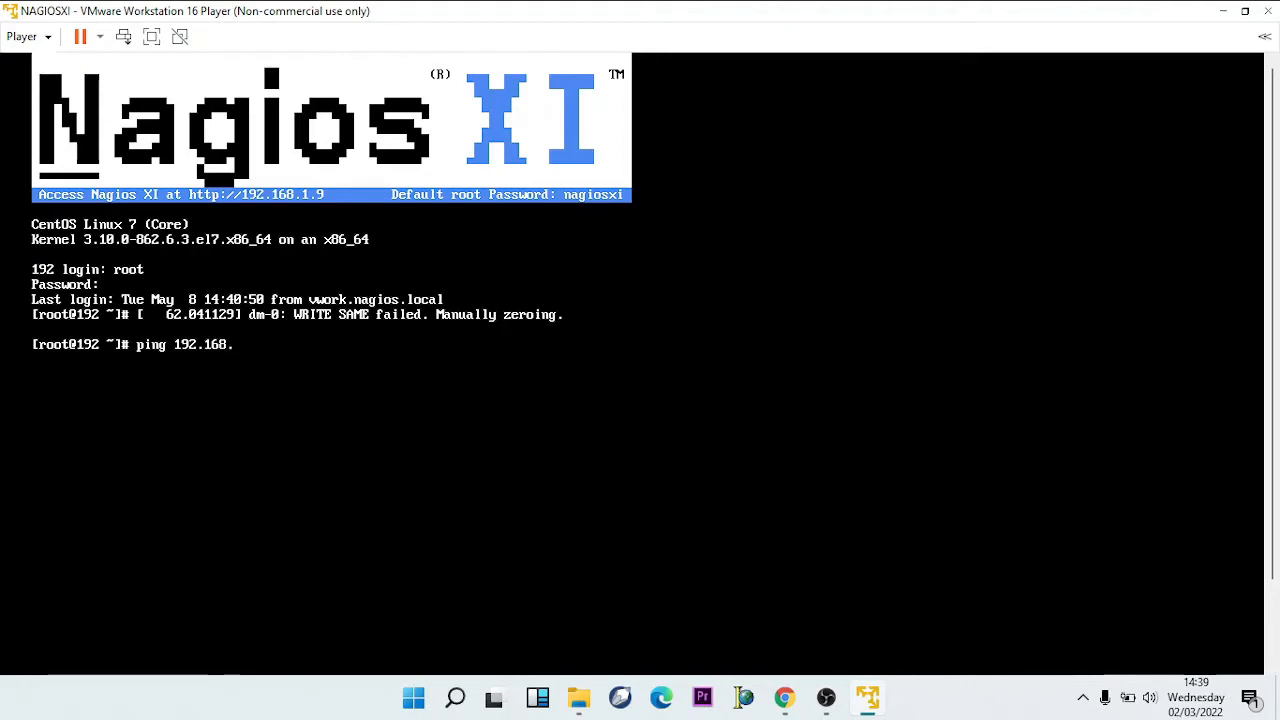
type(".1.9")
key("Return")
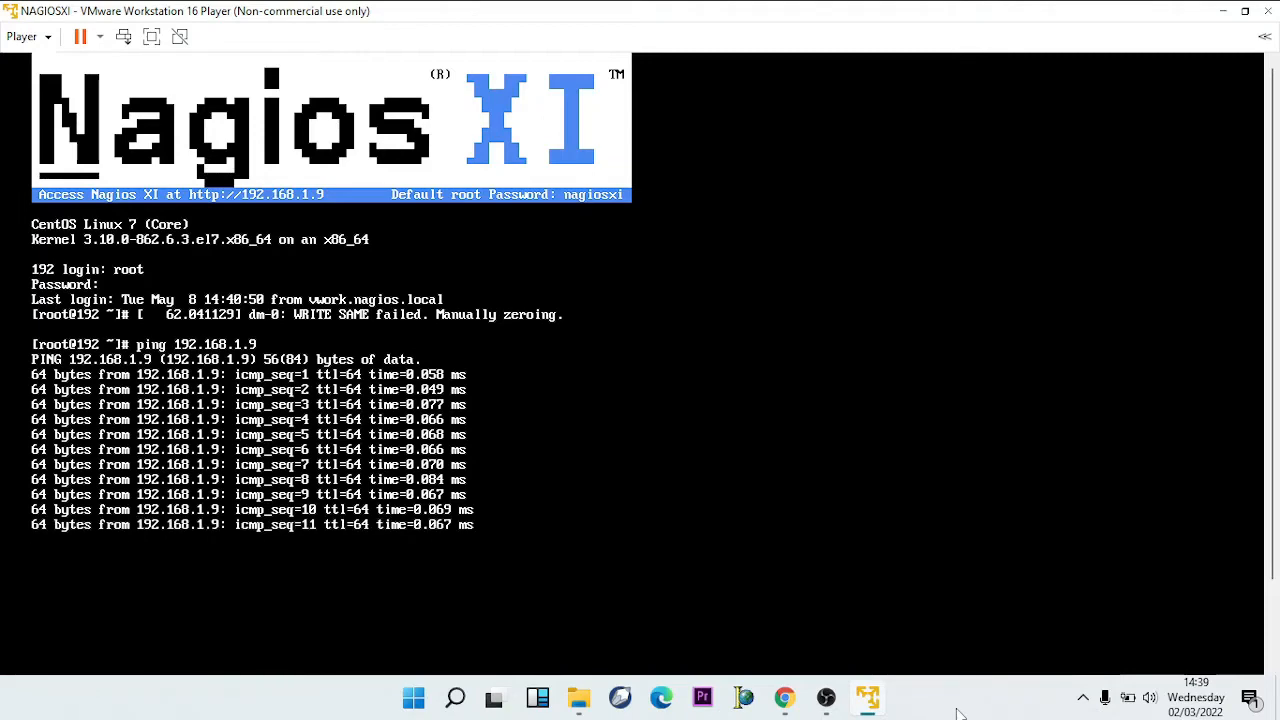
key("super+x")
- Launch a host Command Prompt via Run with CMD and place it on the right
left_click(378, 596)
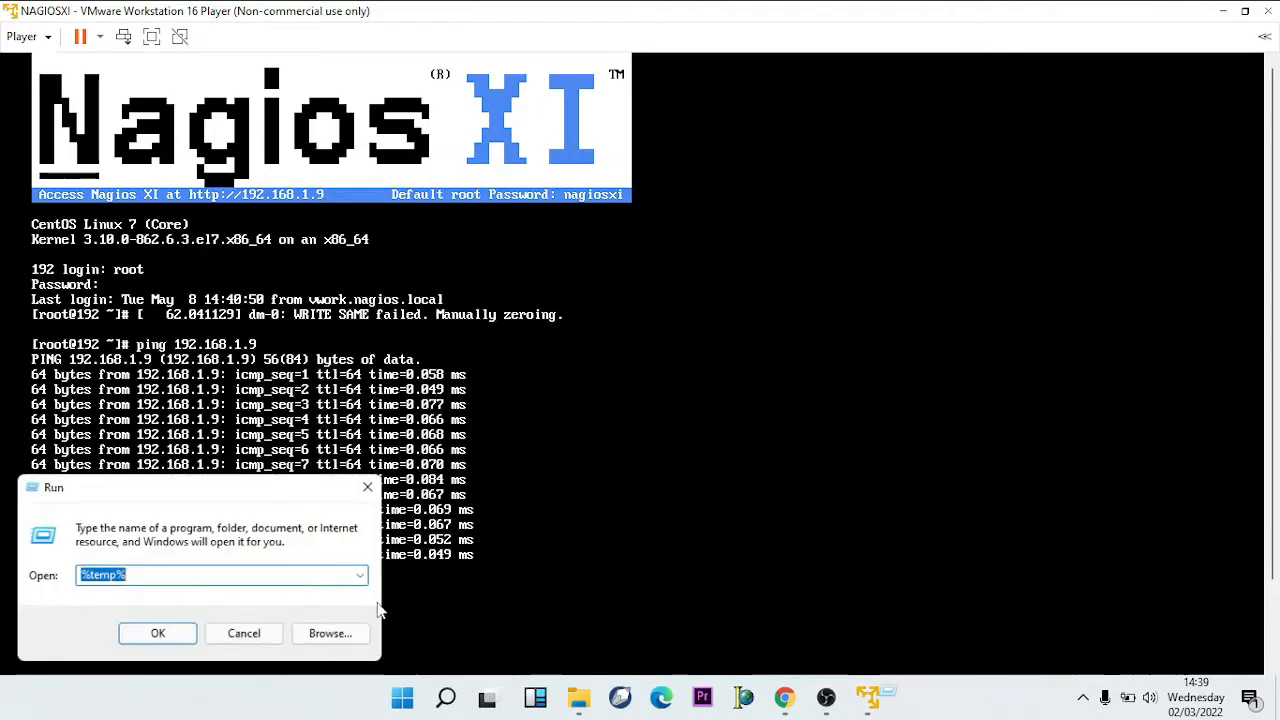
left_click_drag(285, 505, 1036, 363)
type("CMD")
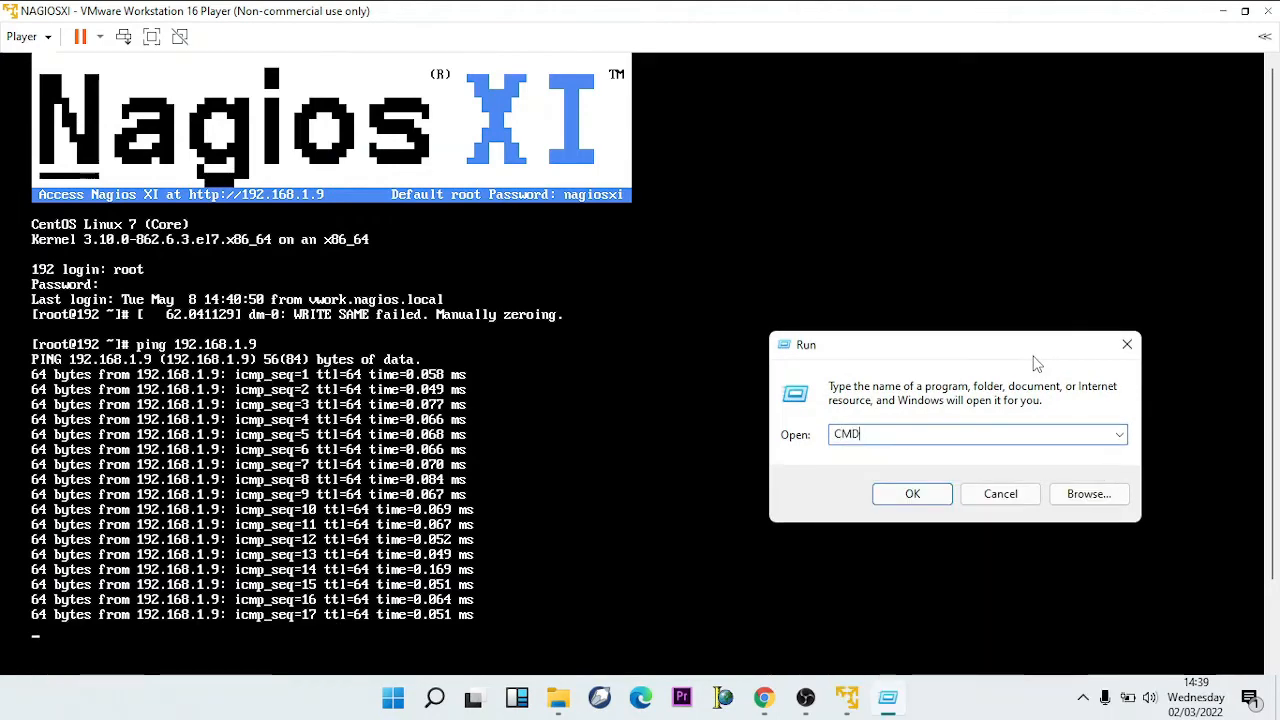
key("Return")
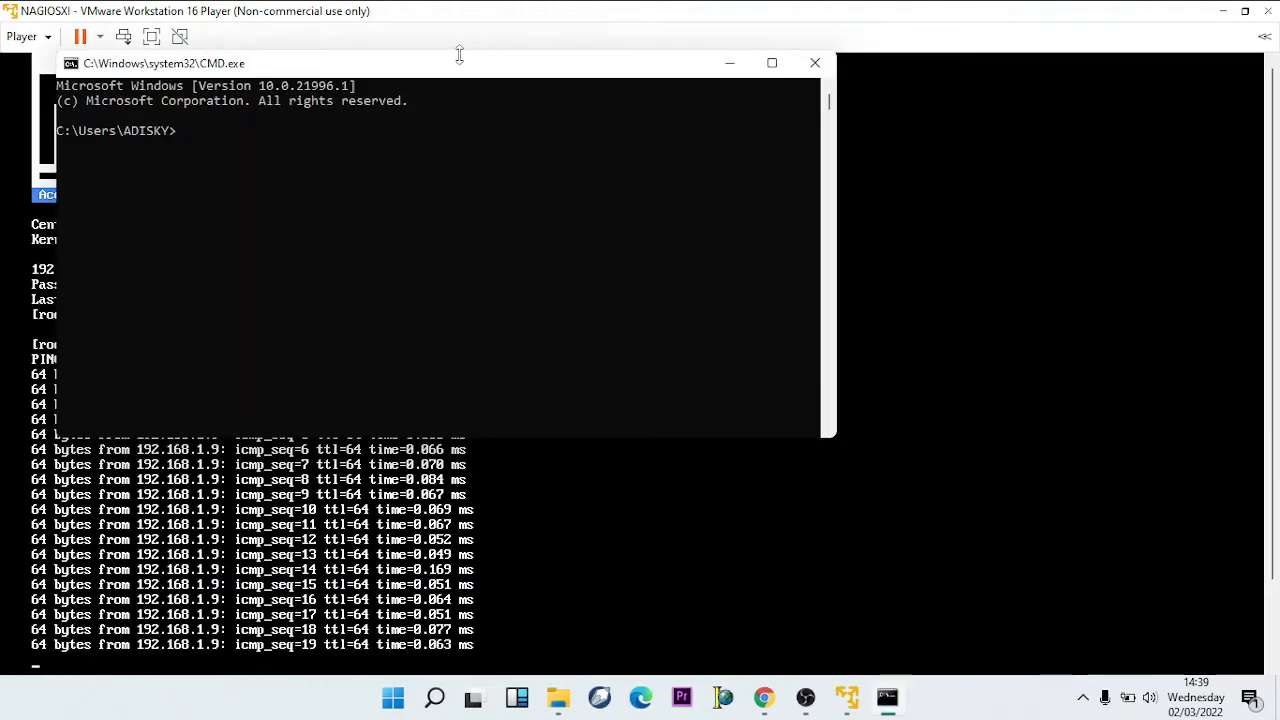
left_click_drag(457, 63, 898, 118)
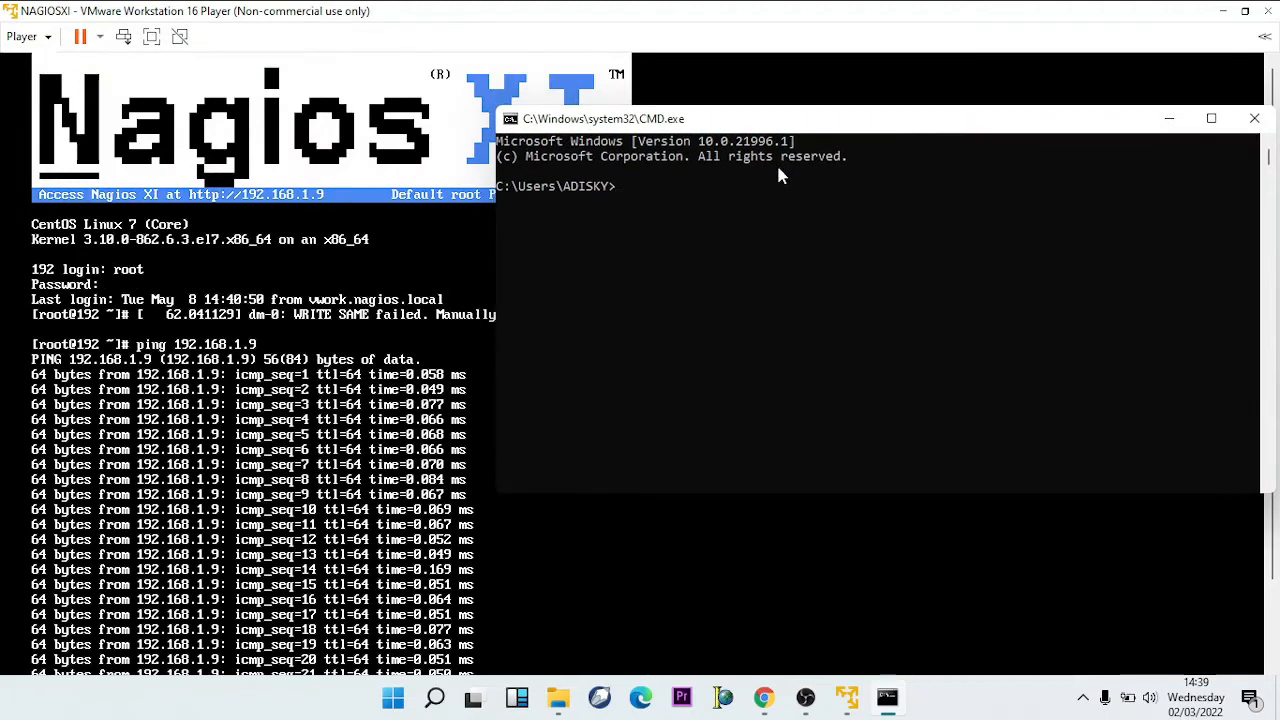
- Open Network & Internet settings from the tray network icon
left_click(1083, 697)
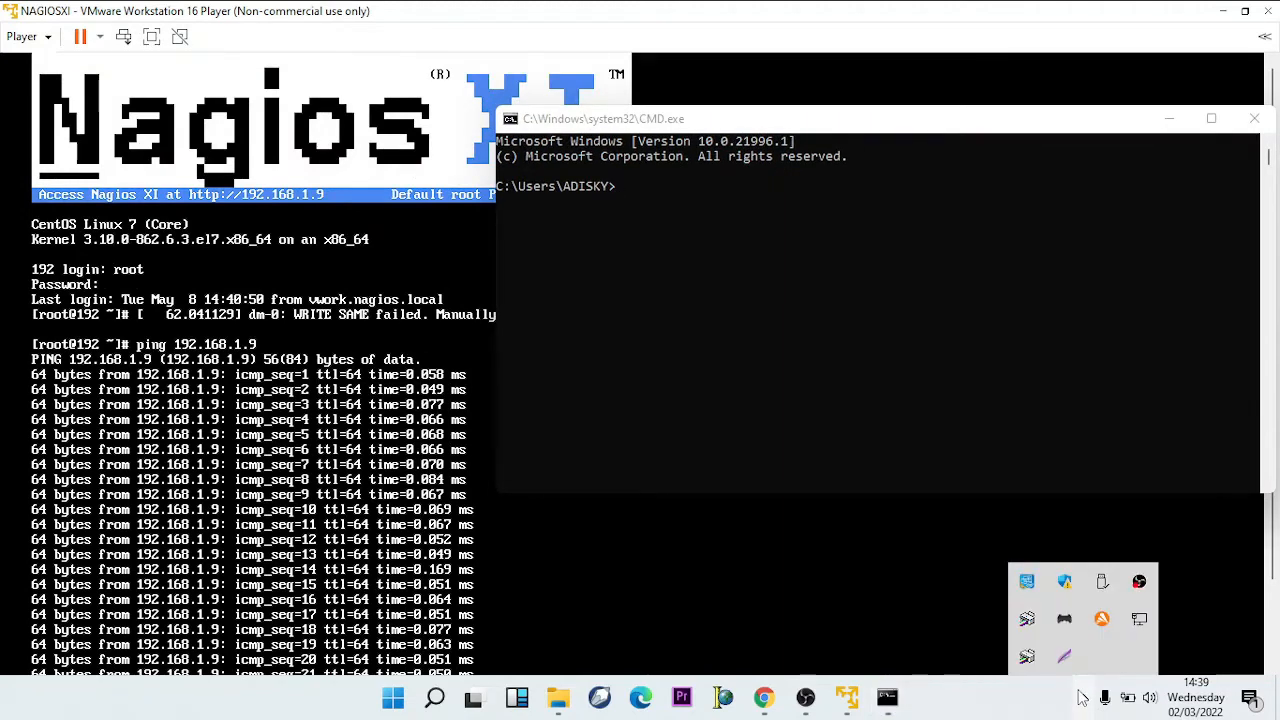
right_click(1136, 624)
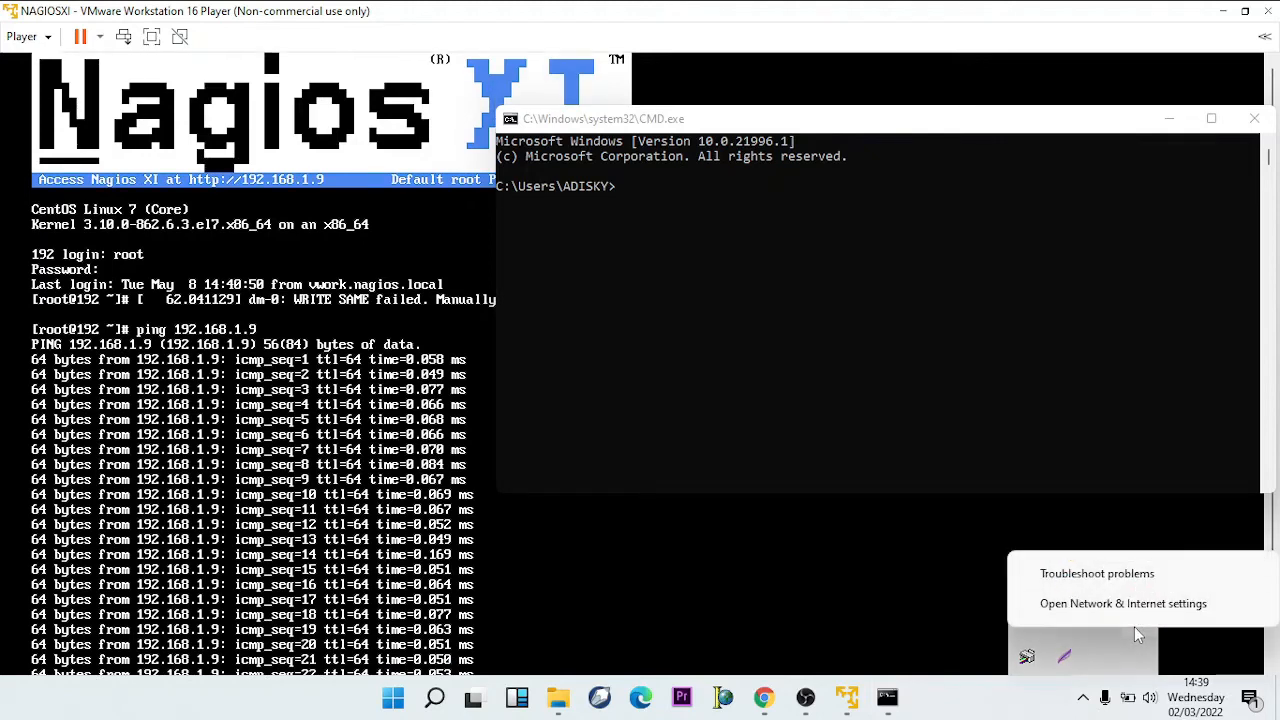
left_click(1133, 605)
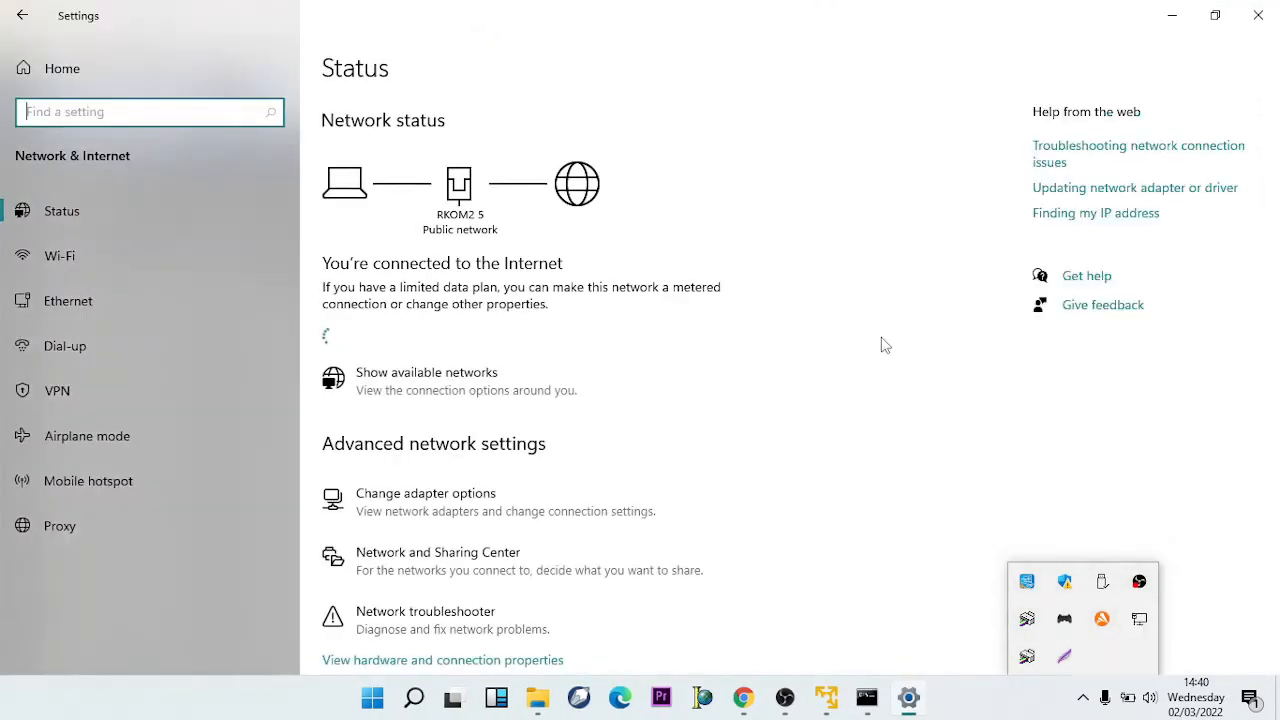
- Open the Ethernet adapter's status details showing IPv4 192.168.1.7 and gateway 192.168.1.1
left_click(212, 316)
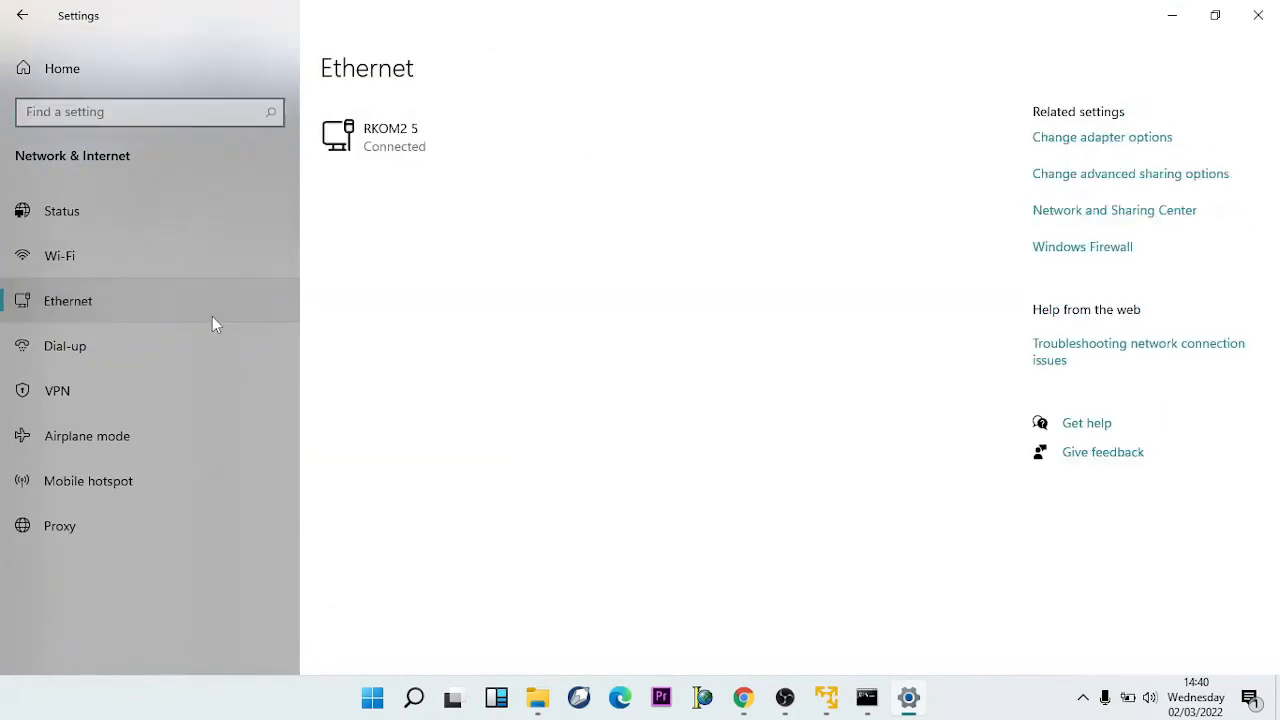
left_click(1124, 148)
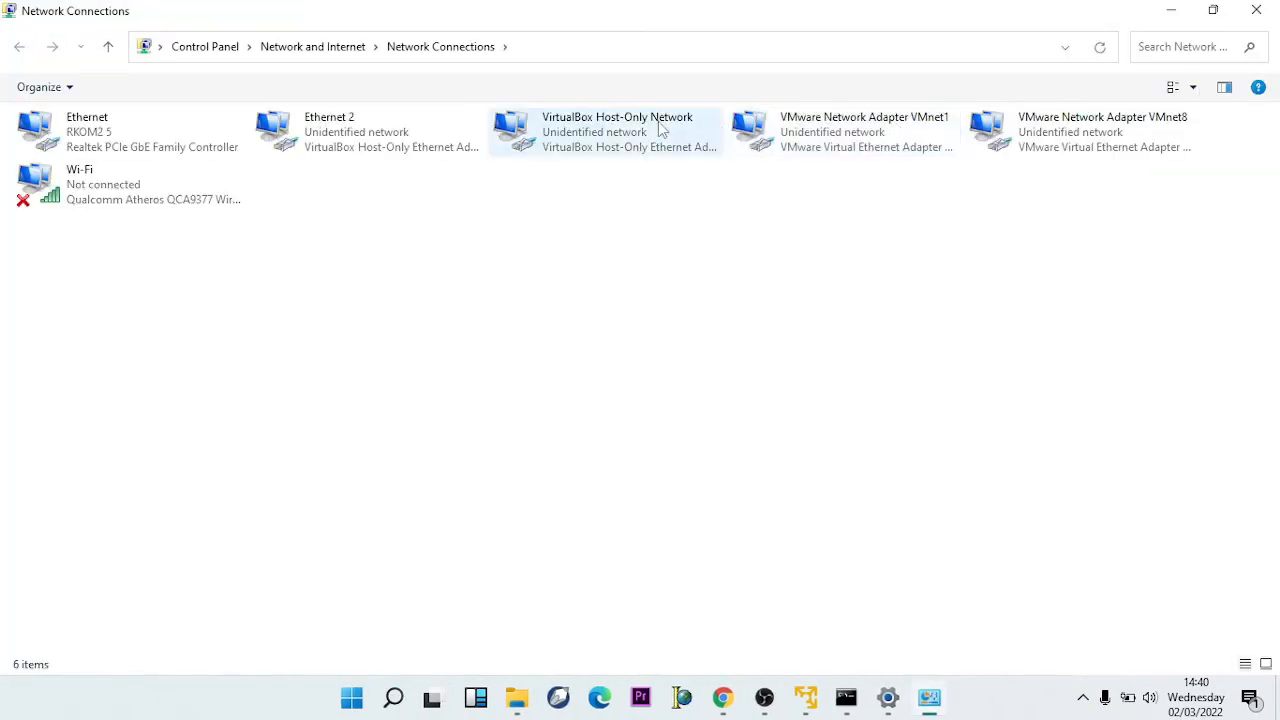
right_click(186, 163)
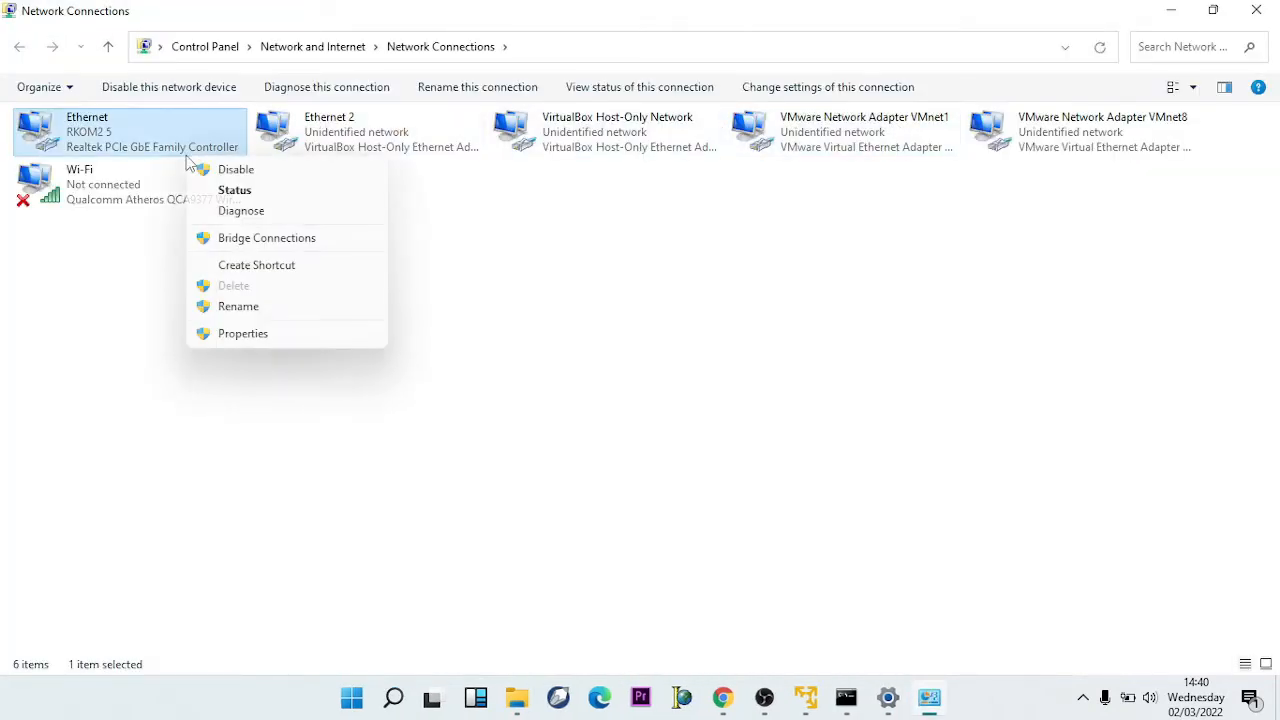
left_click(238, 192)
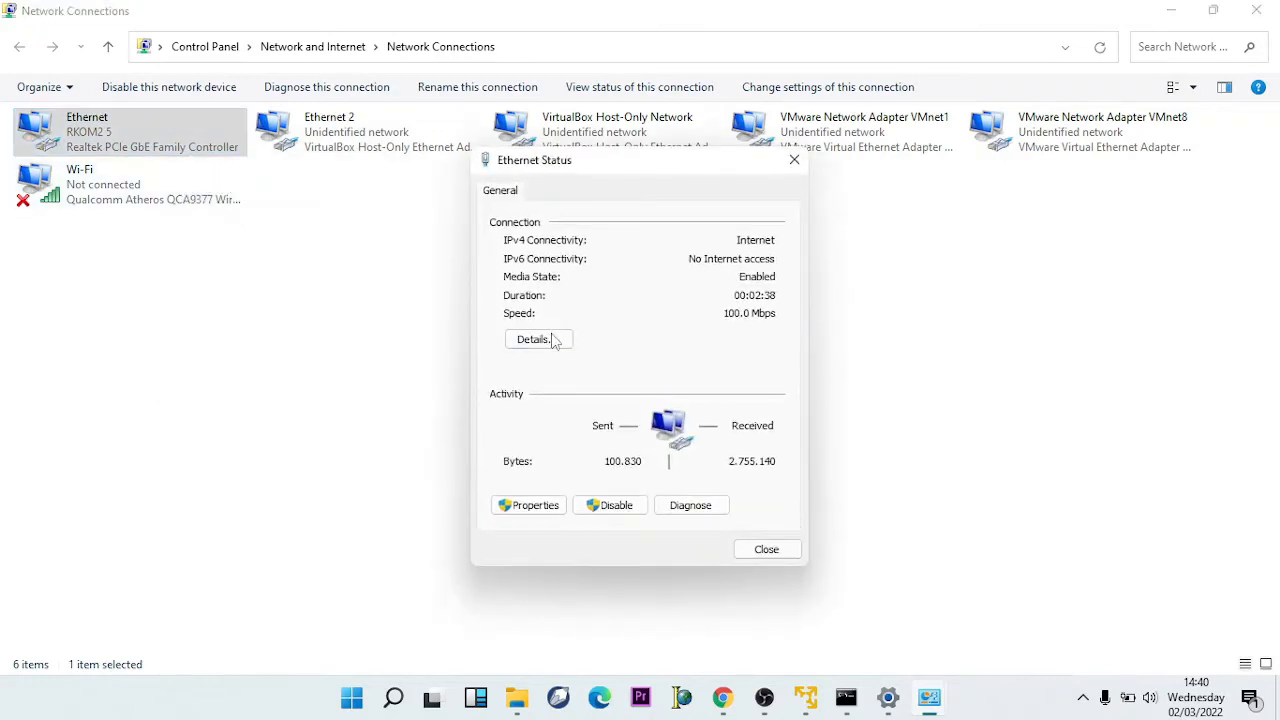
left_click(537, 339)
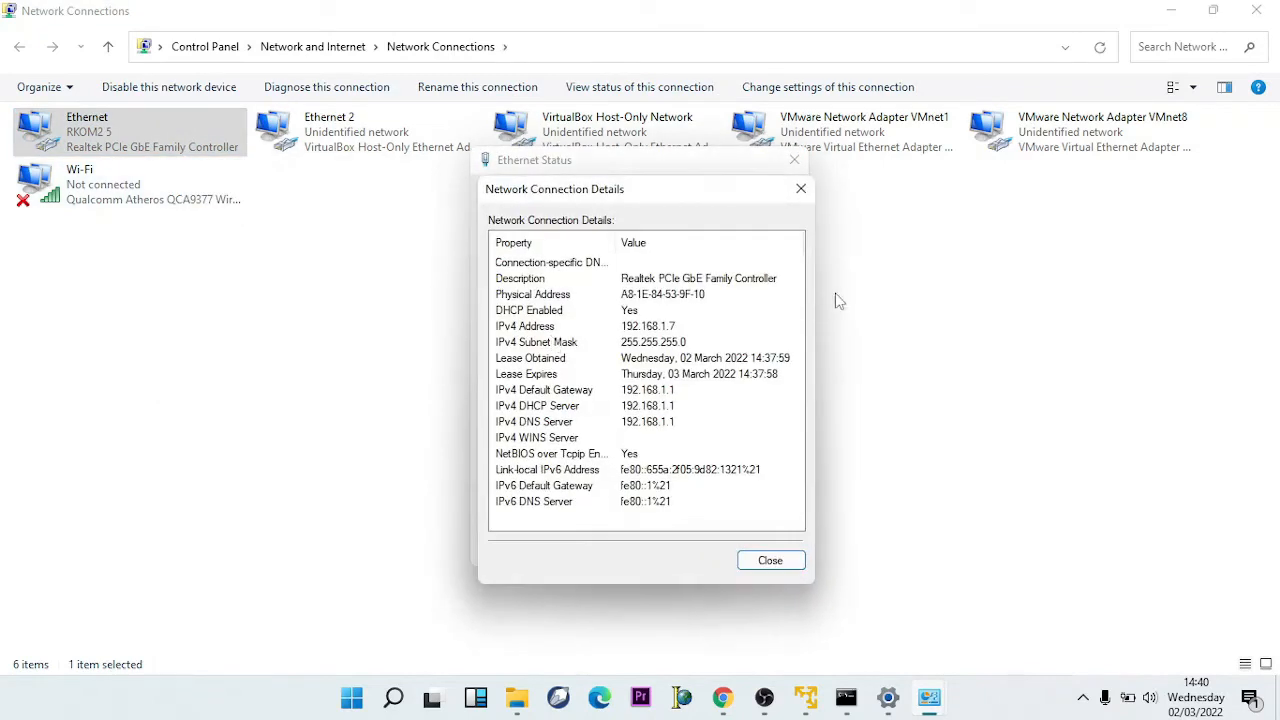
- Minimize Settings, move the details dialog aside and bring the host command prompt forward
left_click(1163, 8)
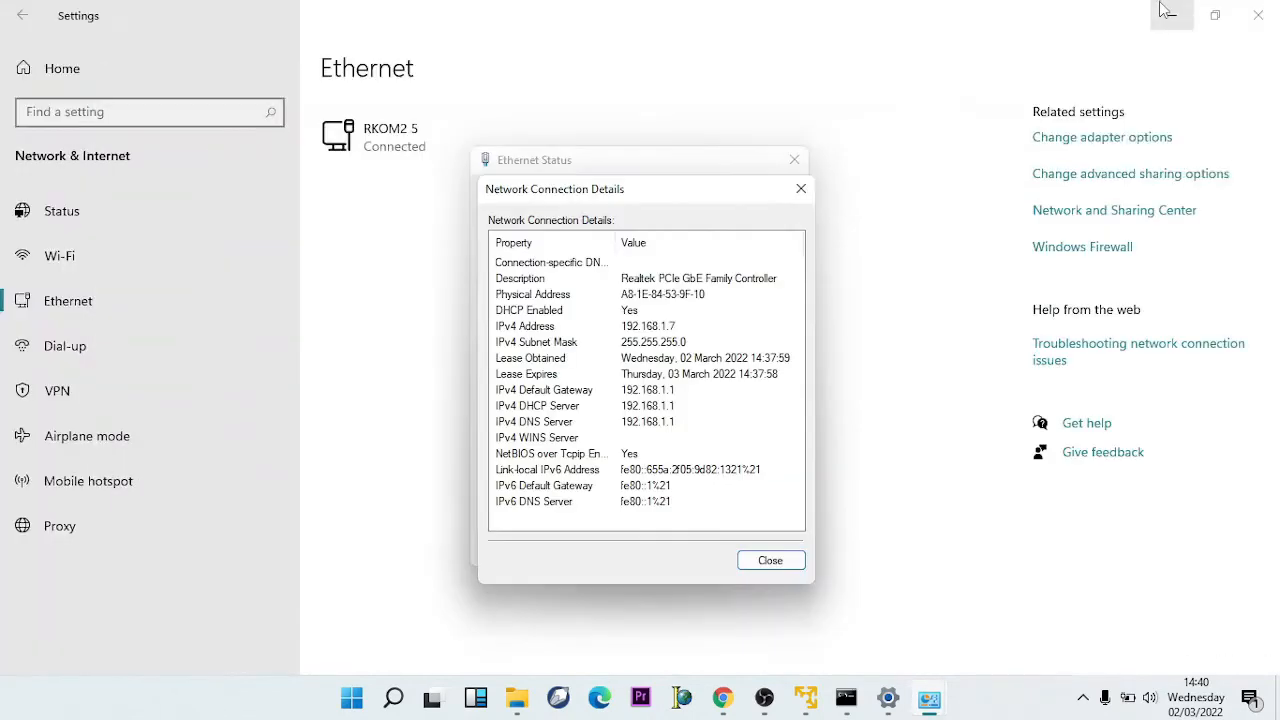
left_click(1168, 18)
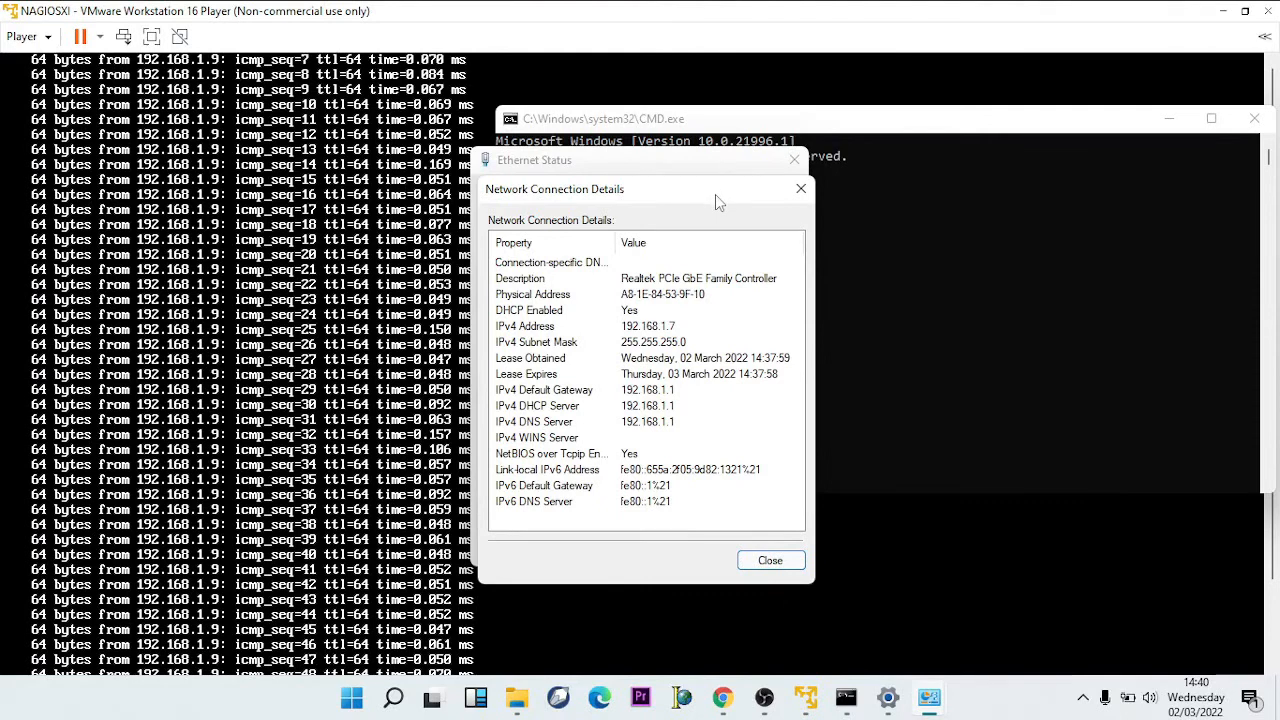
left_click_drag(715, 194, 1094, 180)
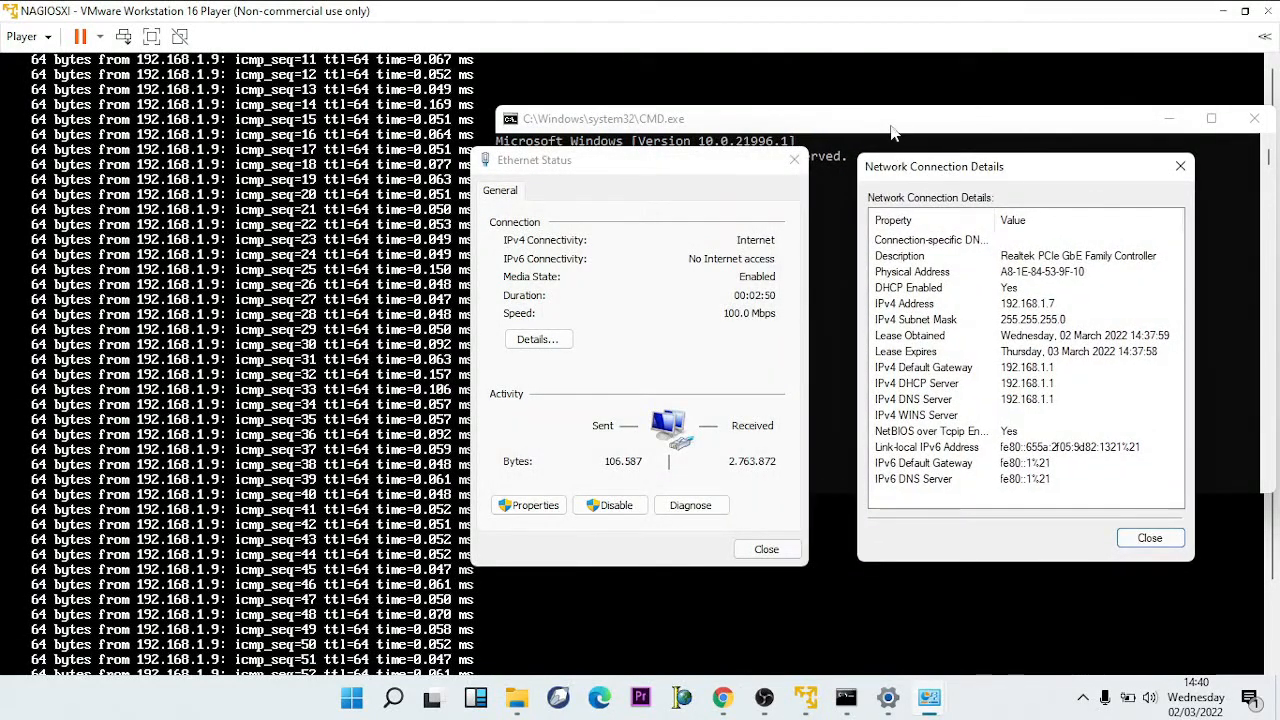
left_click_drag(891, 129, 857, 149)
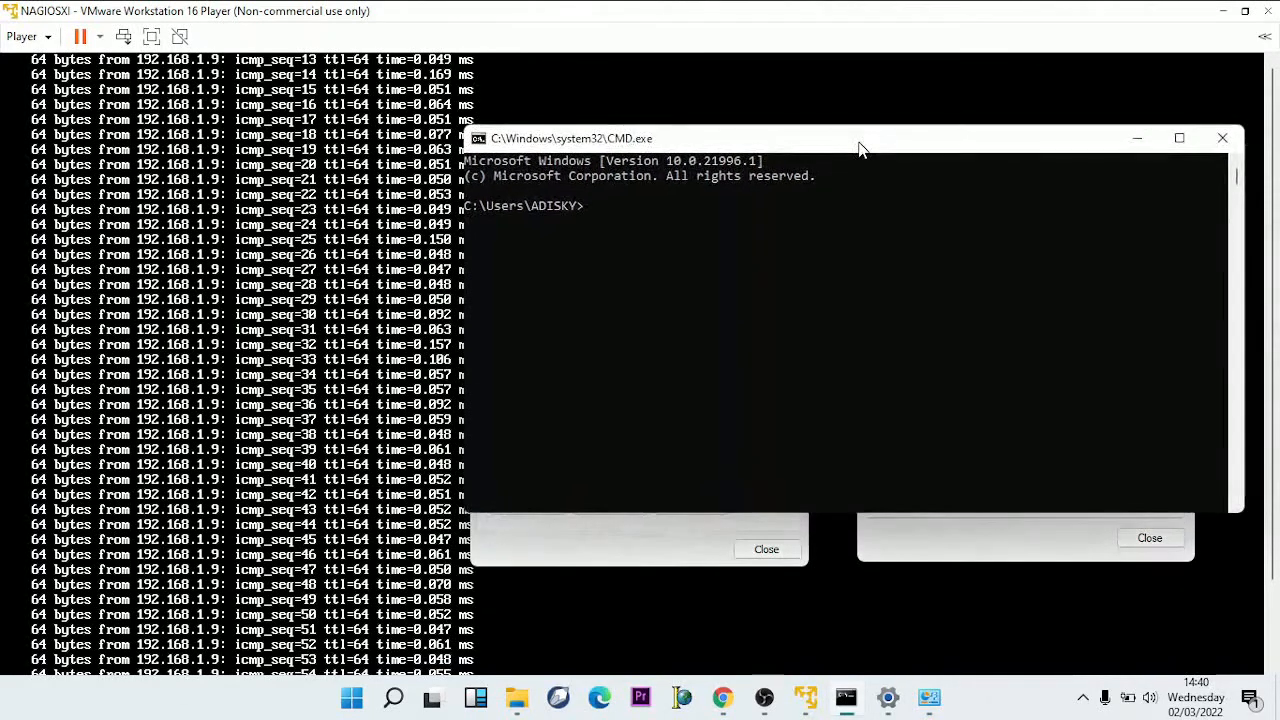
- In the VM console, stop the 192.168.1.9 ping with Ctrl+Z and run ping 192.168.1.7
left_click(763, 26)
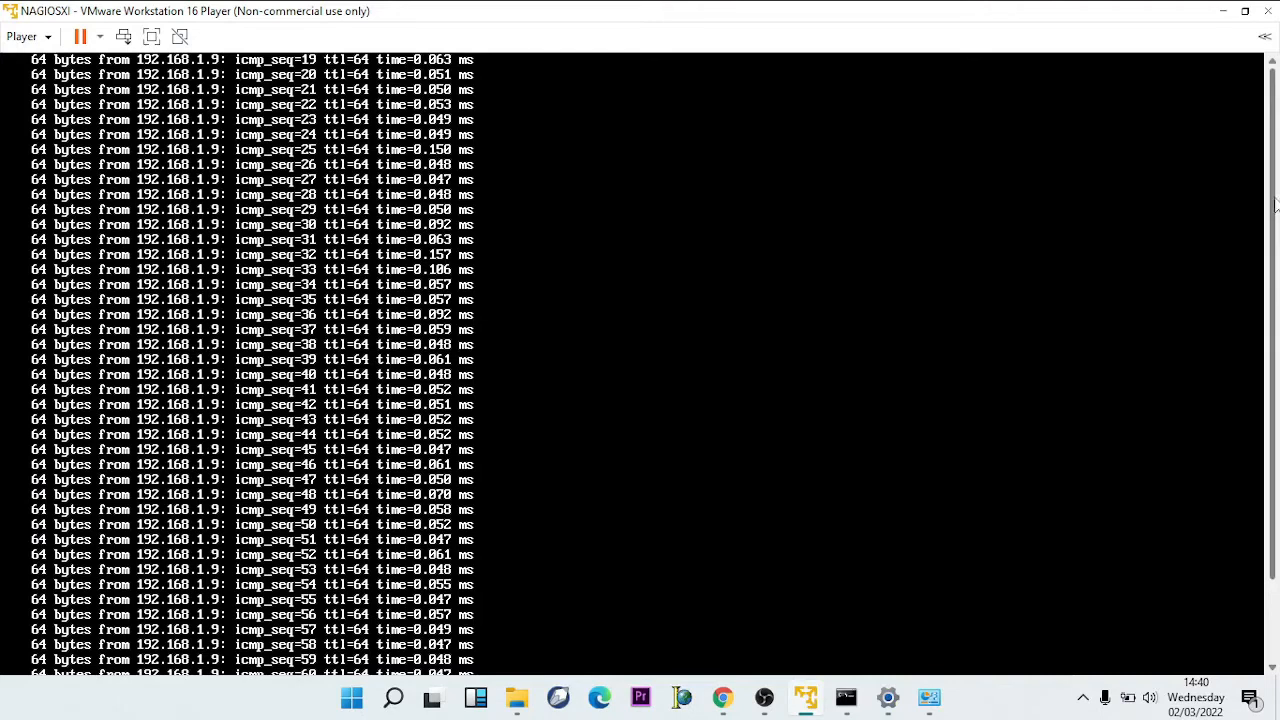
key("ctrl+z")
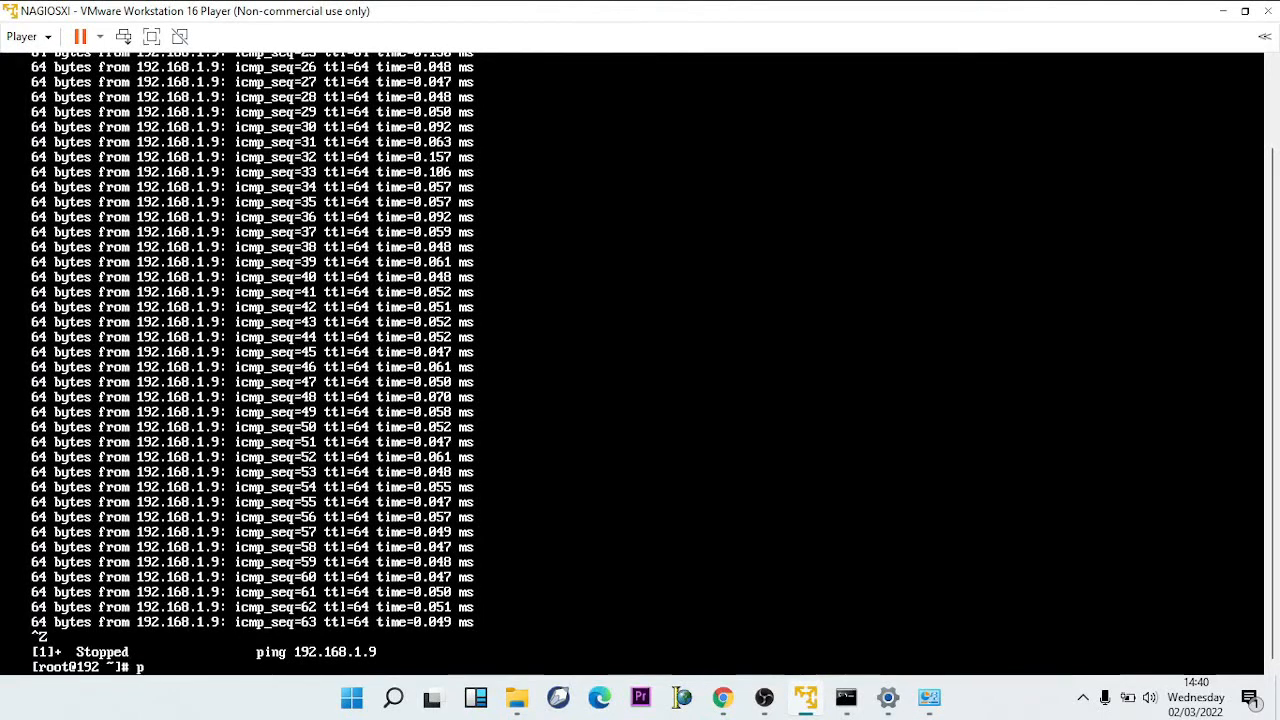
type("ping 192.168.1")
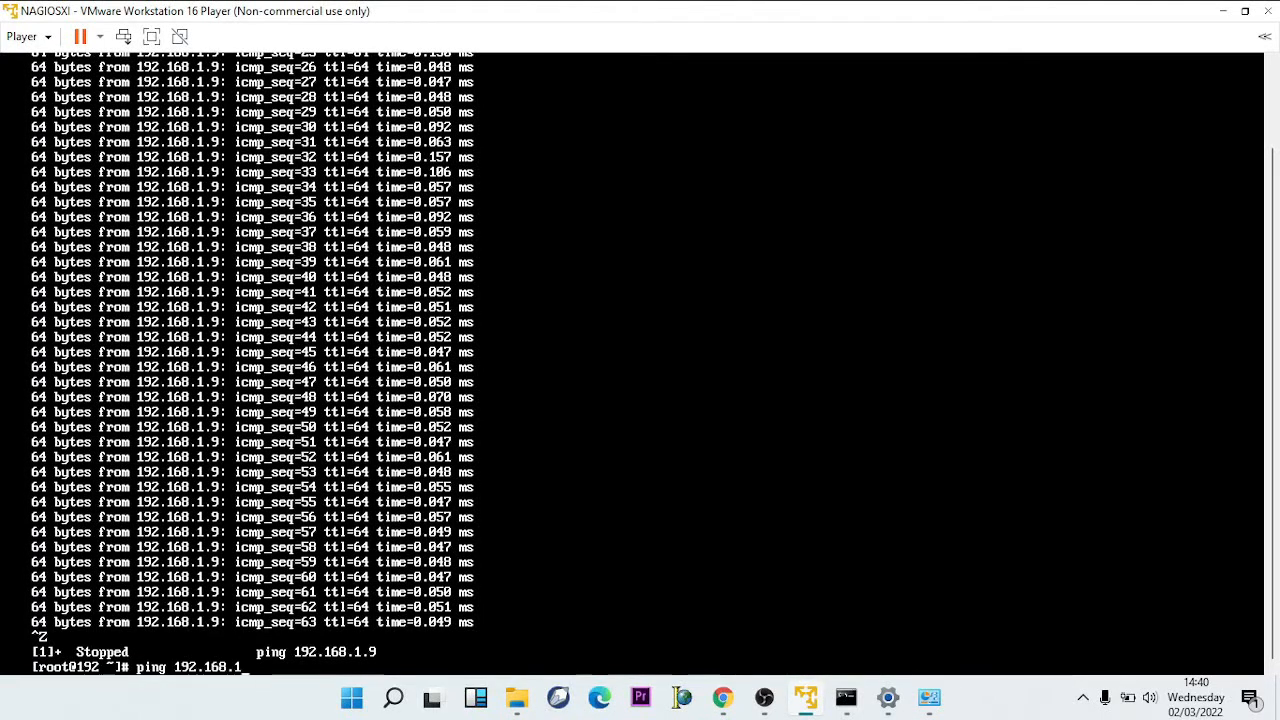
type(".7")
key("Return")
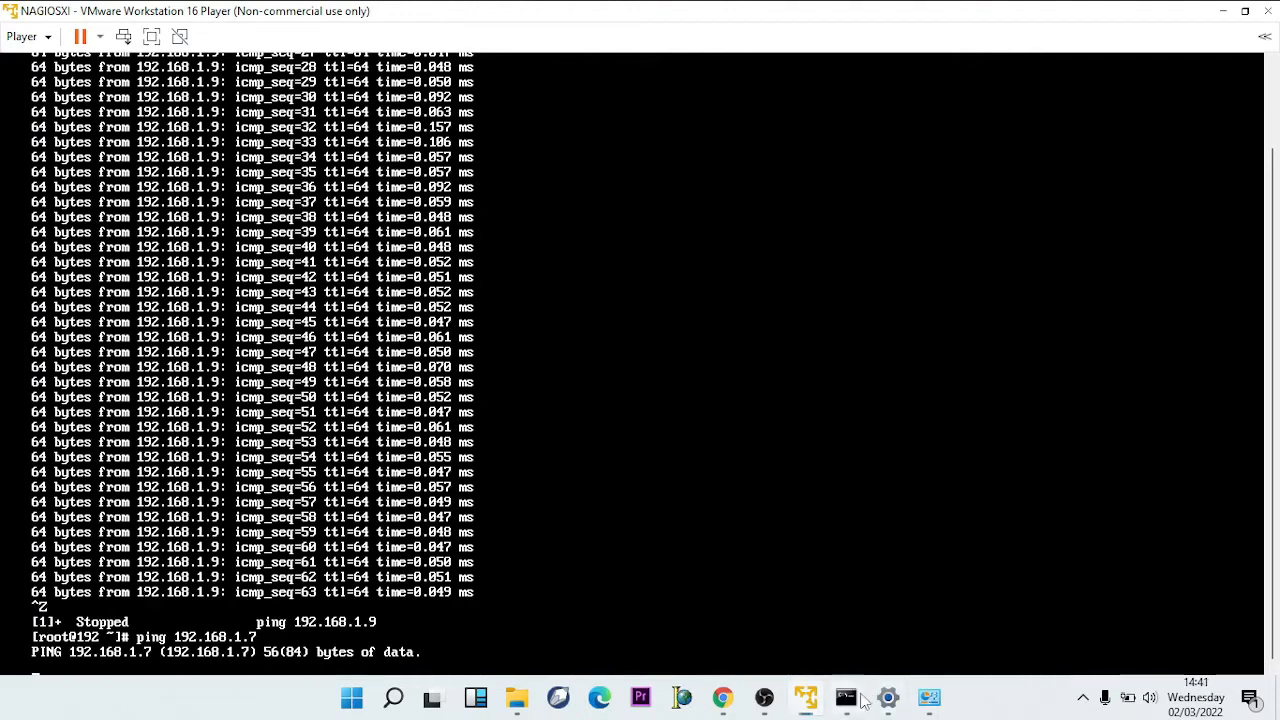
left_click(856, 699)
- Run ping 192.168.1.9 from the host command prompt, getting 4 of 4 replies with 0% loss
type("PI")
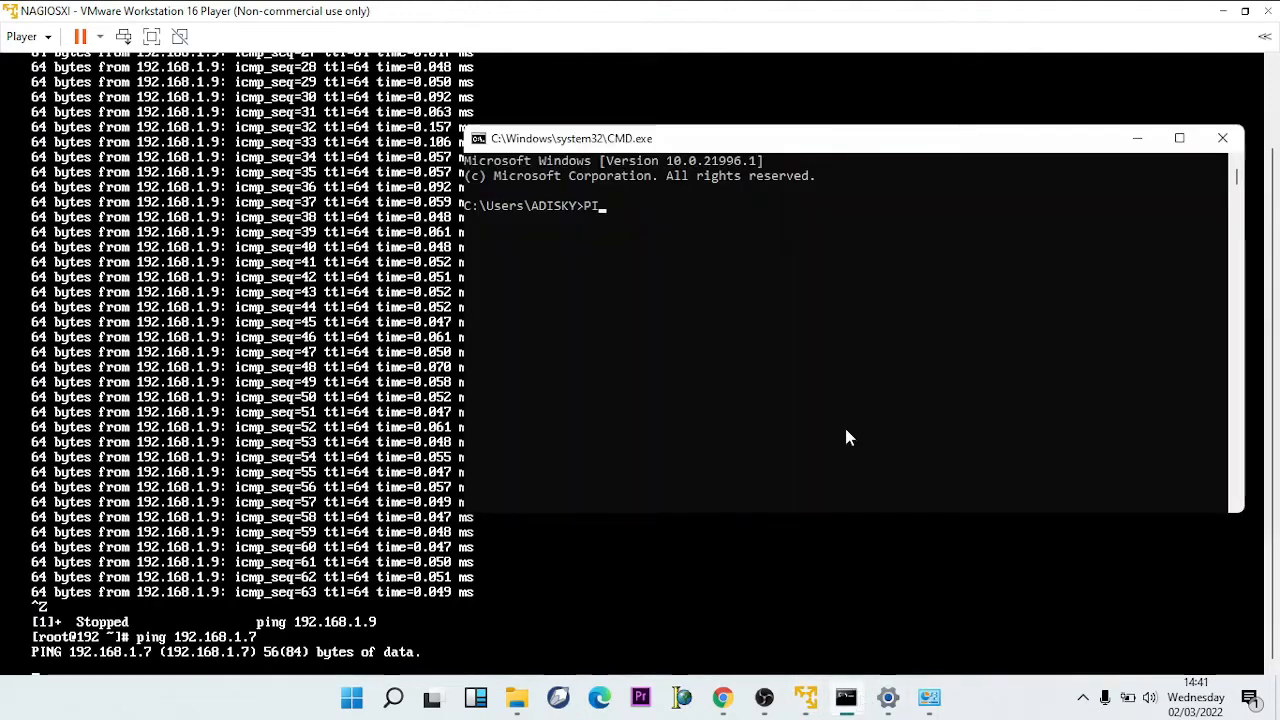
type("NG")
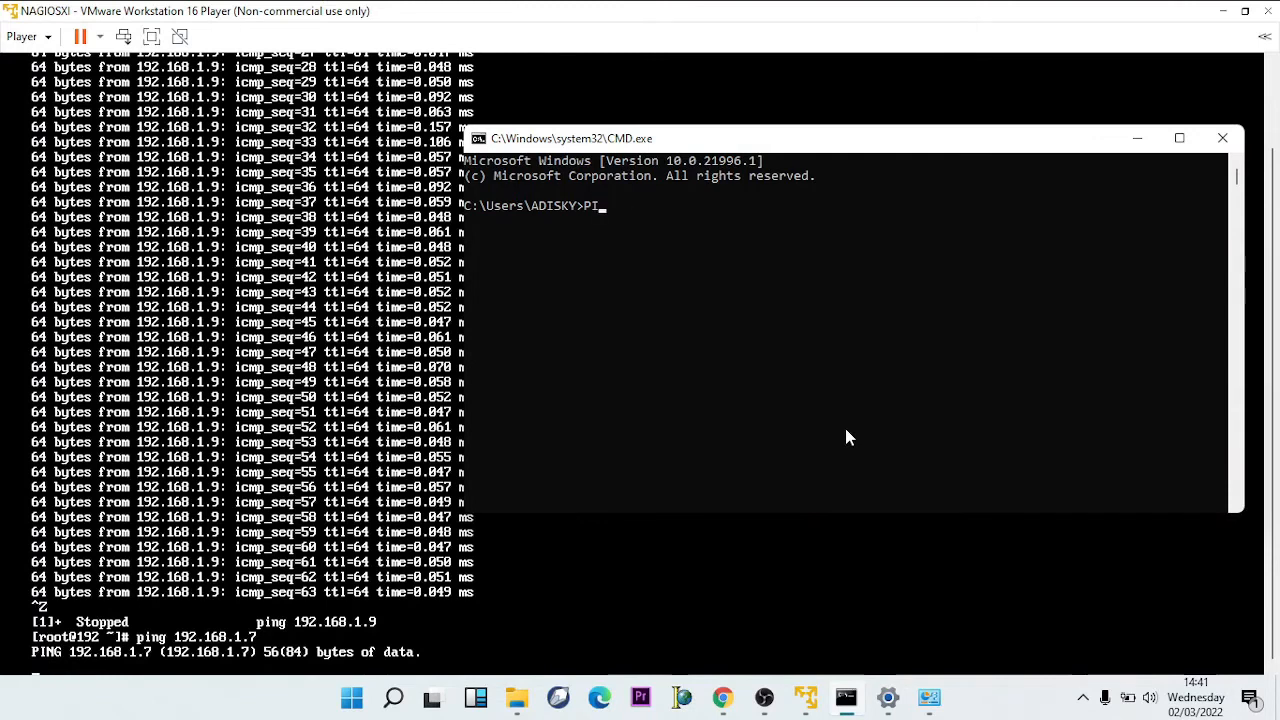
type("ping 1")
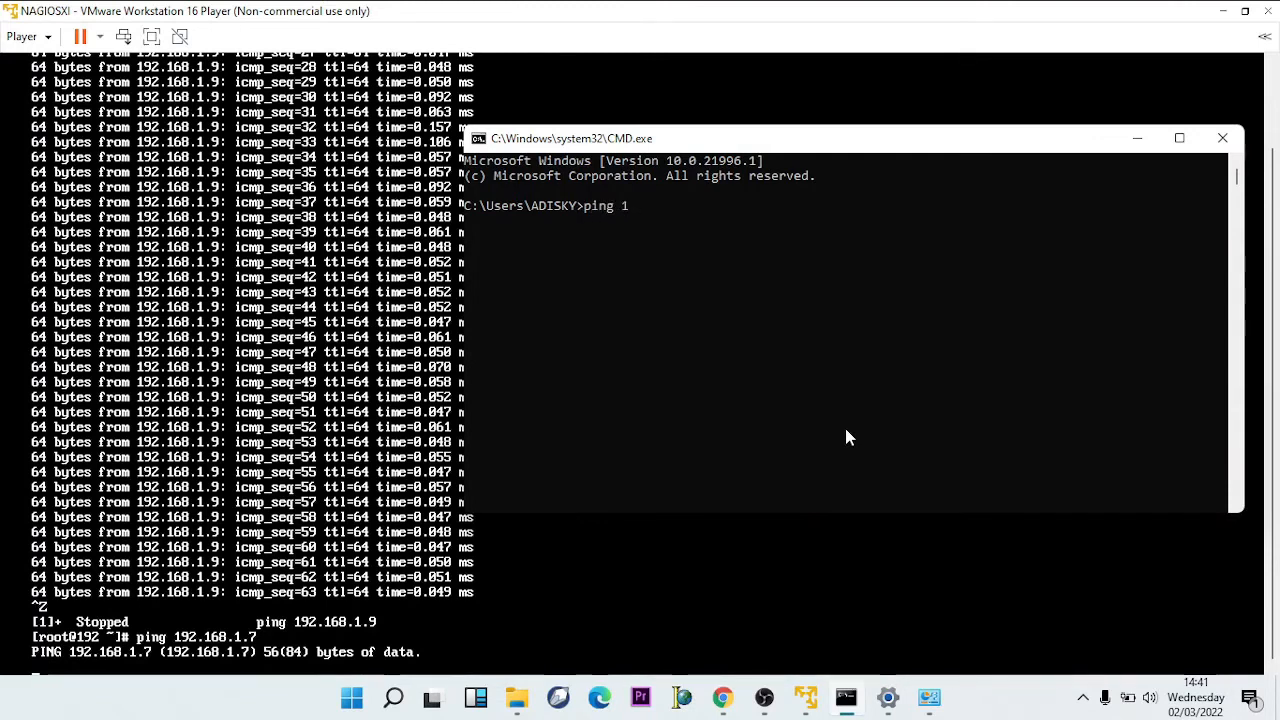
type("92.168.1.1")
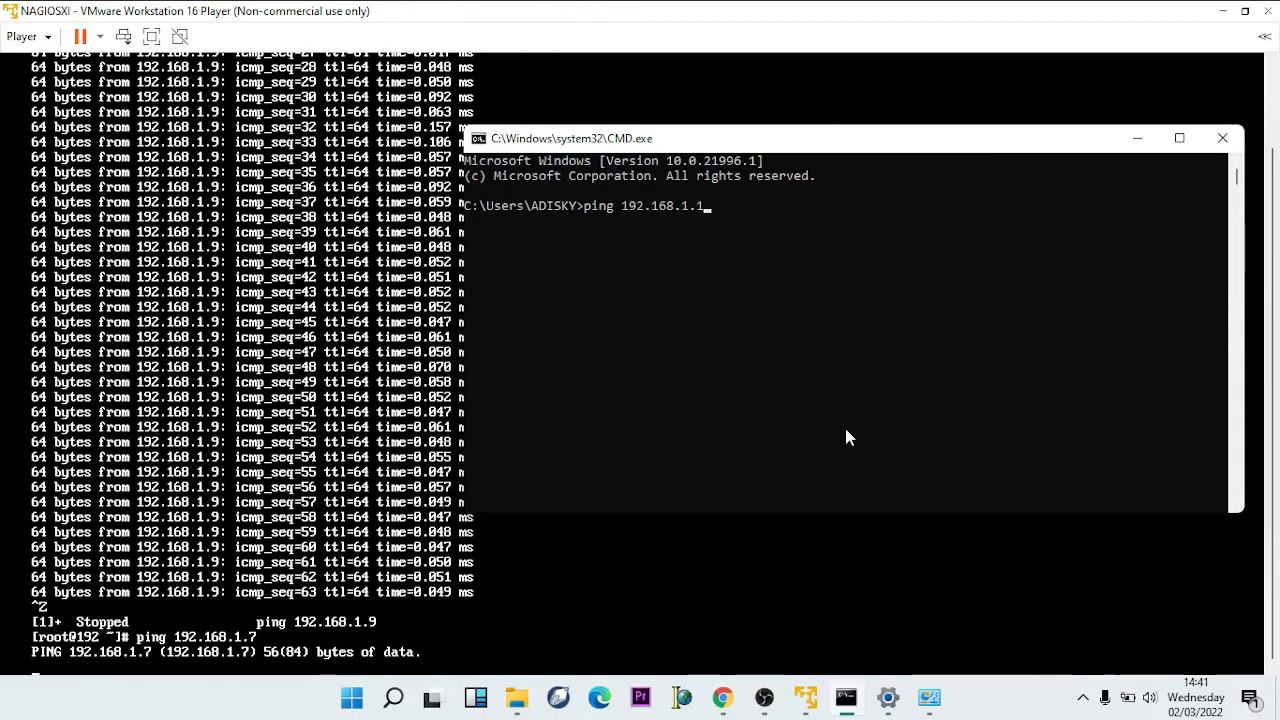
key("BackSpace")
type("9")
key("Return")
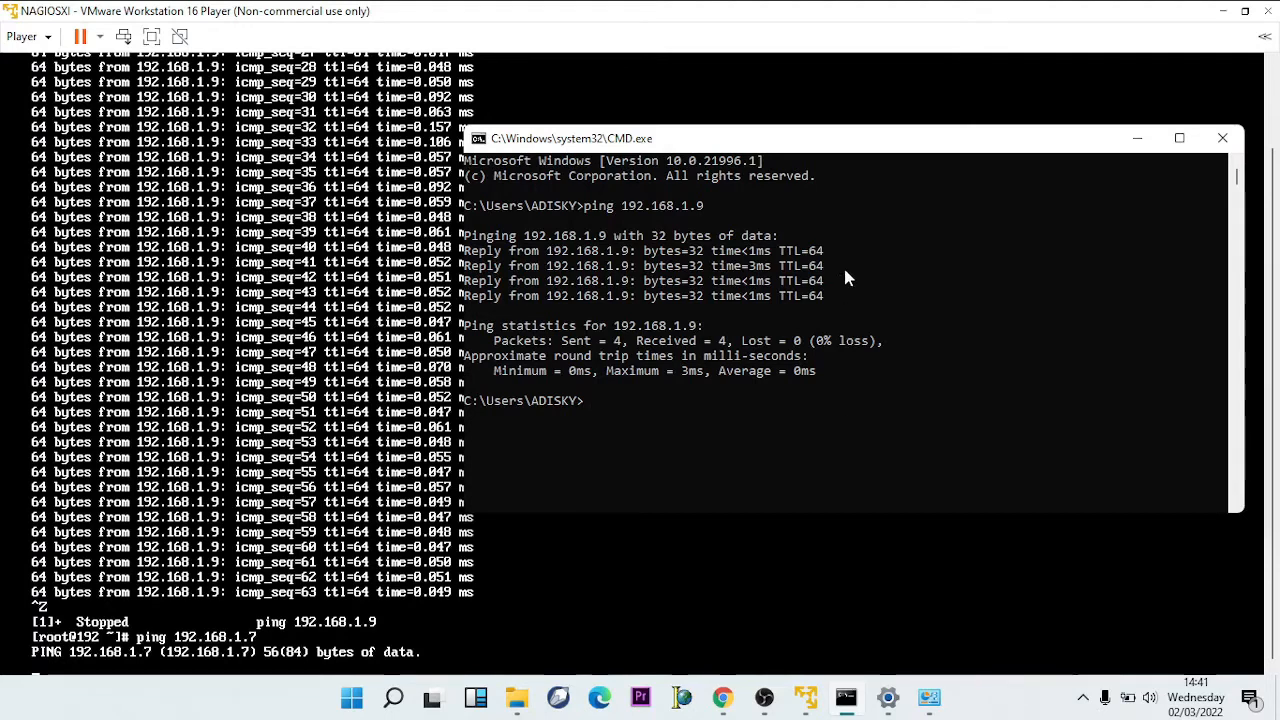
left_click_drag(849, 156, 890, 157)
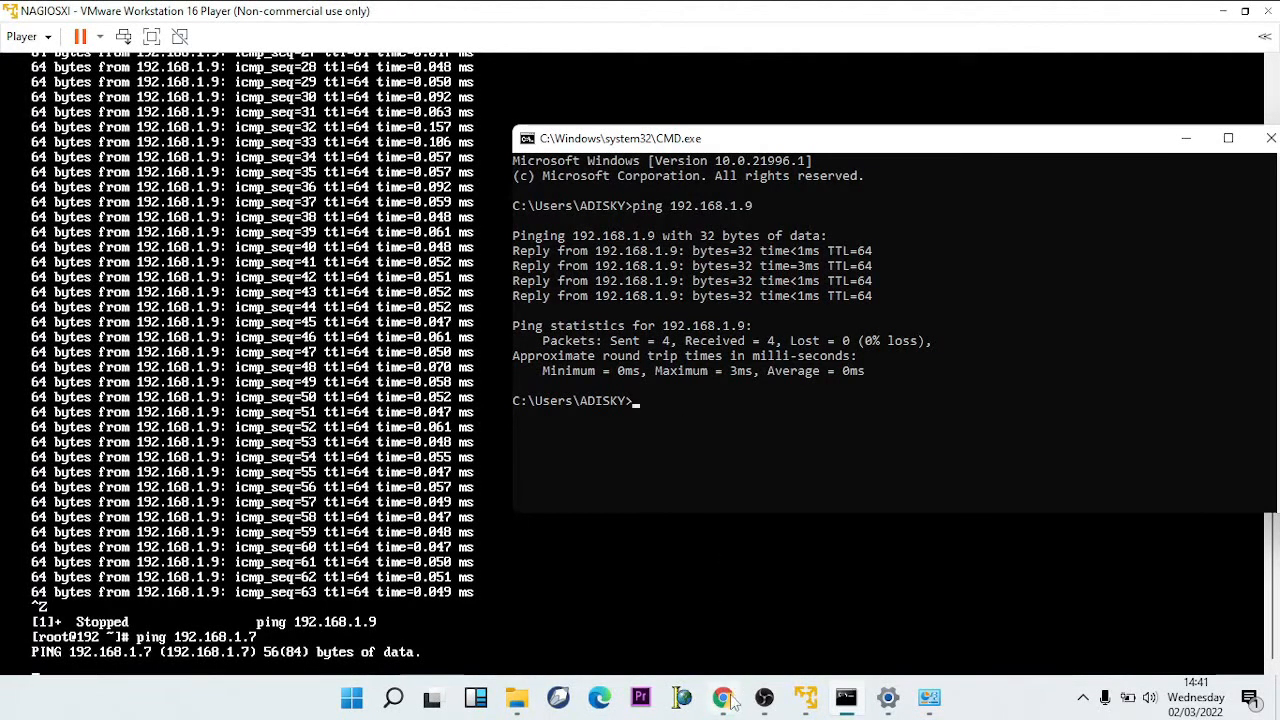
left_click(599, 699)
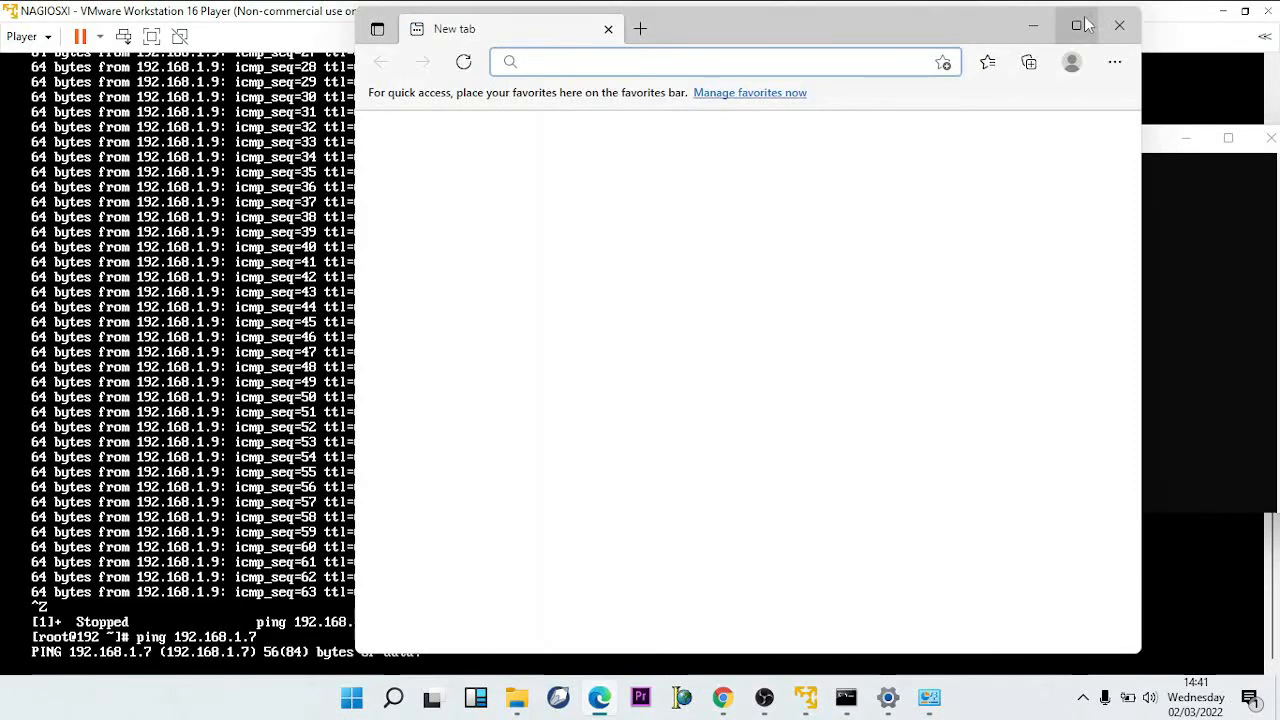
- Browse Edge to 192.168.1.9, maximize it and choose Access Nagios XI on the welcome page
left_click(1079, 25)
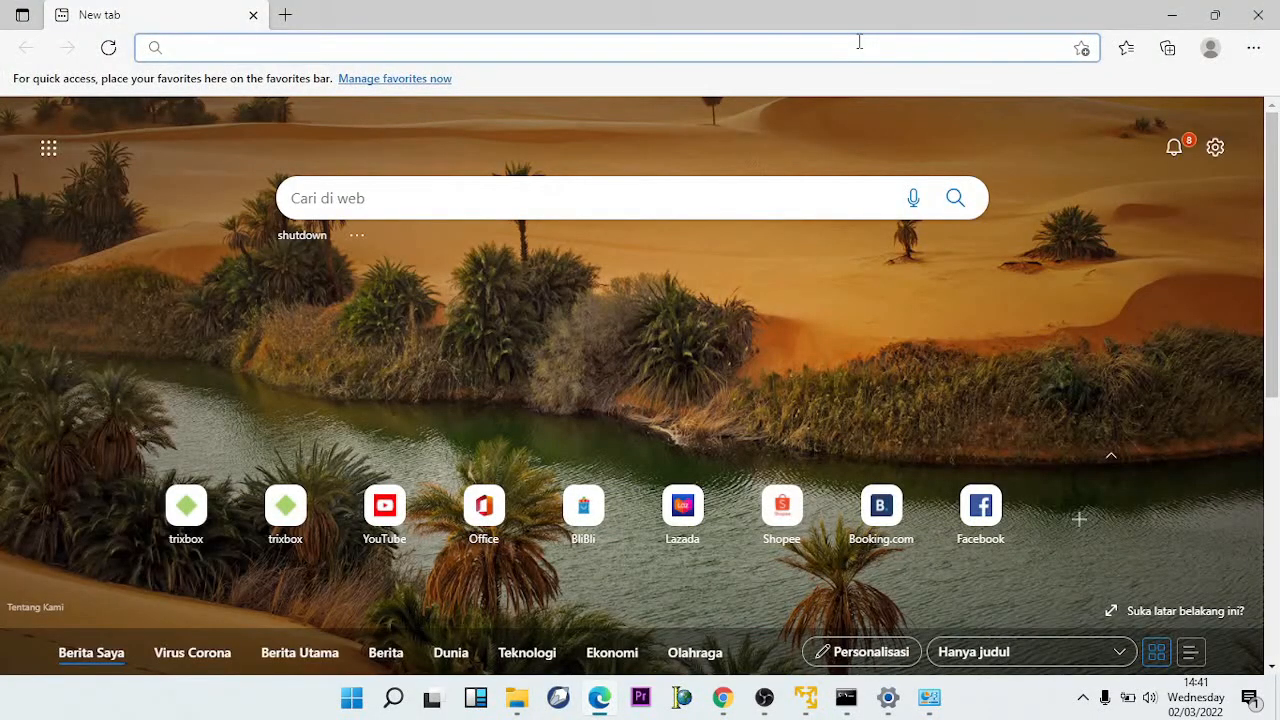
type("192.168.1.199")
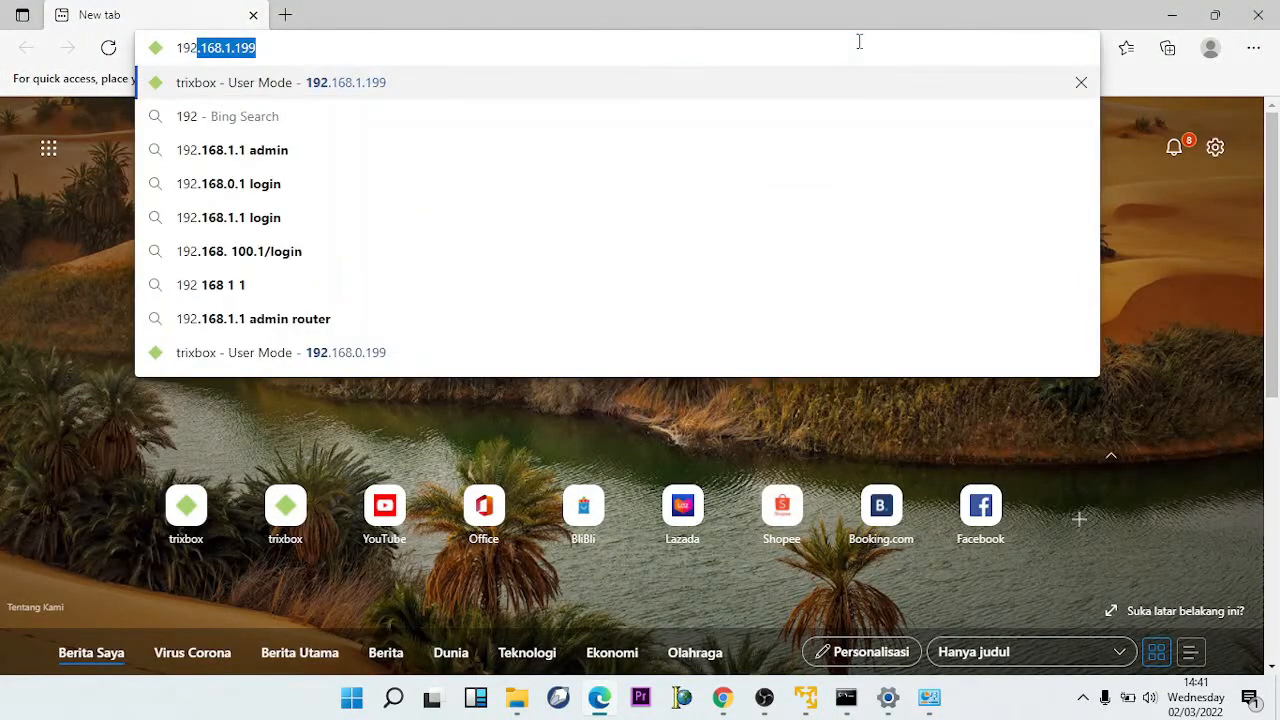
key("Right")
key("BackSpace")
key("BackSpace")
key("BackSpace")
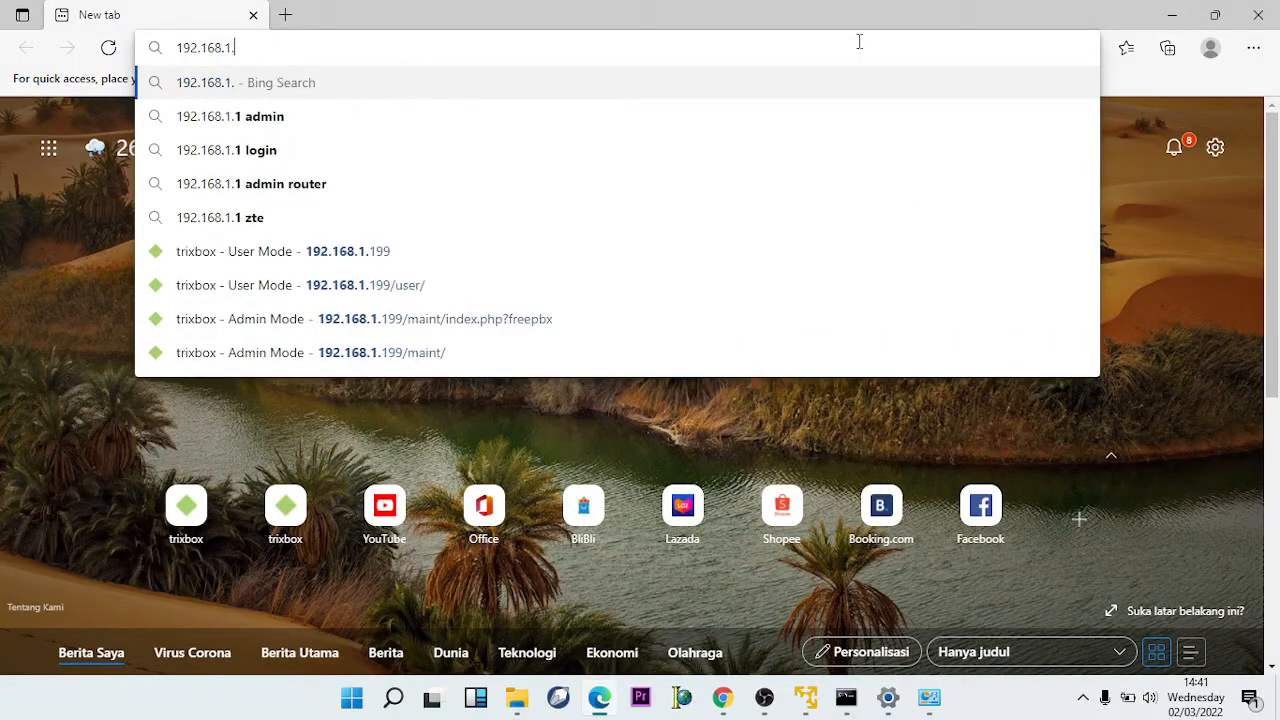
type("9")
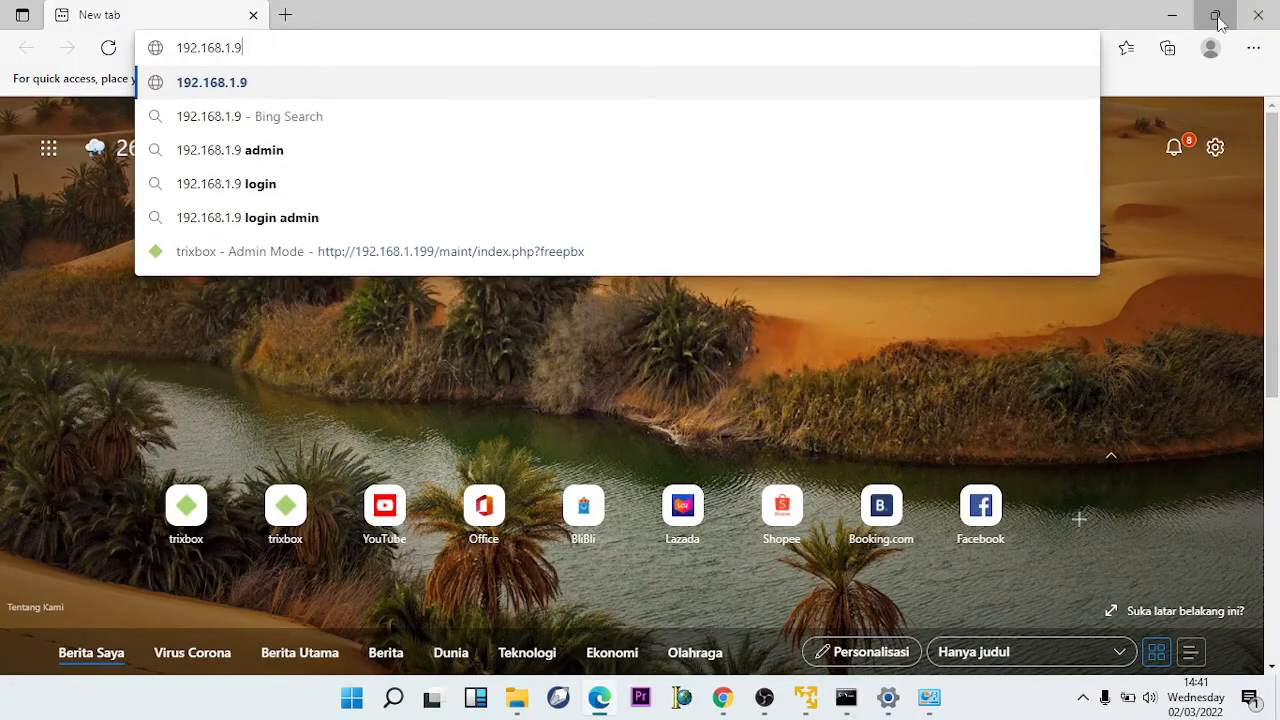
left_click(1215, 14)
left_click_drag(814, 40, 877, 56)
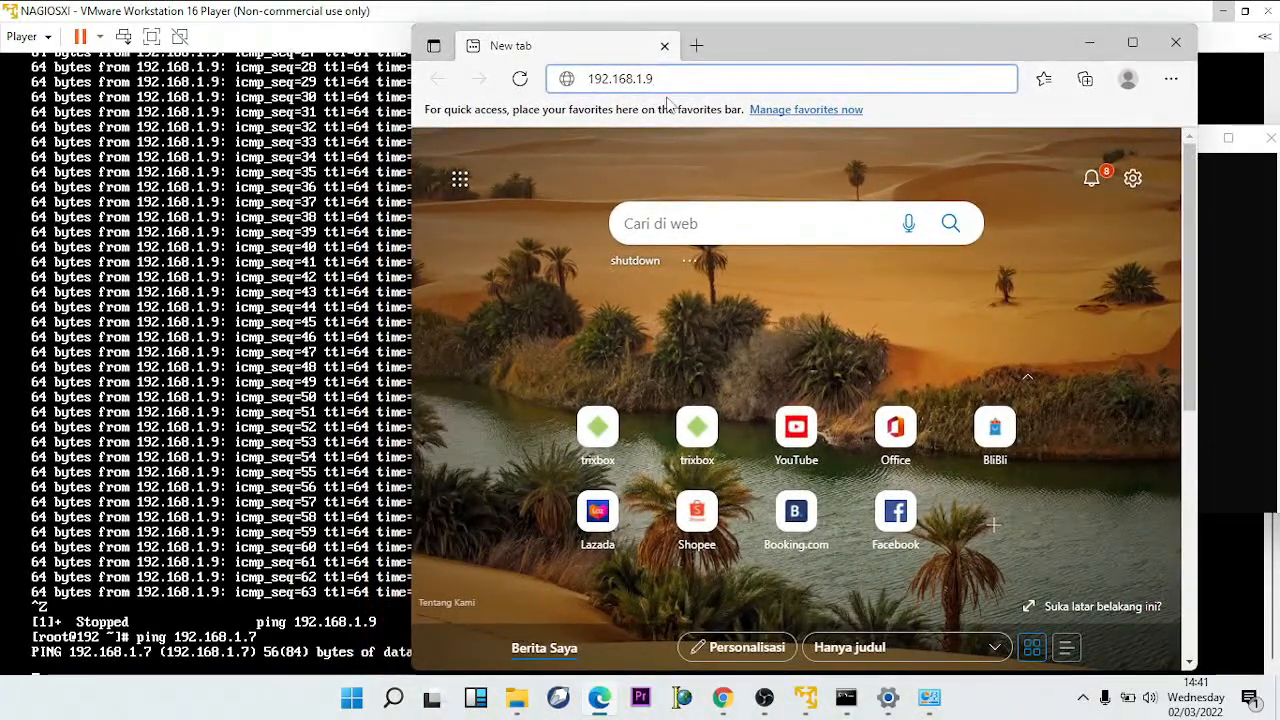
key("Return")
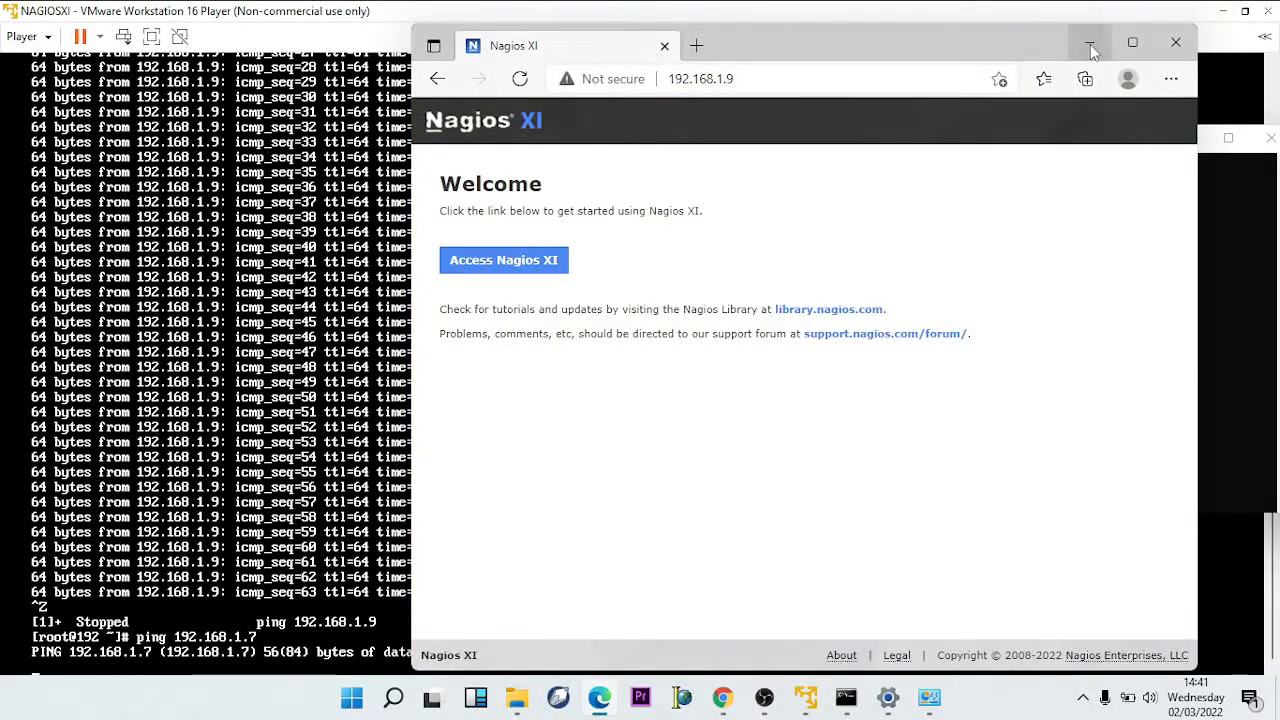
left_click(1131, 43)
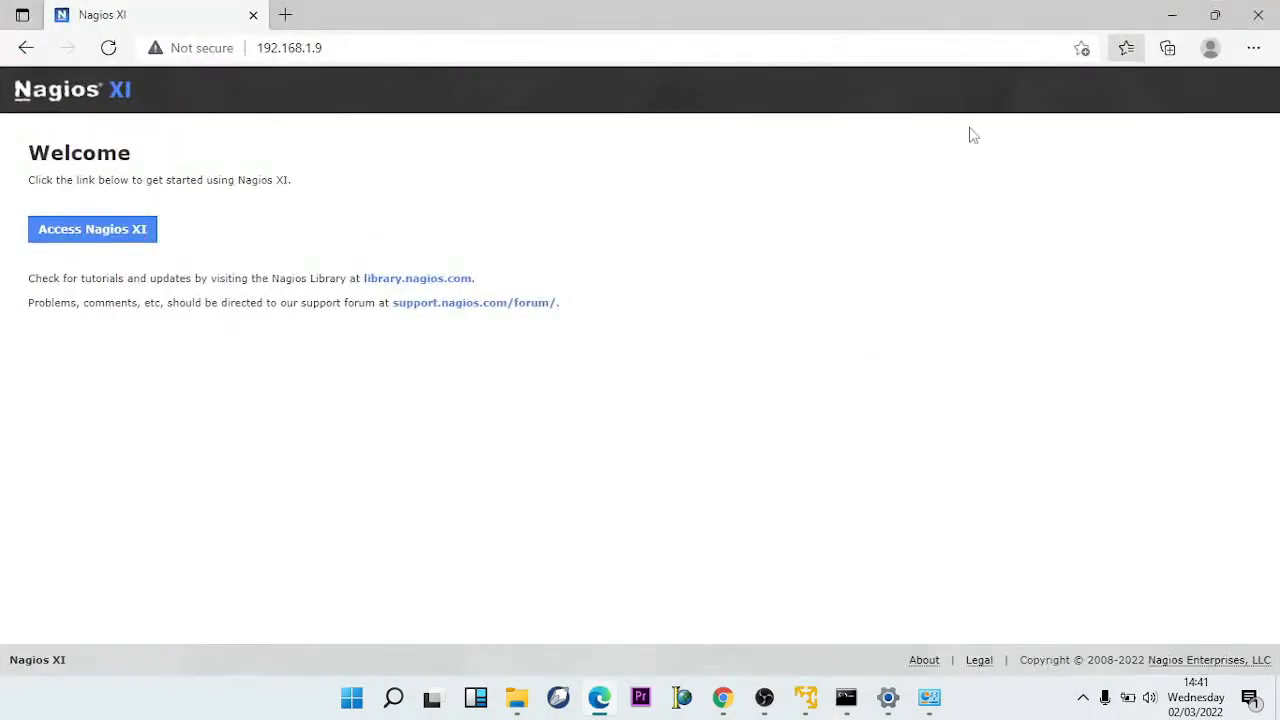
left_click(142, 247)
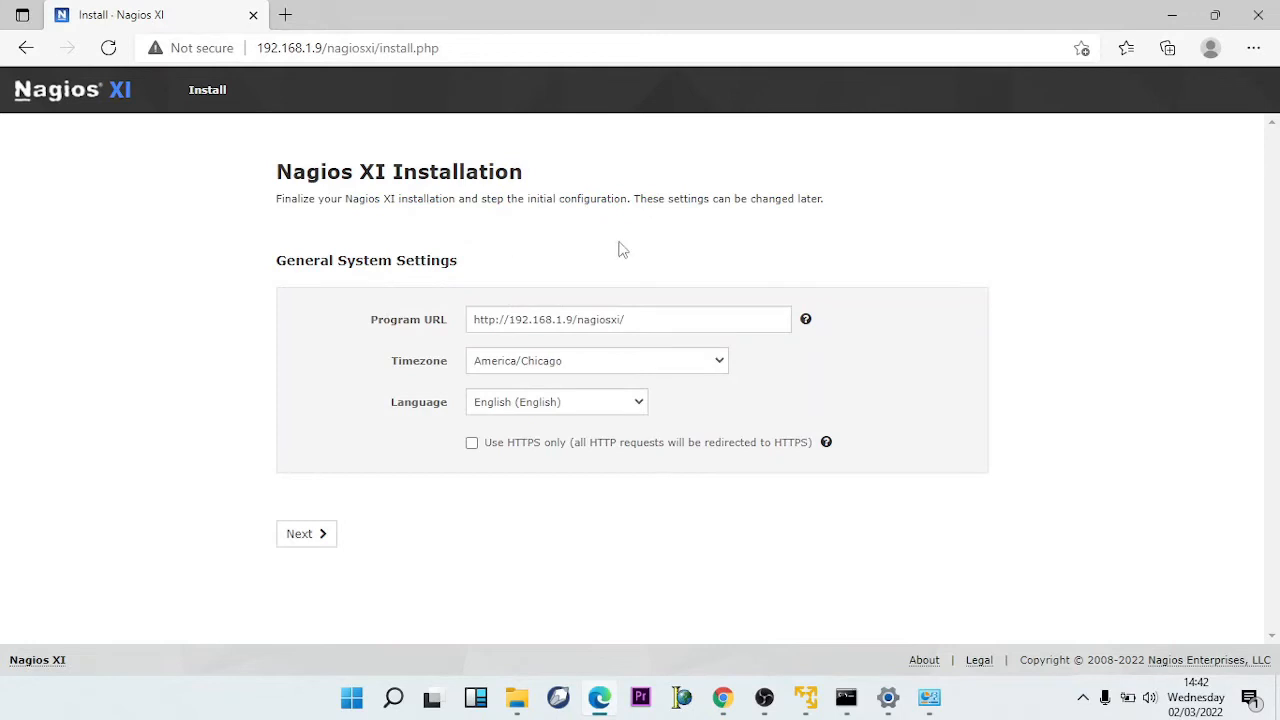
- Choose timezone (UTC+07:00) Jakarta with English language, then continue with Next
left_click(721, 362)
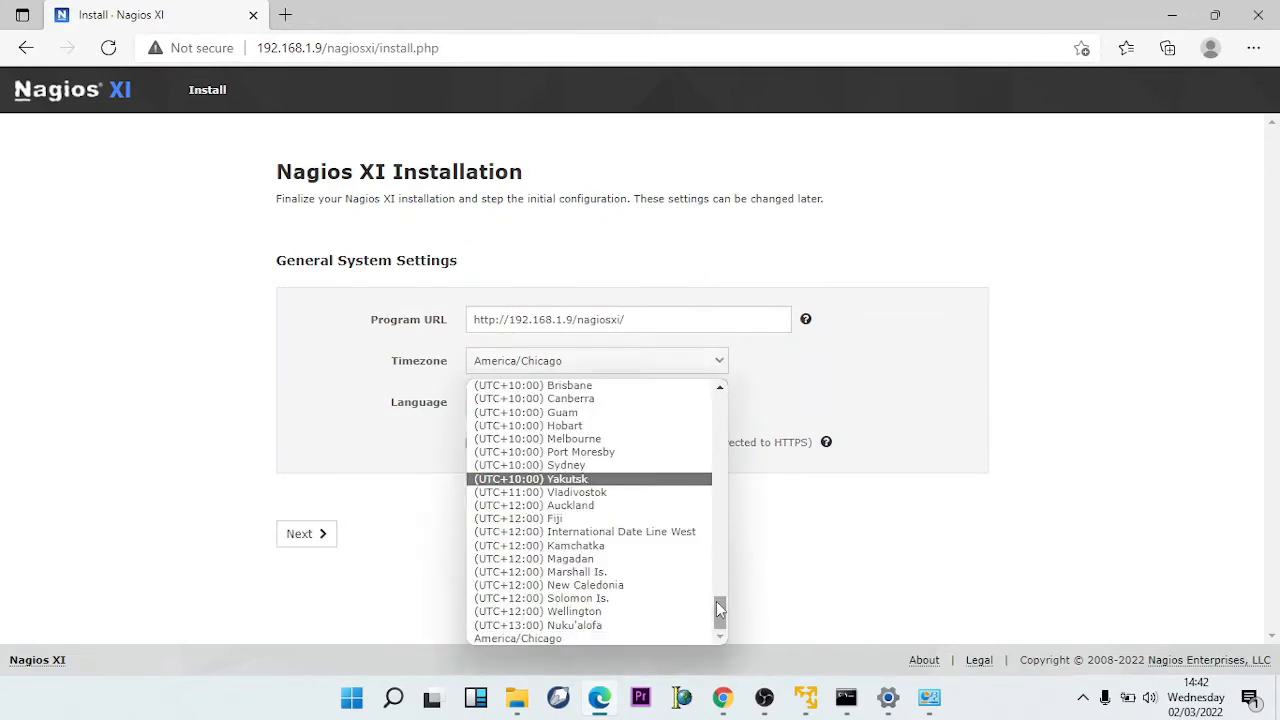
left_click_drag(719, 610, 717, 578)
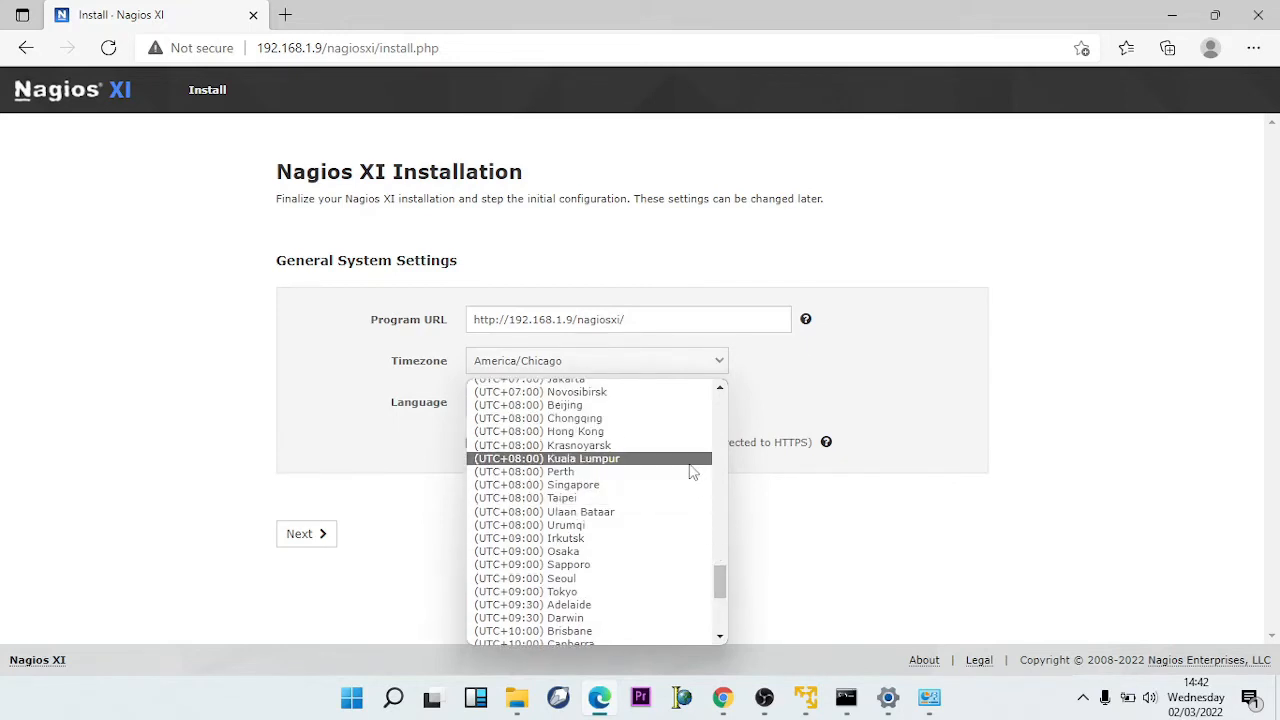
left_click_drag(717, 580, 720, 578)
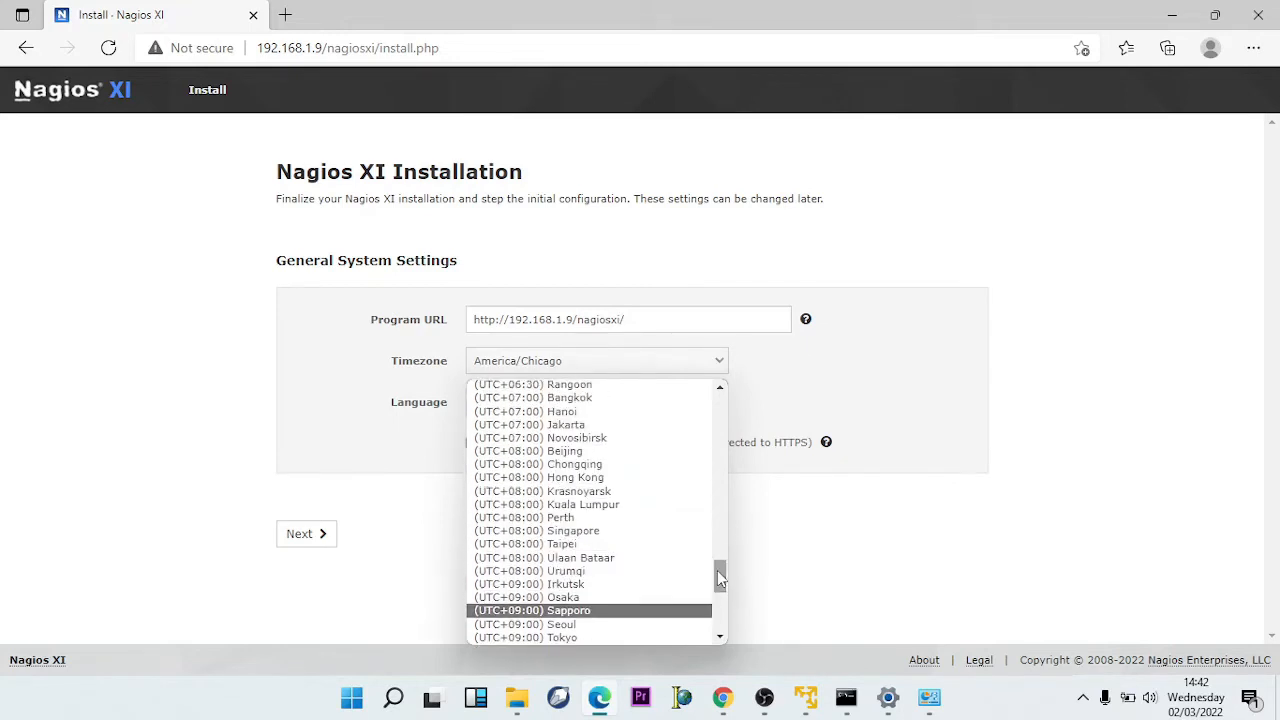
left_click(685, 427)
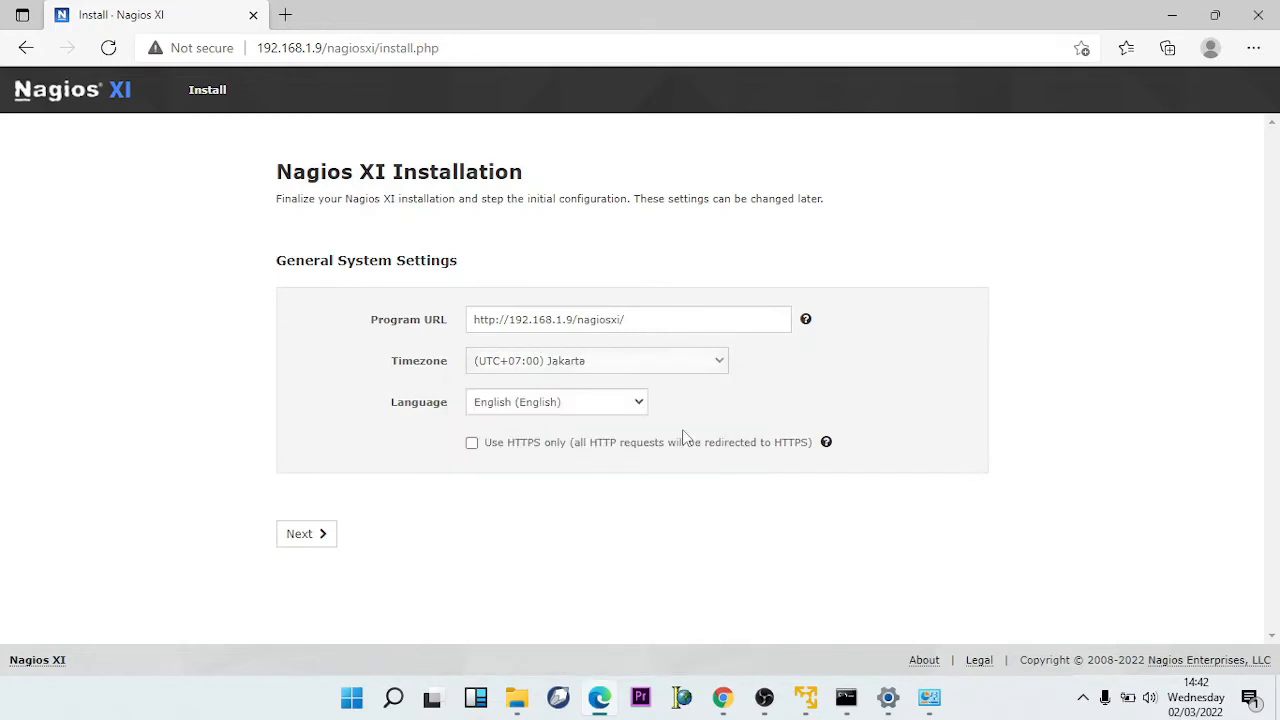
left_click(628, 403)
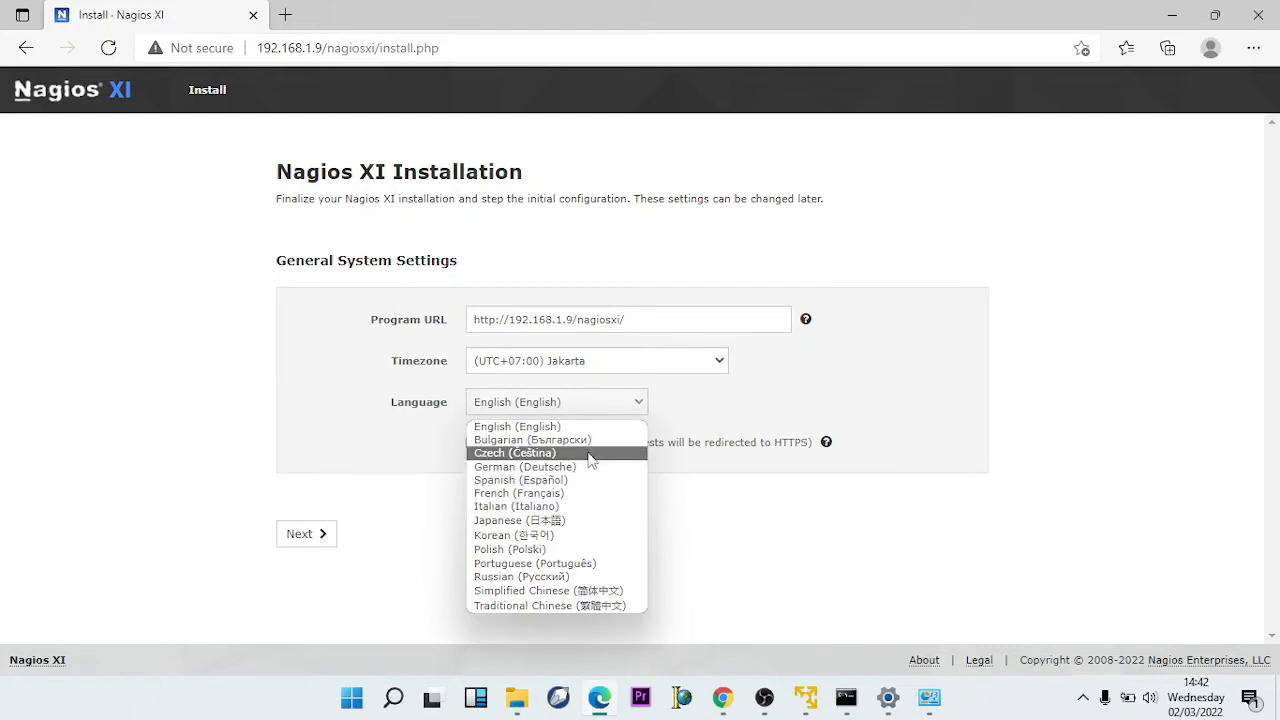
left_click(589, 427)
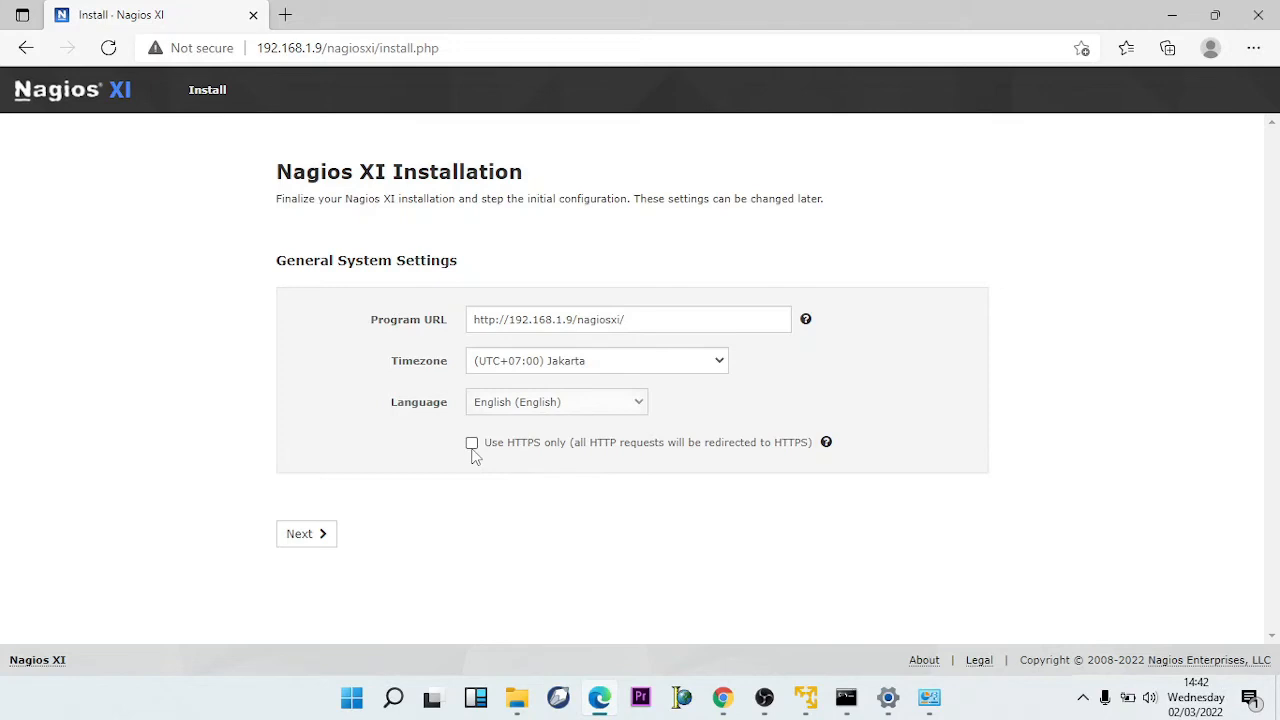
left_click(318, 534)
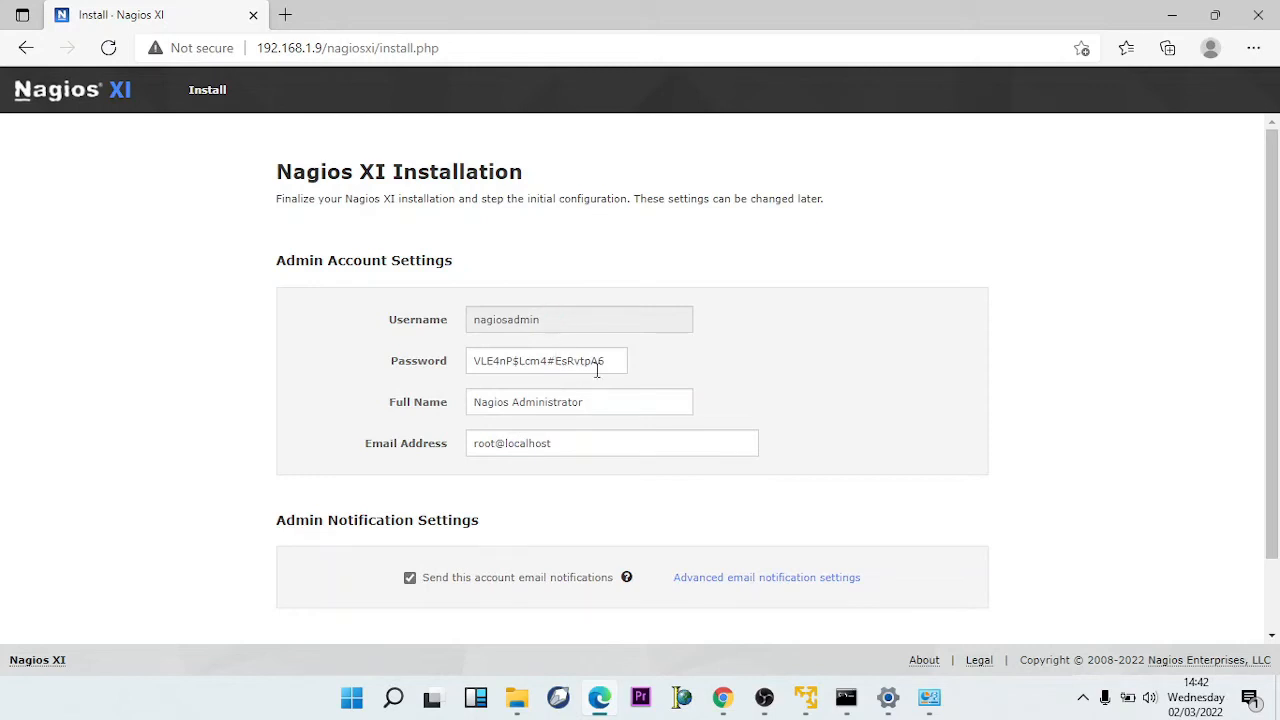
- Overwrite the generated admin password with a new password and click Finish Install
left_click_drag(609, 363, 476, 381)
type("12345678")
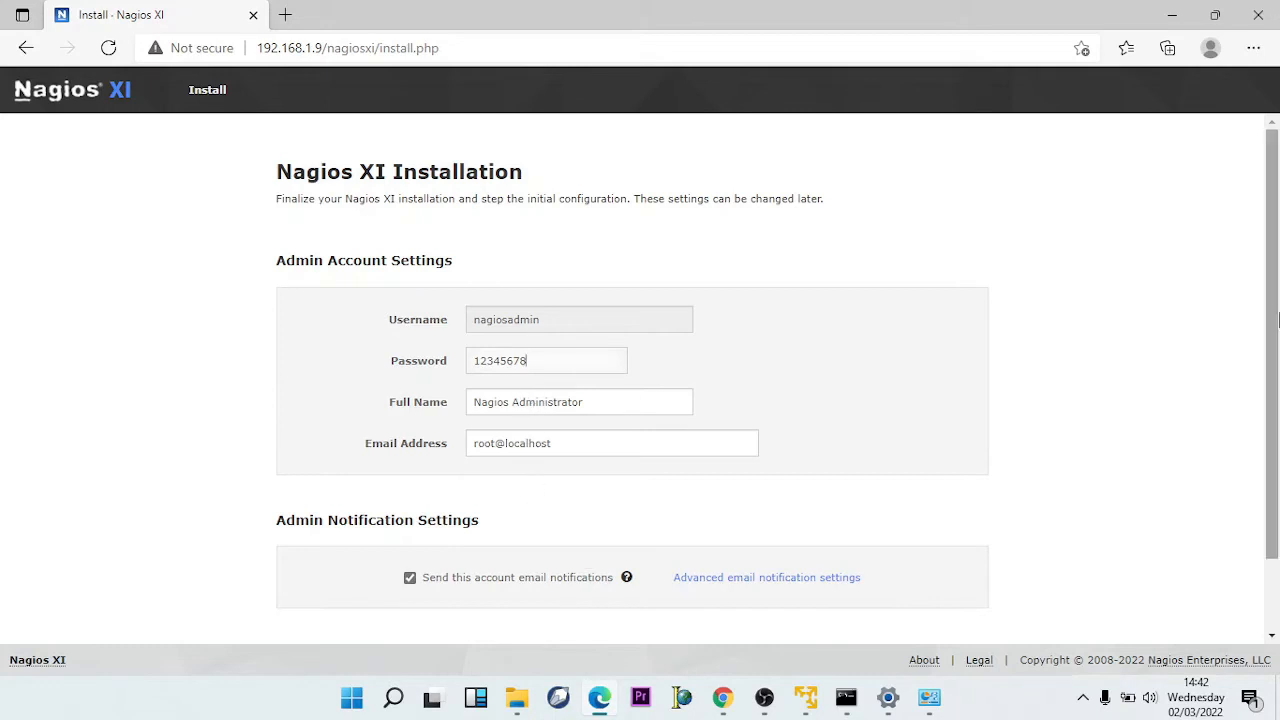
left_click_drag(1278, 345, 1278, 420)
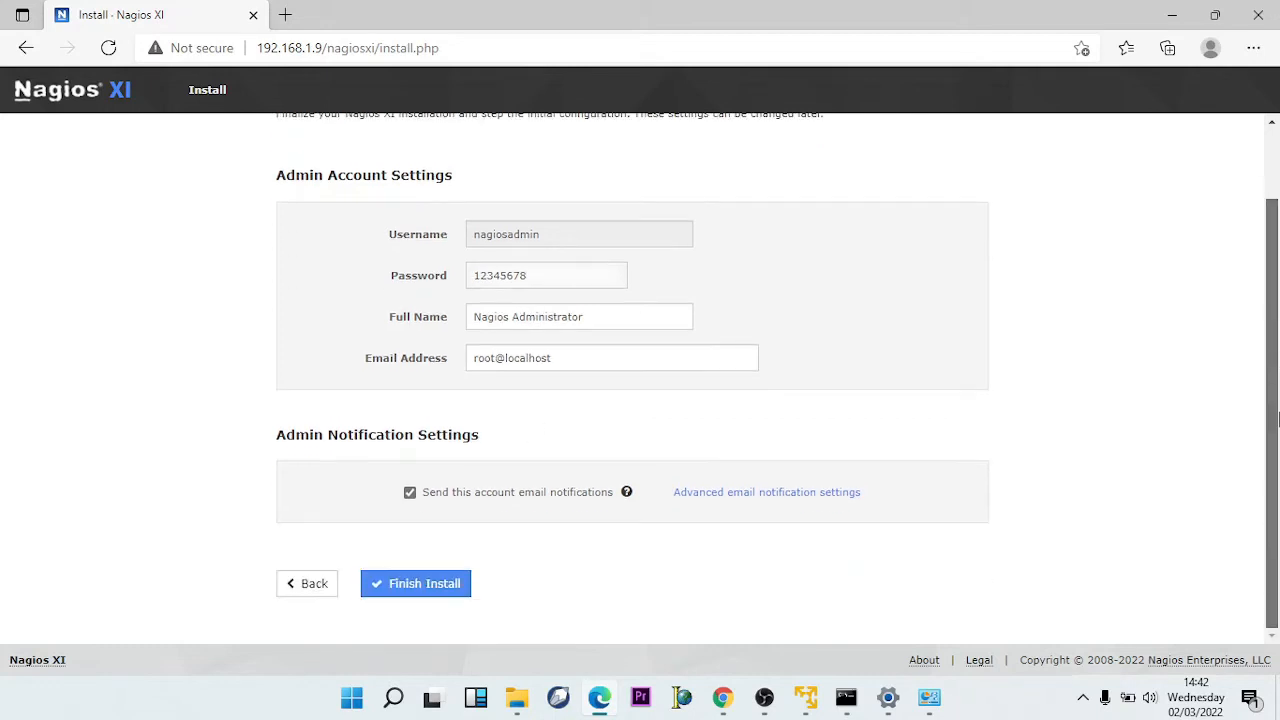
left_click(443, 592)
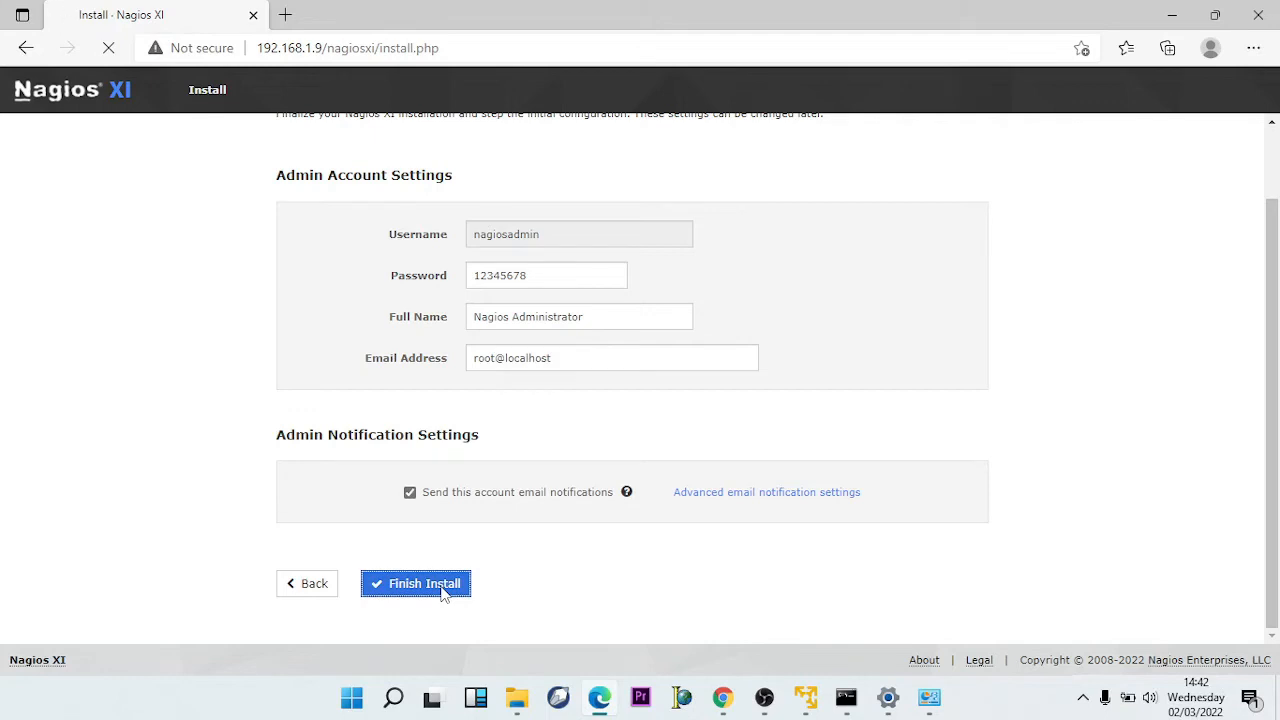
left_click_drag(1278, 379, 1278, 335)
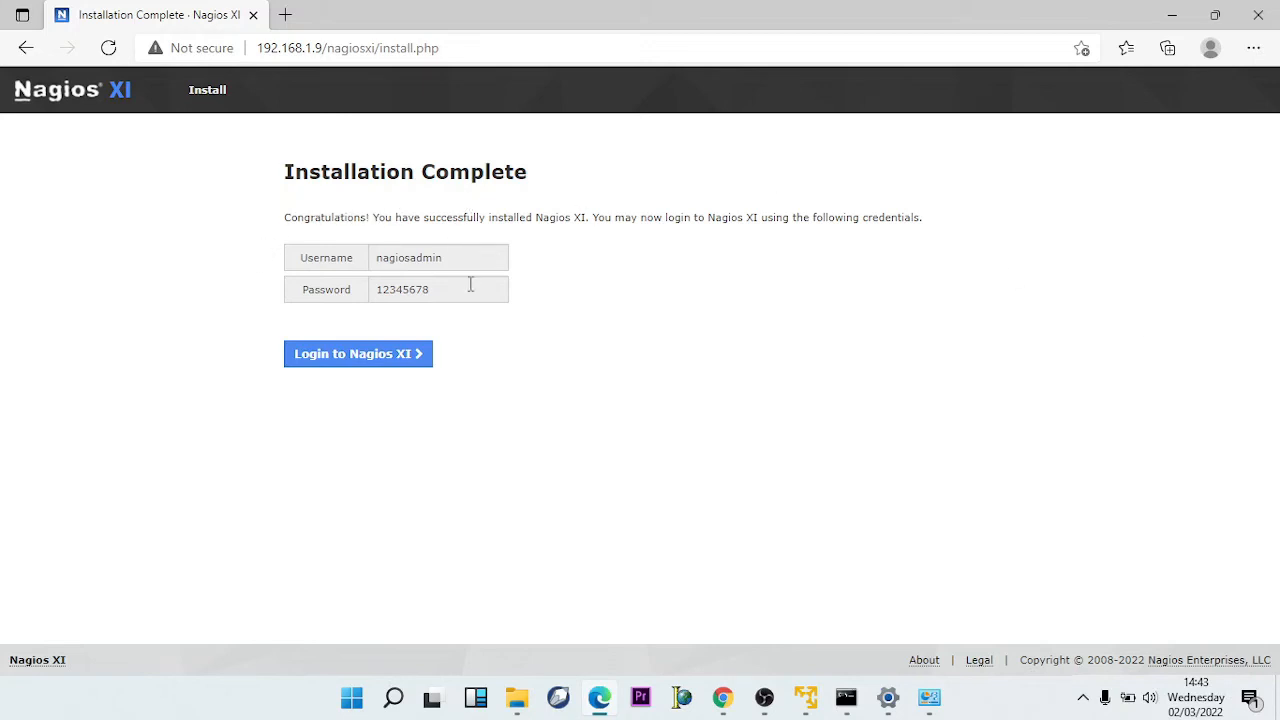
- Select the displayed admin username and password, then follow Login to Nagios XI
double_click(394, 257)
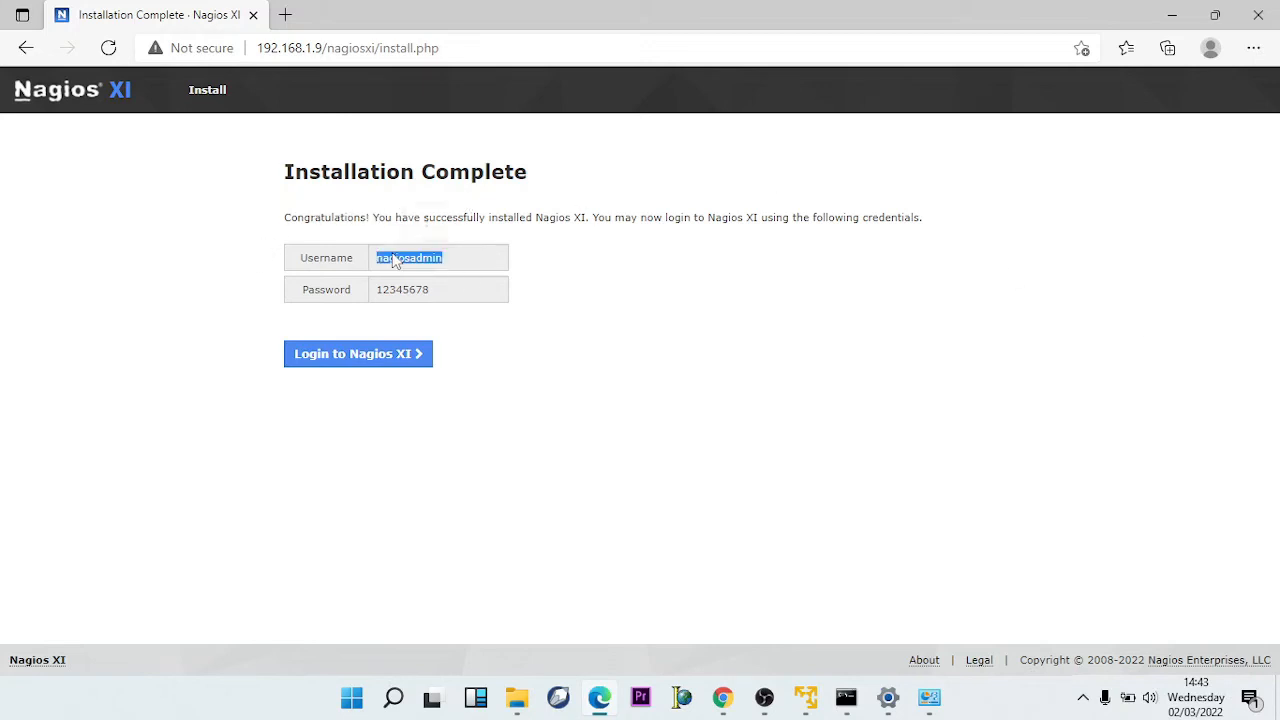
double_click(443, 289)
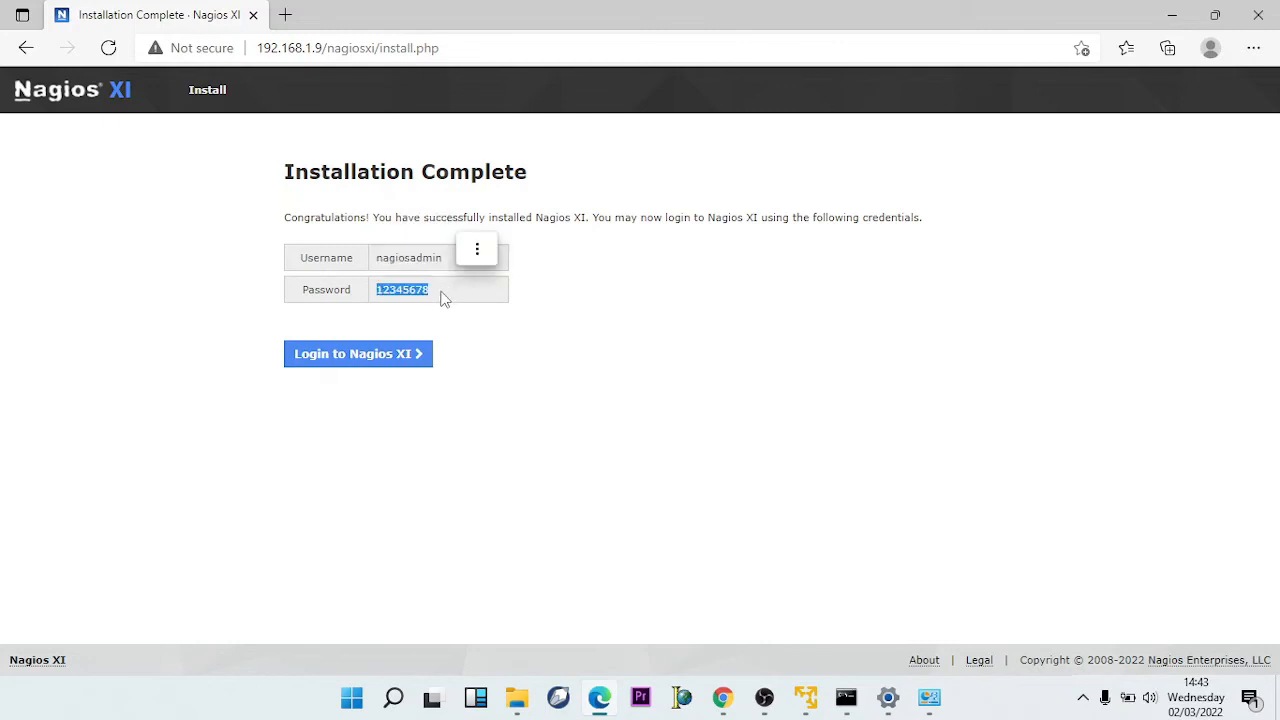
left_click_drag(443, 290, 370, 300)
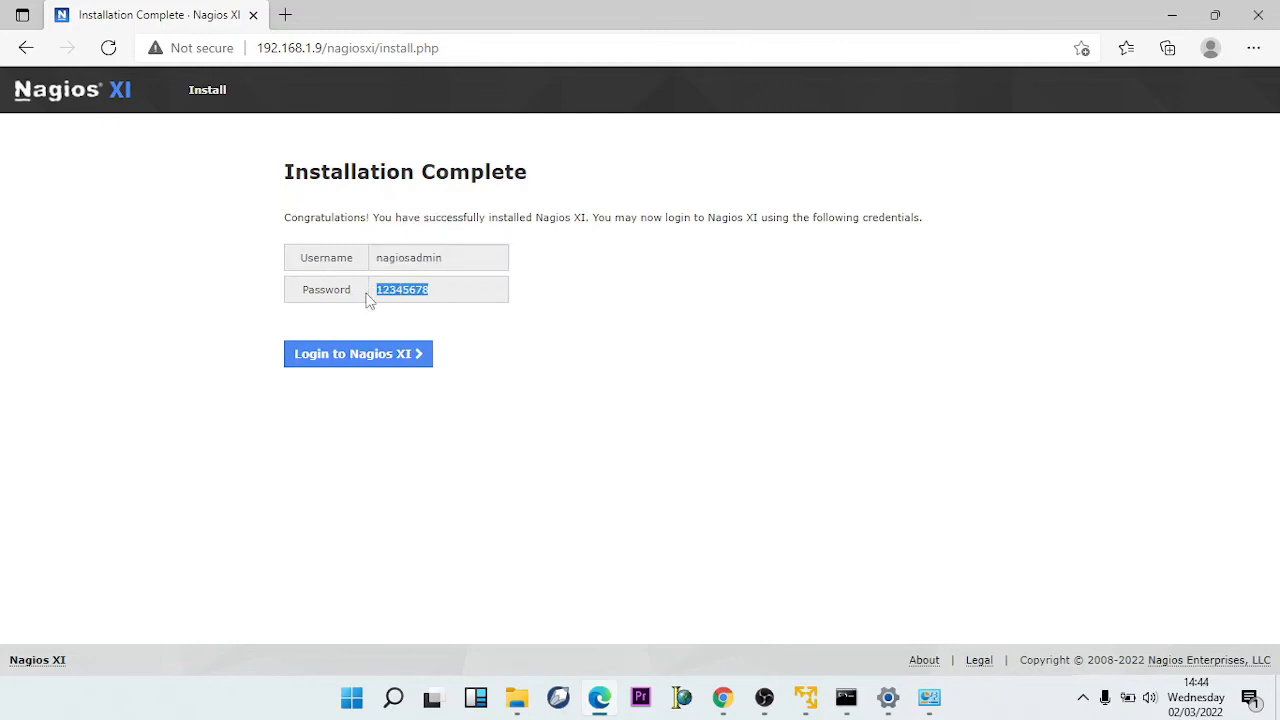
left_click(478, 347)
left_click(392, 364)
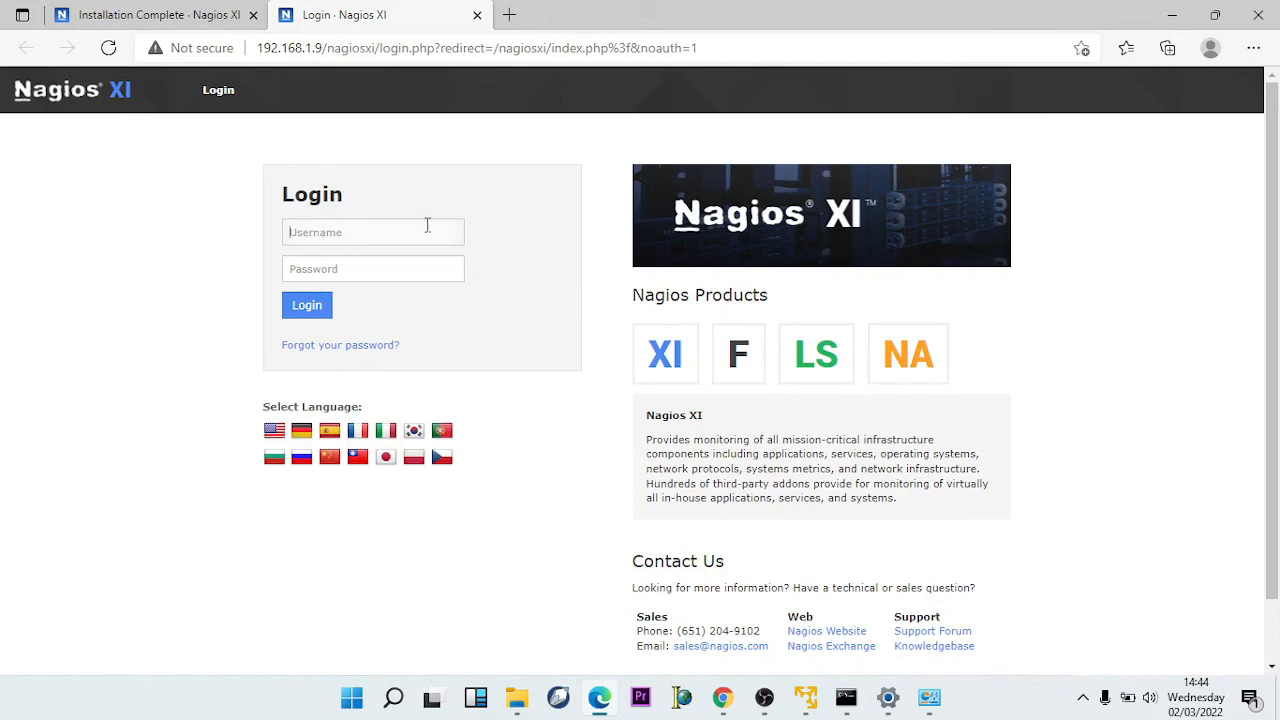
- Sign in with username nagiosadmin and the admin account password
type("nagiosadmin")
left_click(418, 271)
type("na")
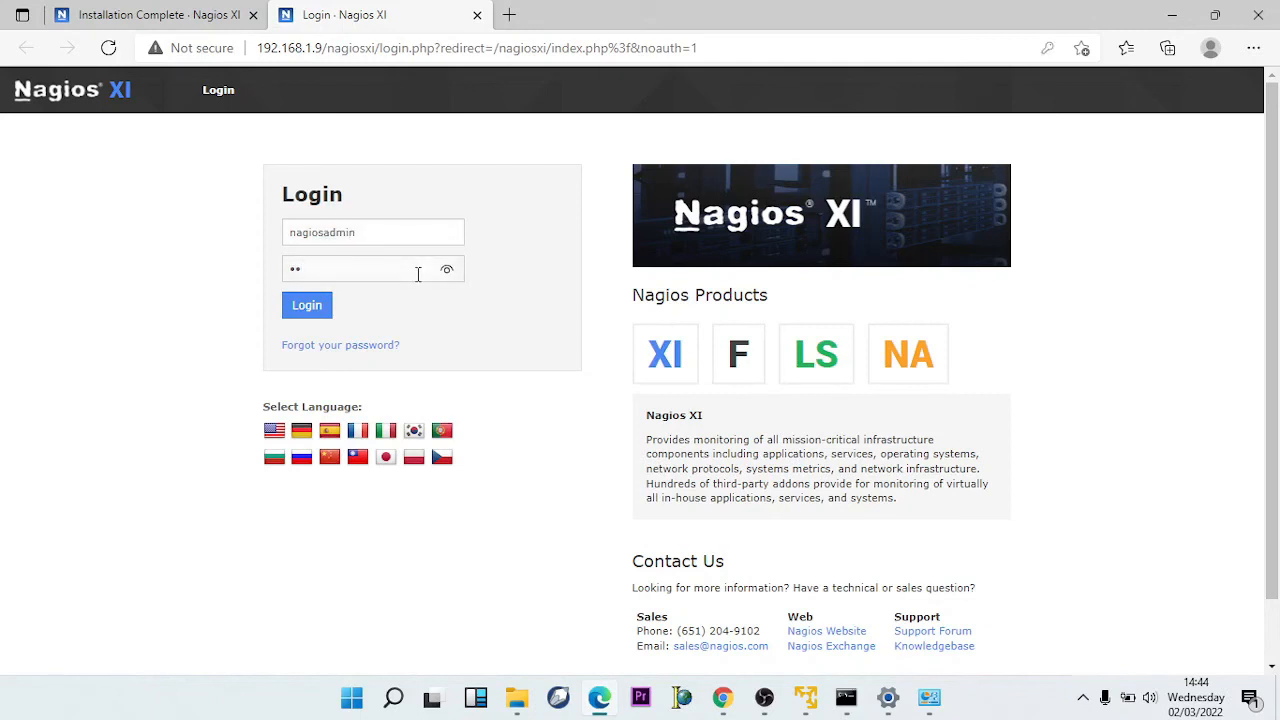
type("giosxi")
left_click(312, 306)
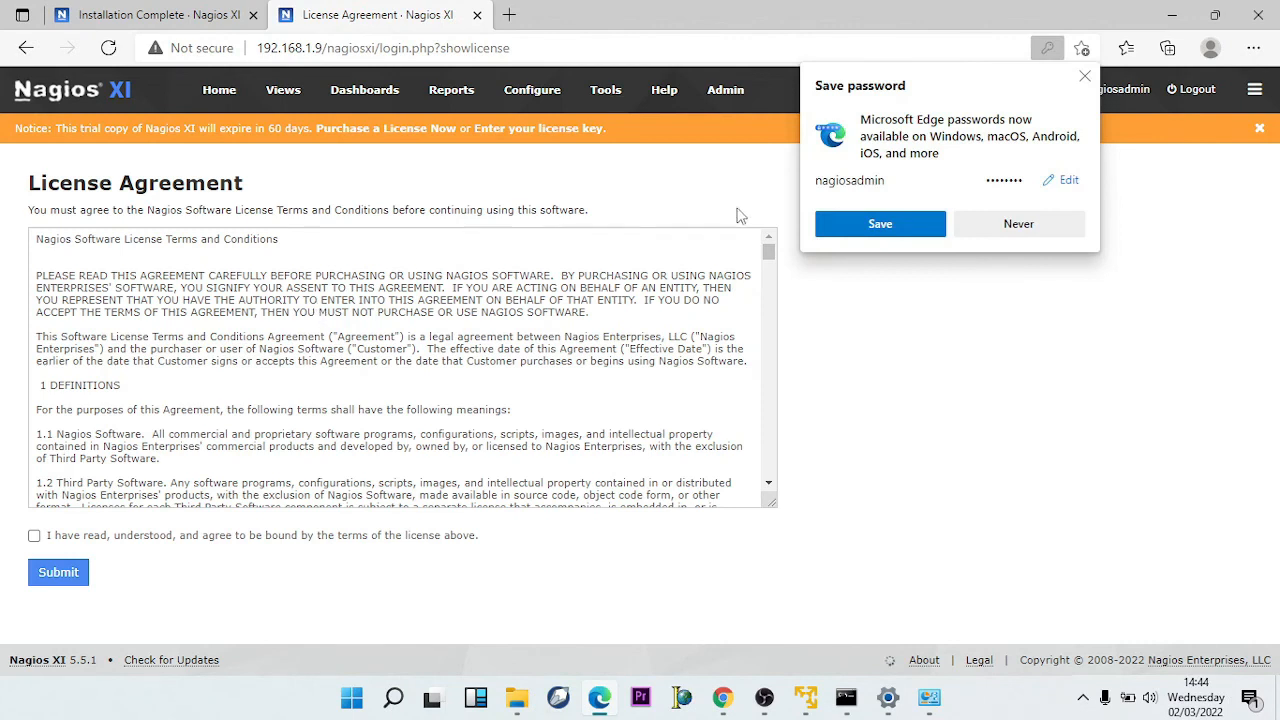
- Save the password in Edge, tick the license agreement checkbox and submit
left_click(849, 226)
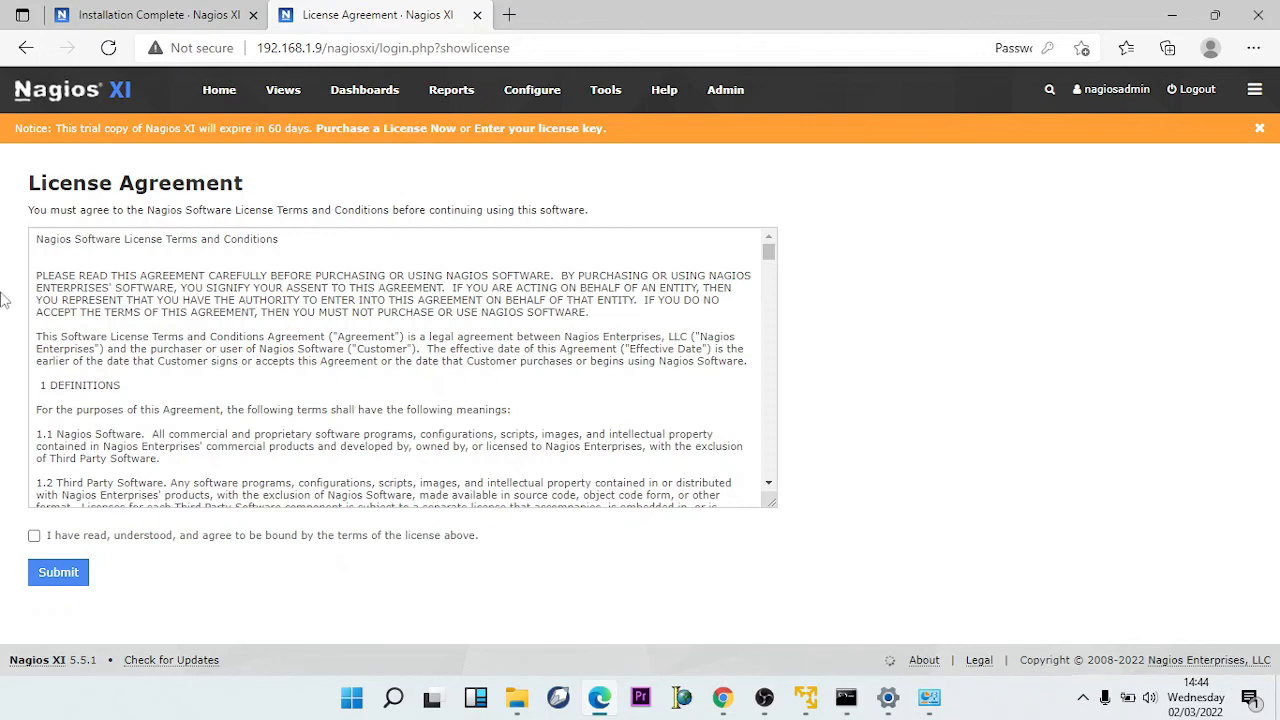
left_click(34, 535)
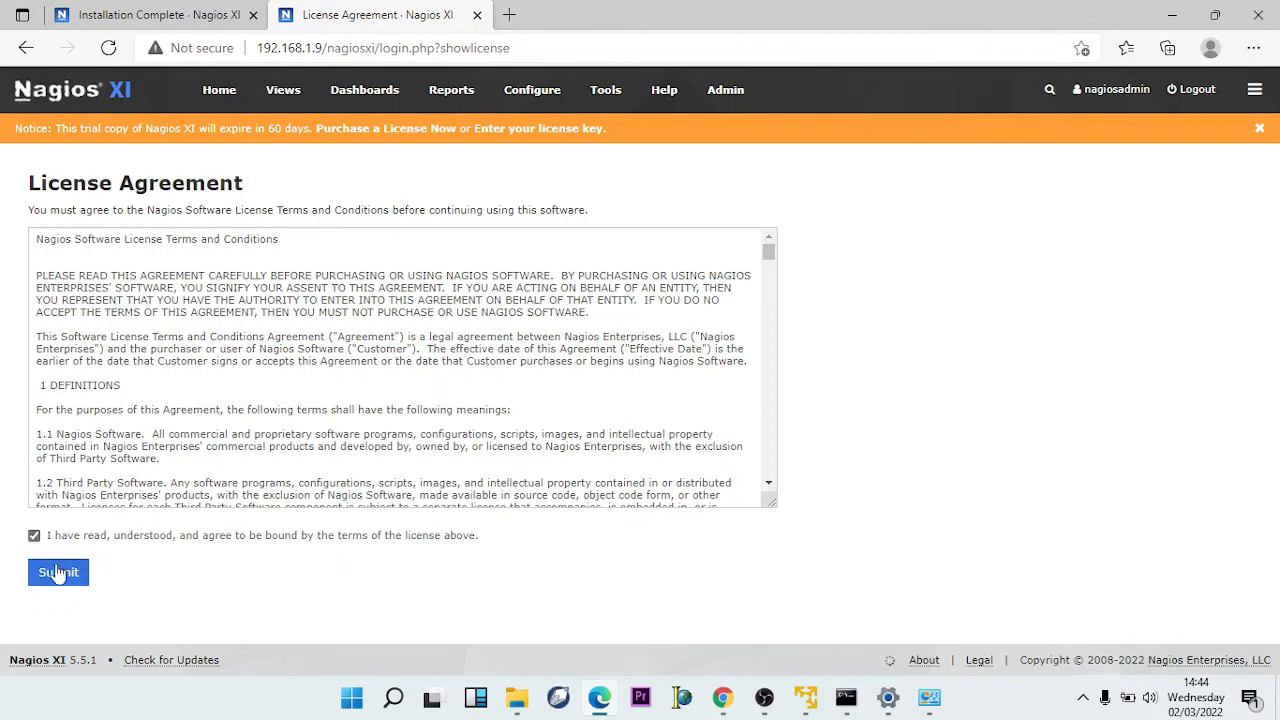
left_click(58, 574)
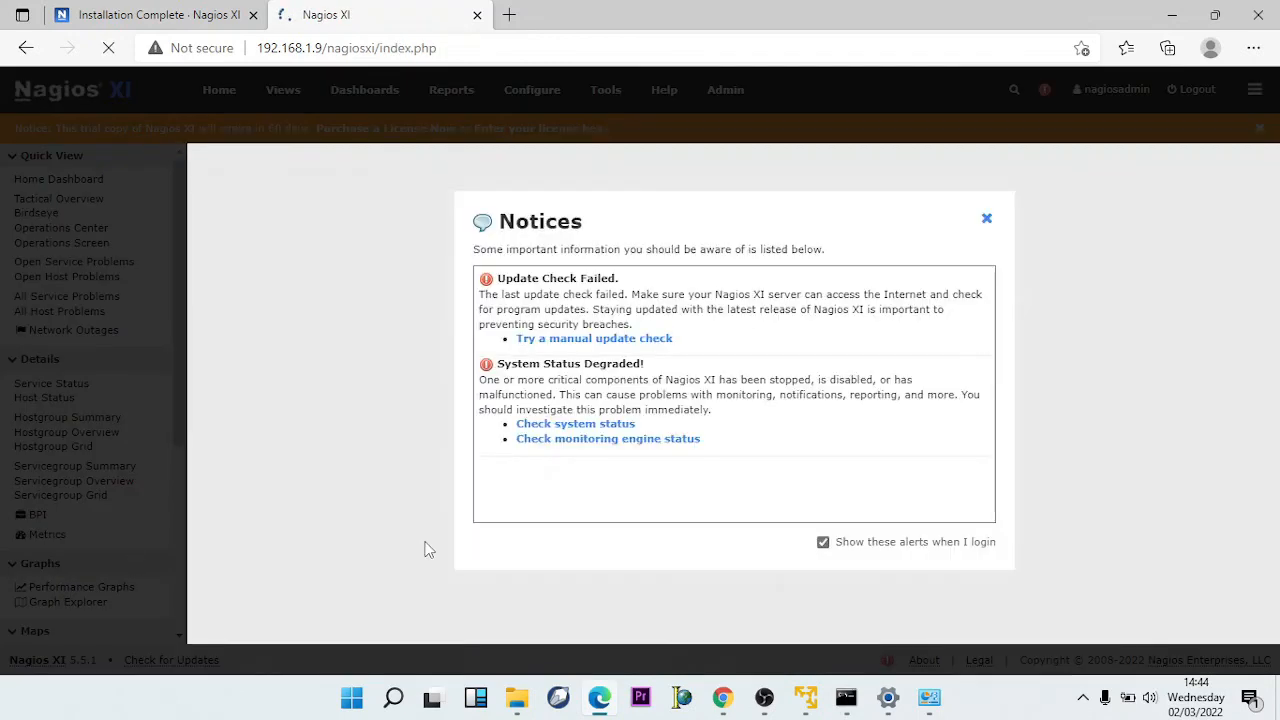
- Close the Notices popup and end the welcome tour after one Next step
left_click(986, 222)
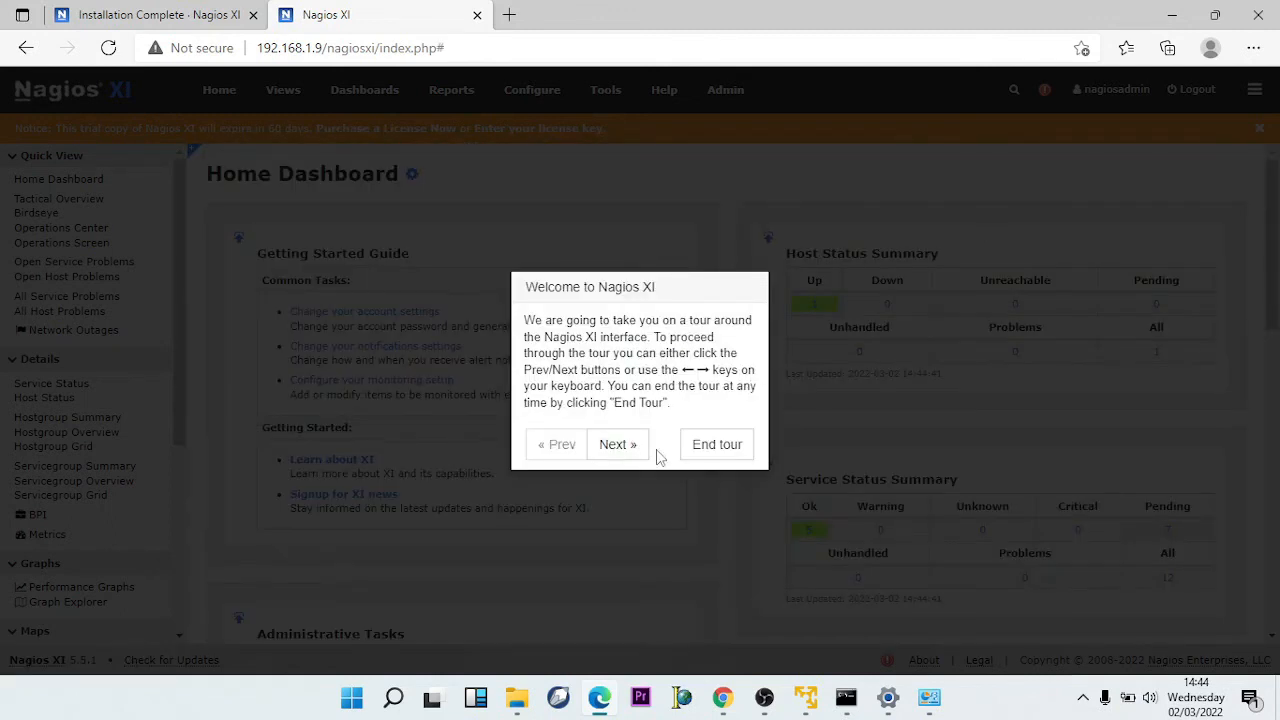
left_click(624, 453)
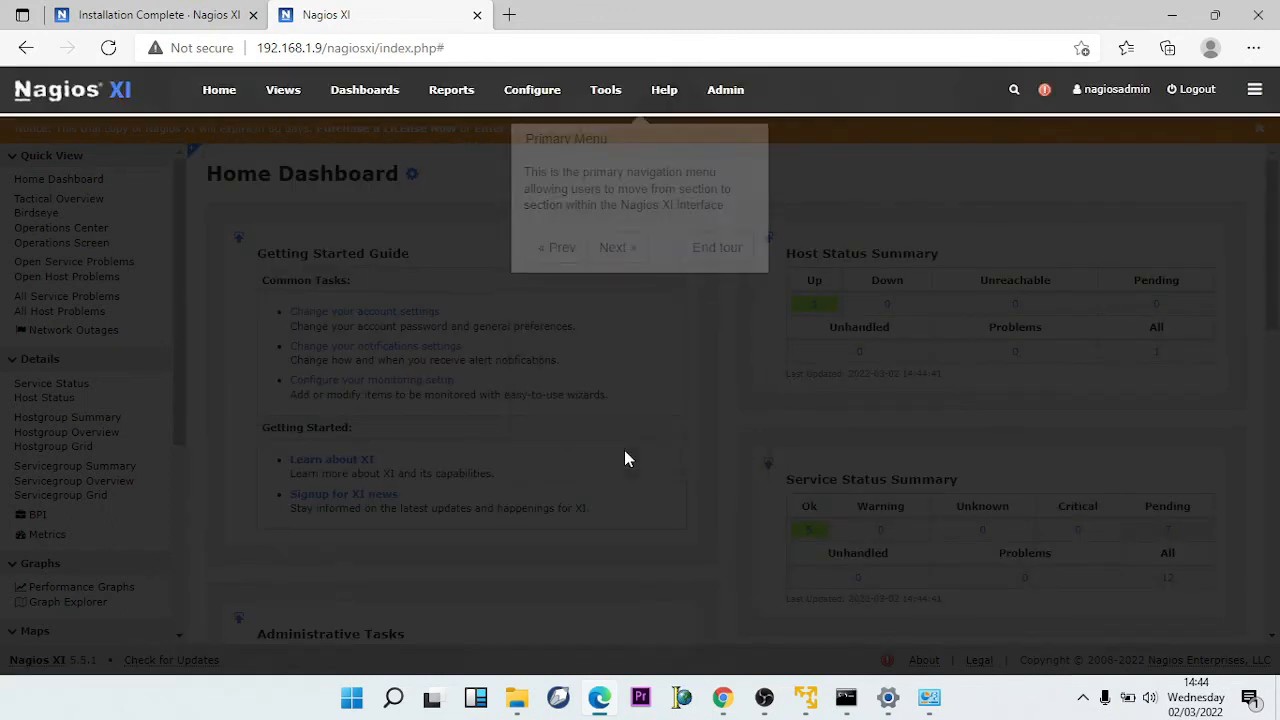
left_click(714, 252)
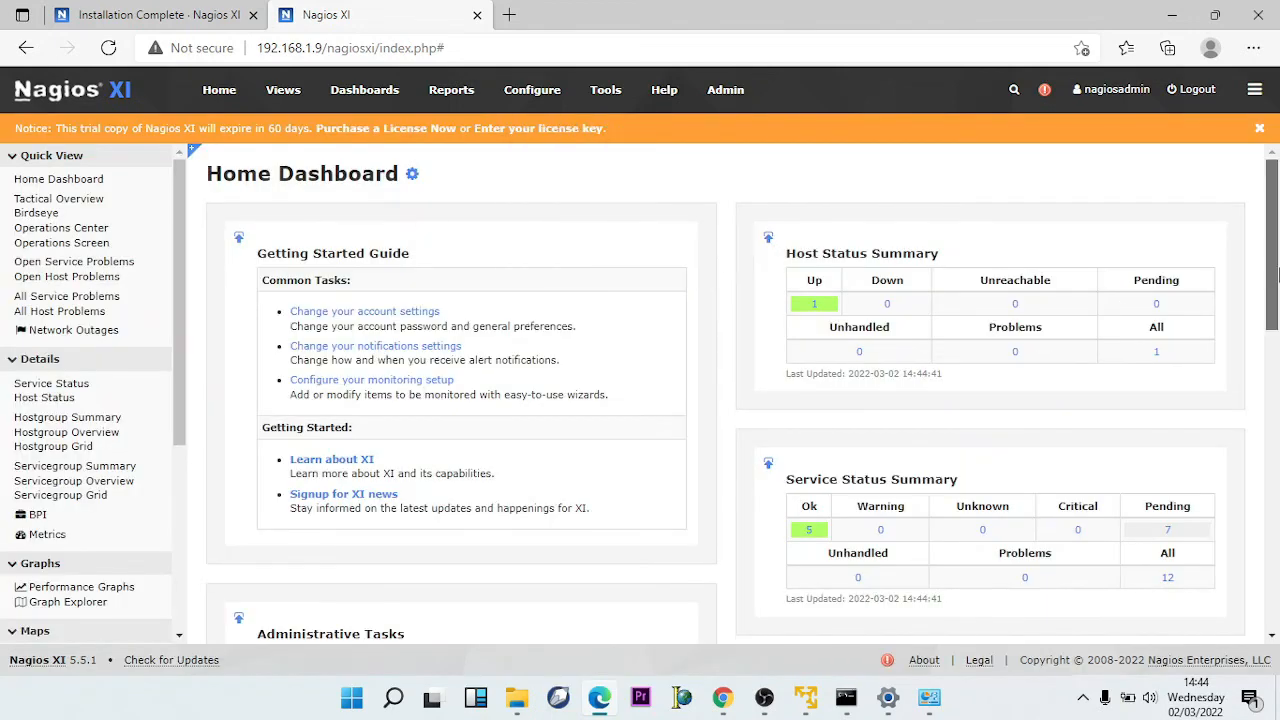
left_click_drag(1277, 276, 1272, 190)
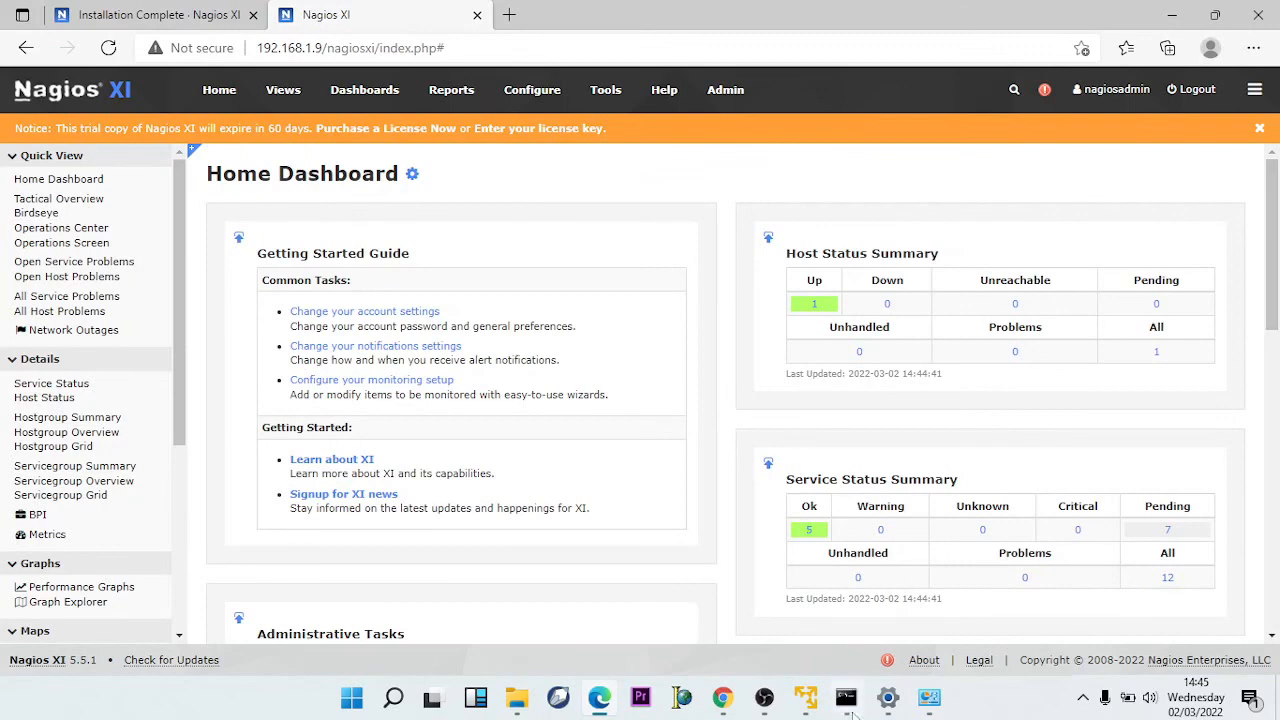
mouse_move(820, 714)
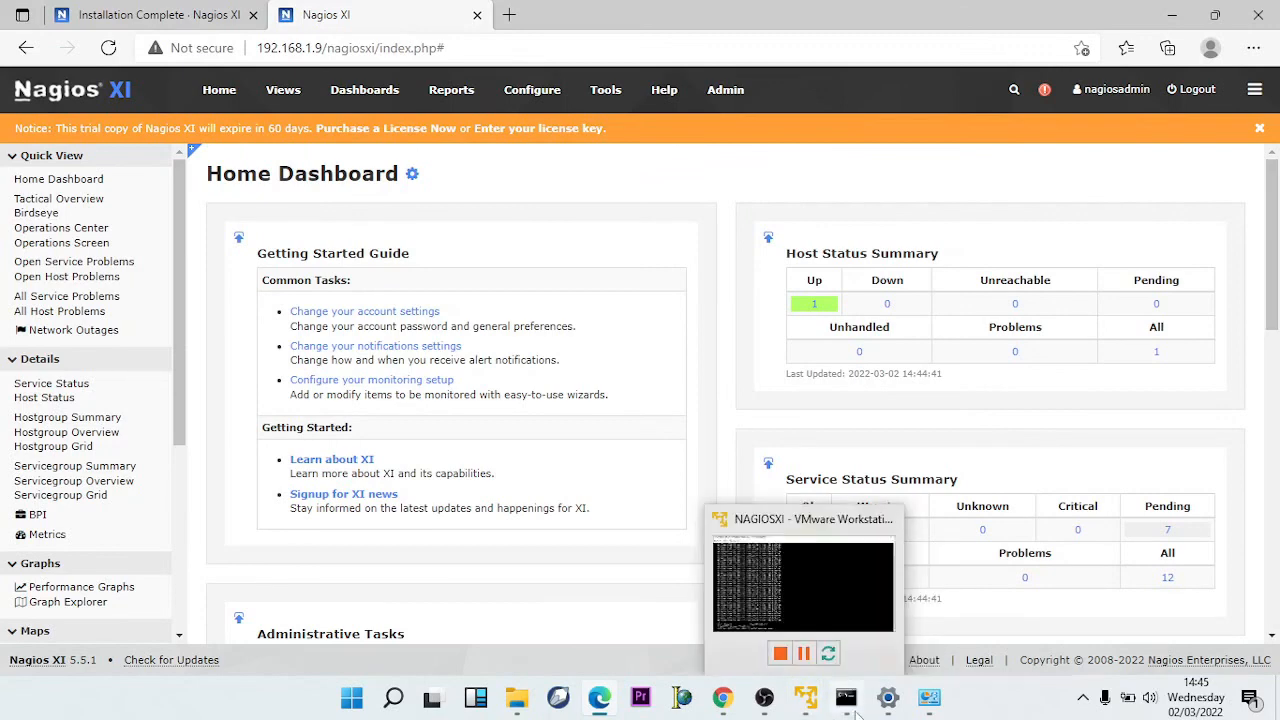